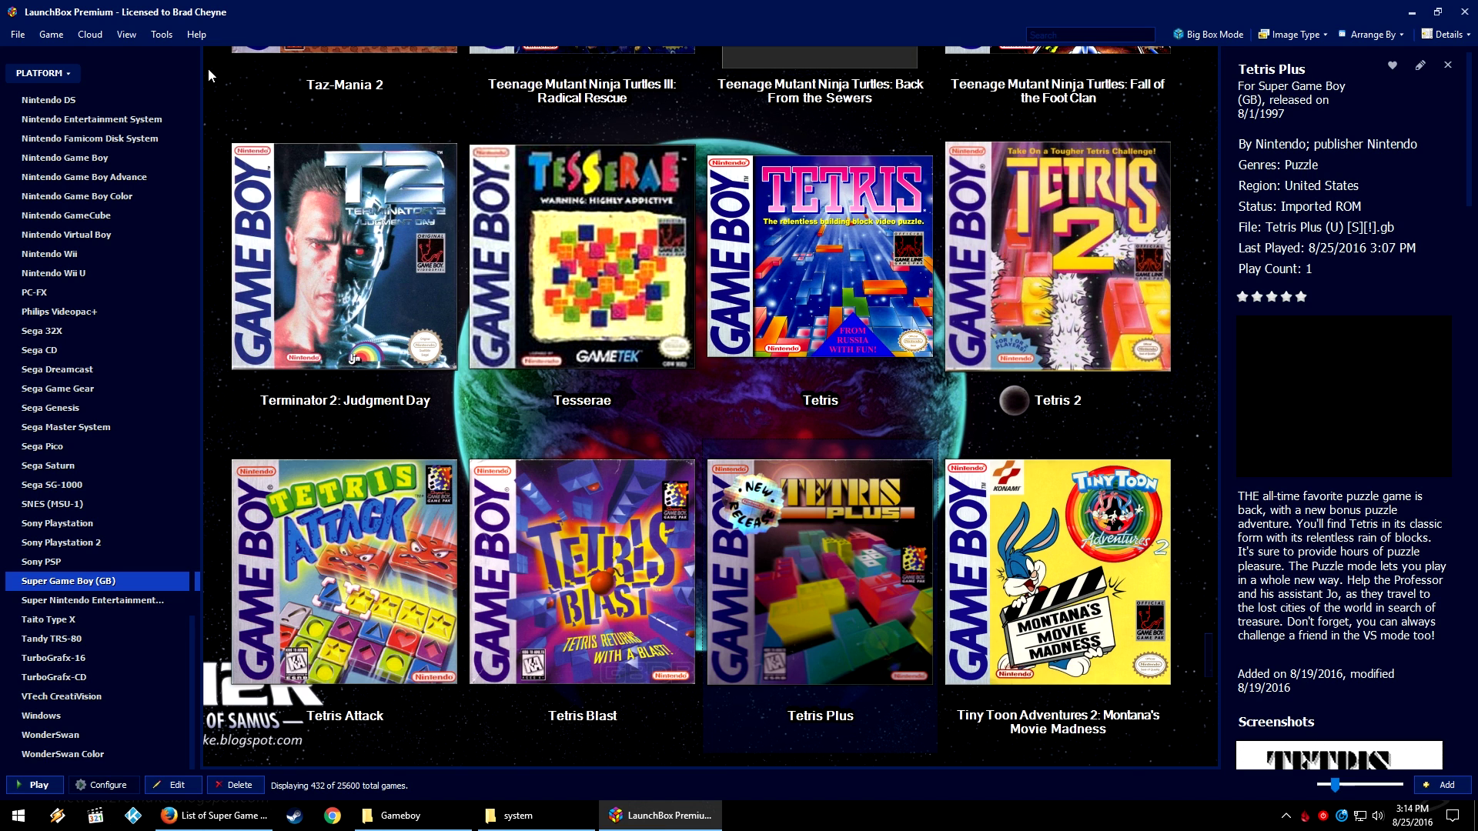
- Start a ROM files import and filter the Gameboy GB folder for *.gb files
{"action": "left_click", "coordinate": [162, 34]}
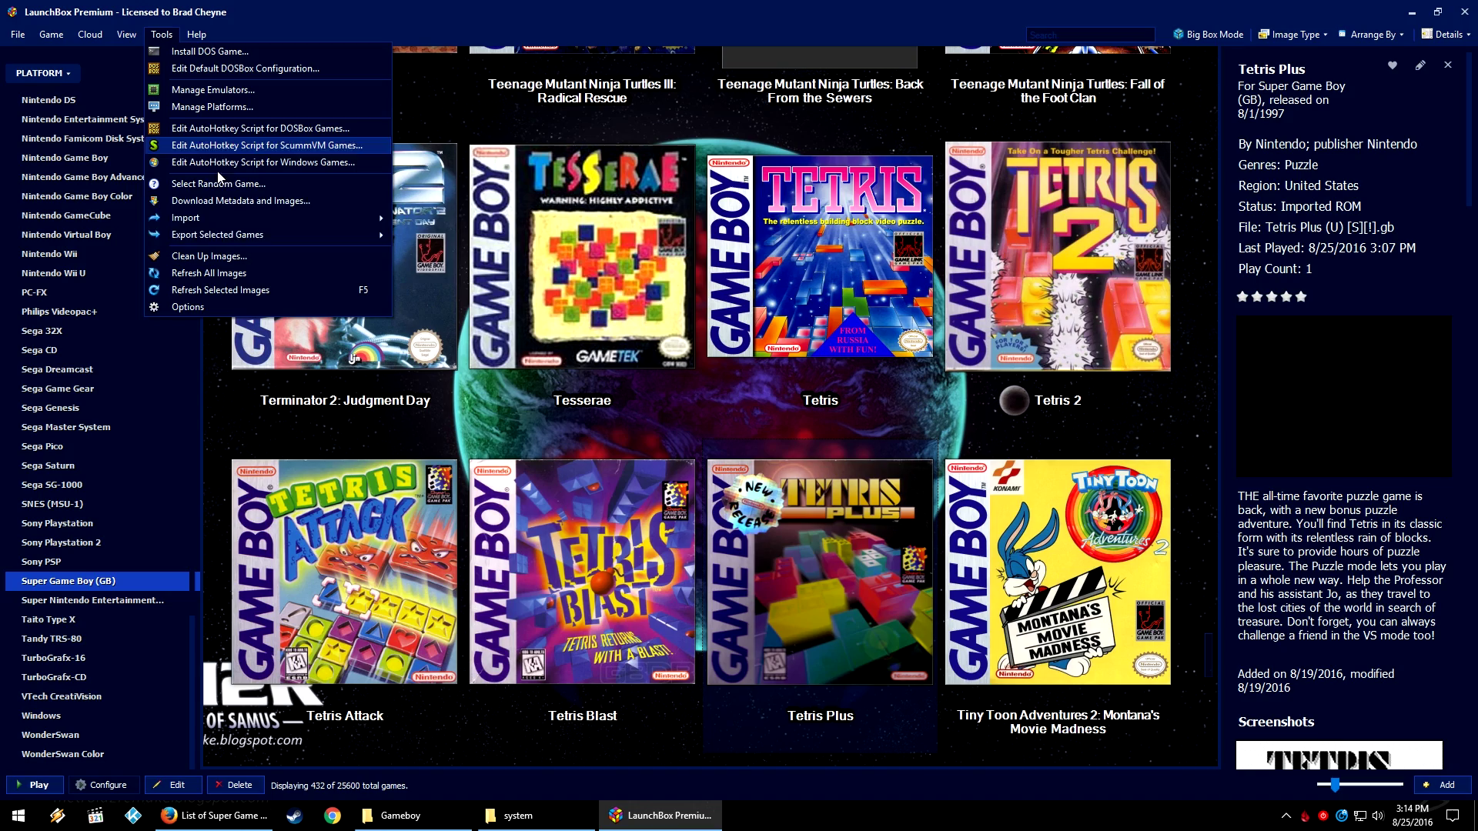
{"action": "mouse_move", "coordinate": [234, 217]}
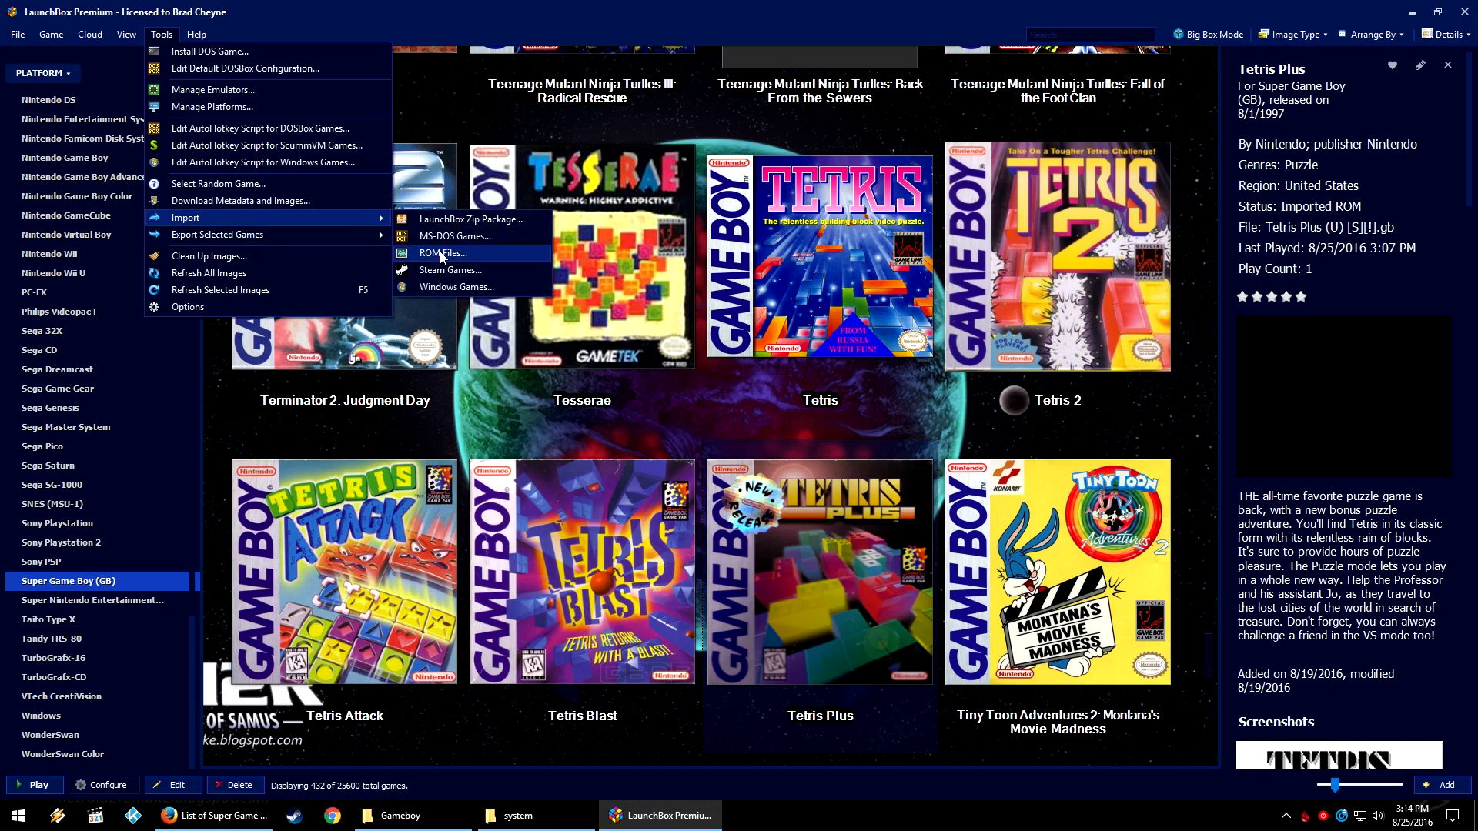
{"action": "left_click", "coordinate": [442, 253]}
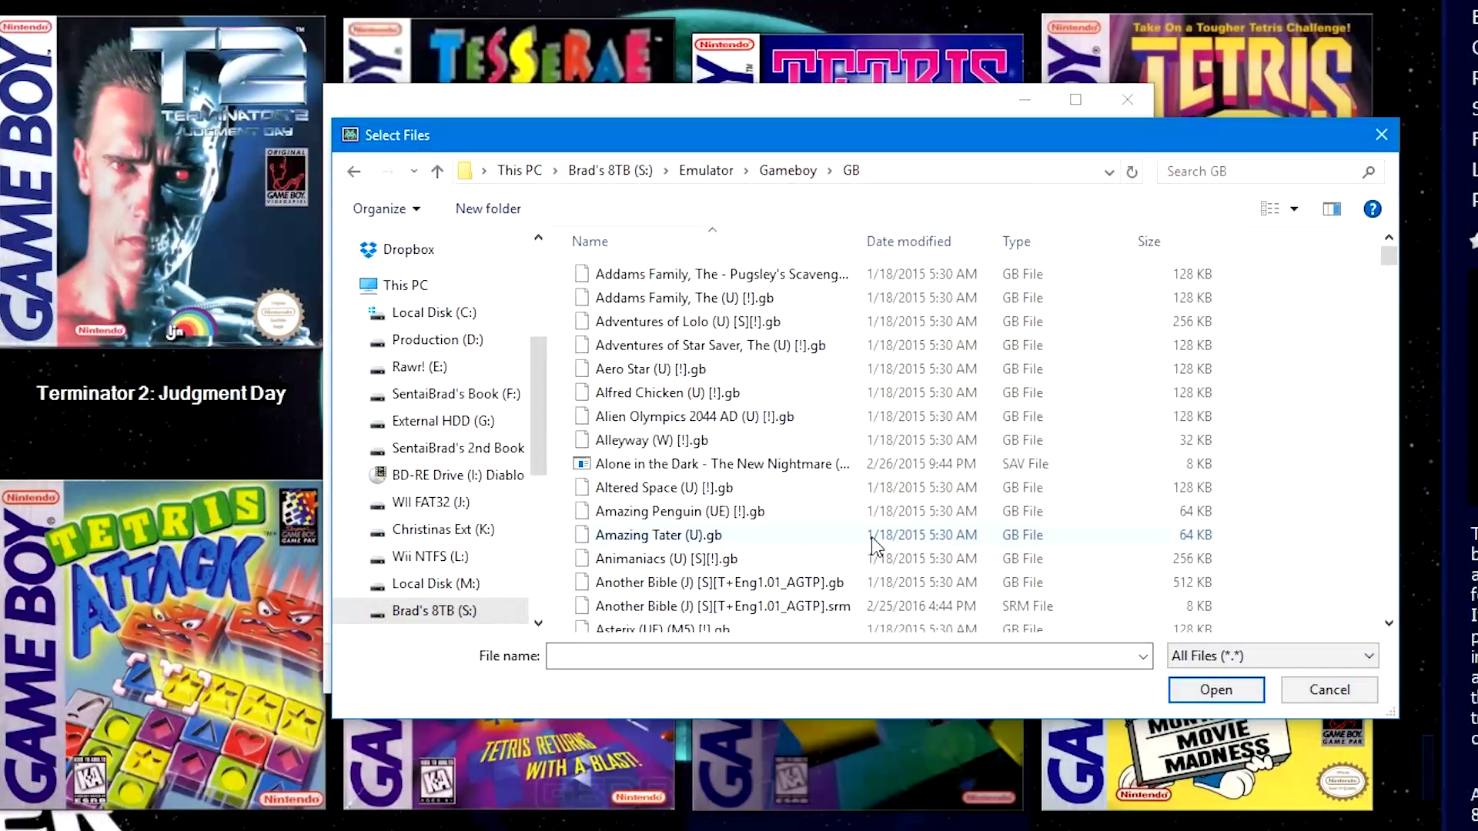
{"action": "left_click", "coordinate": [810, 422]}
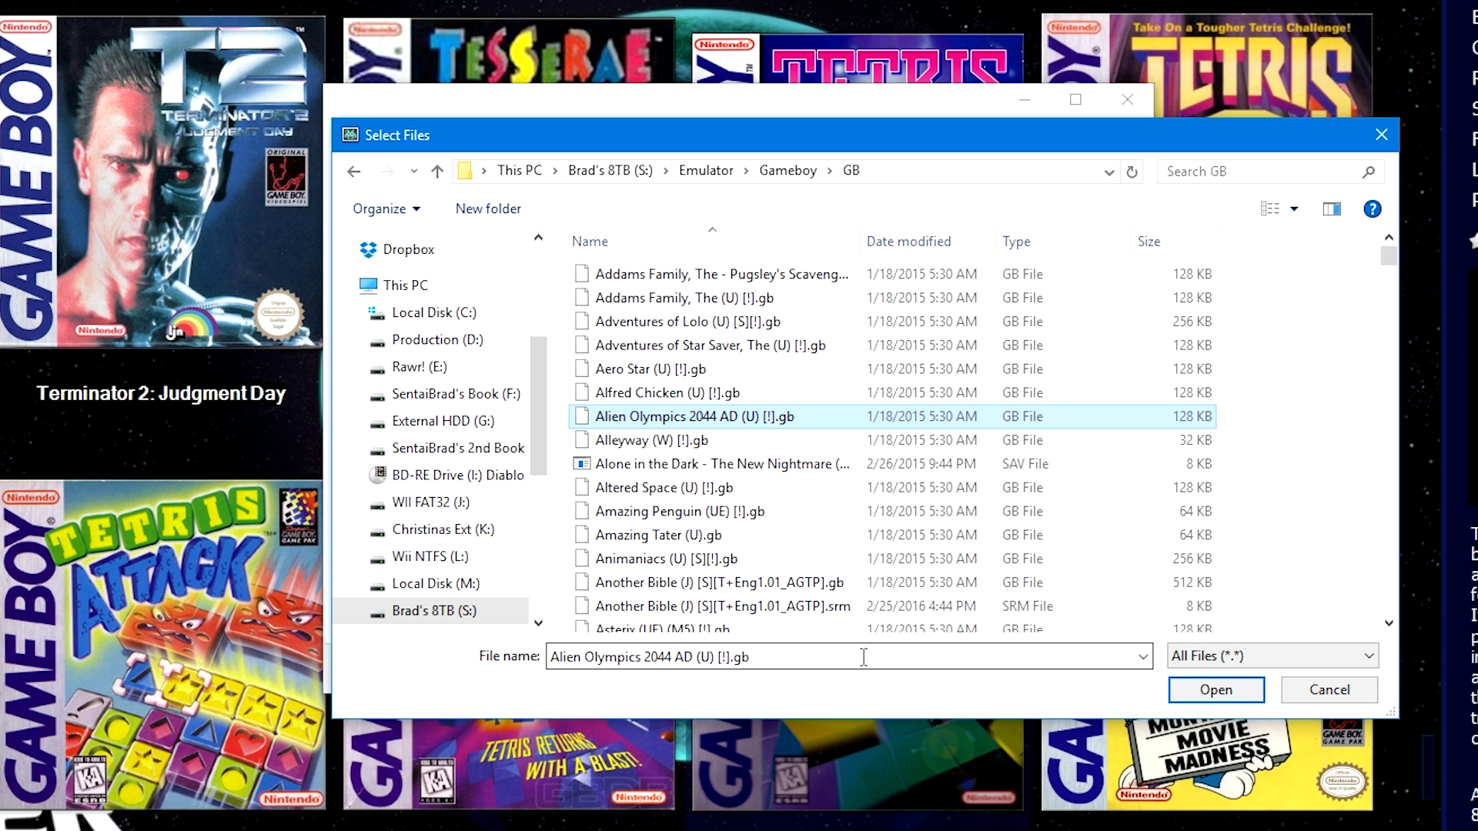
{"action": "left_click", "coordinate": [1255, 173]}
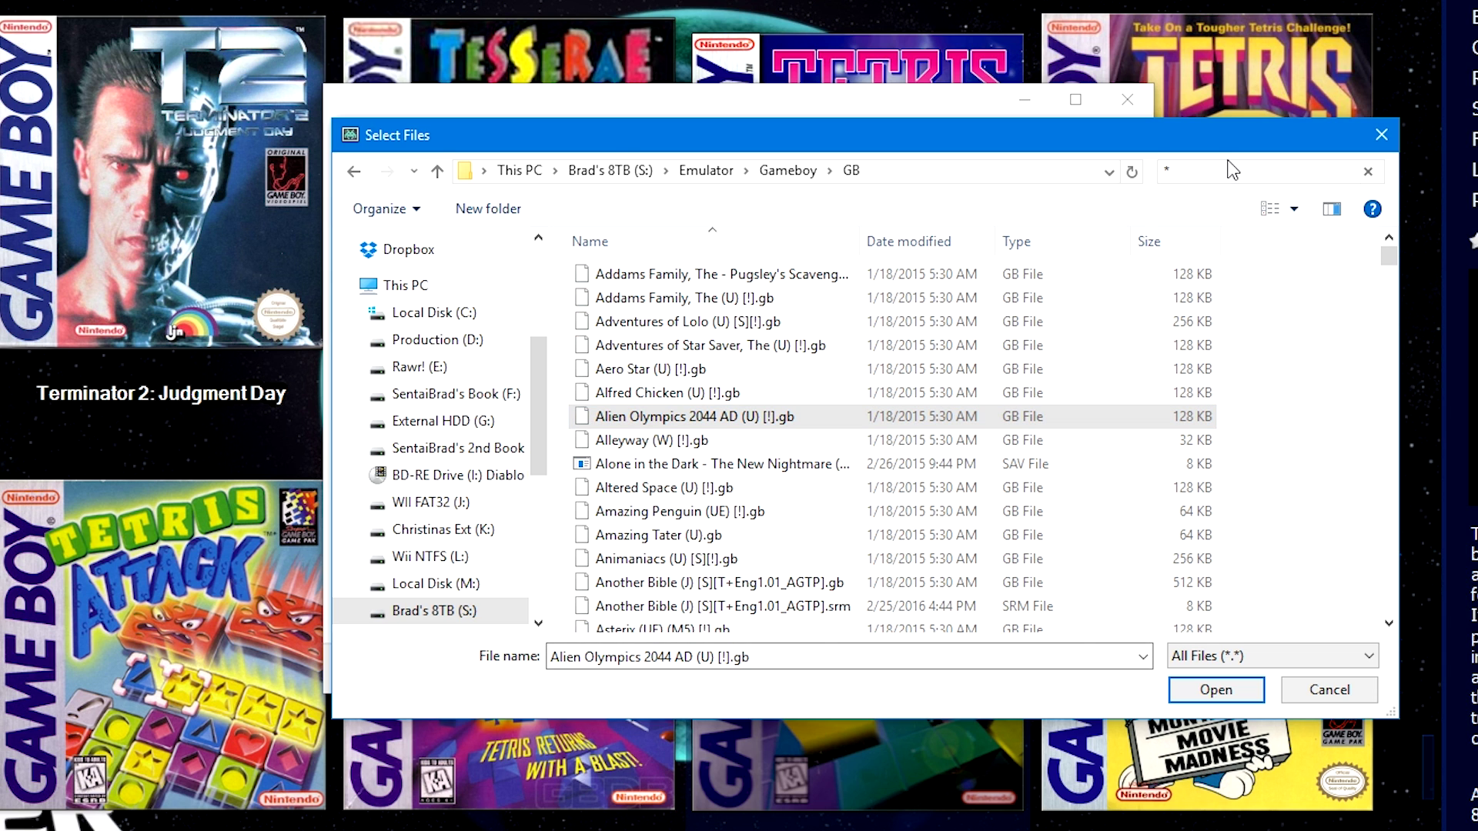
{"action": "type", "text": "*.gb"}
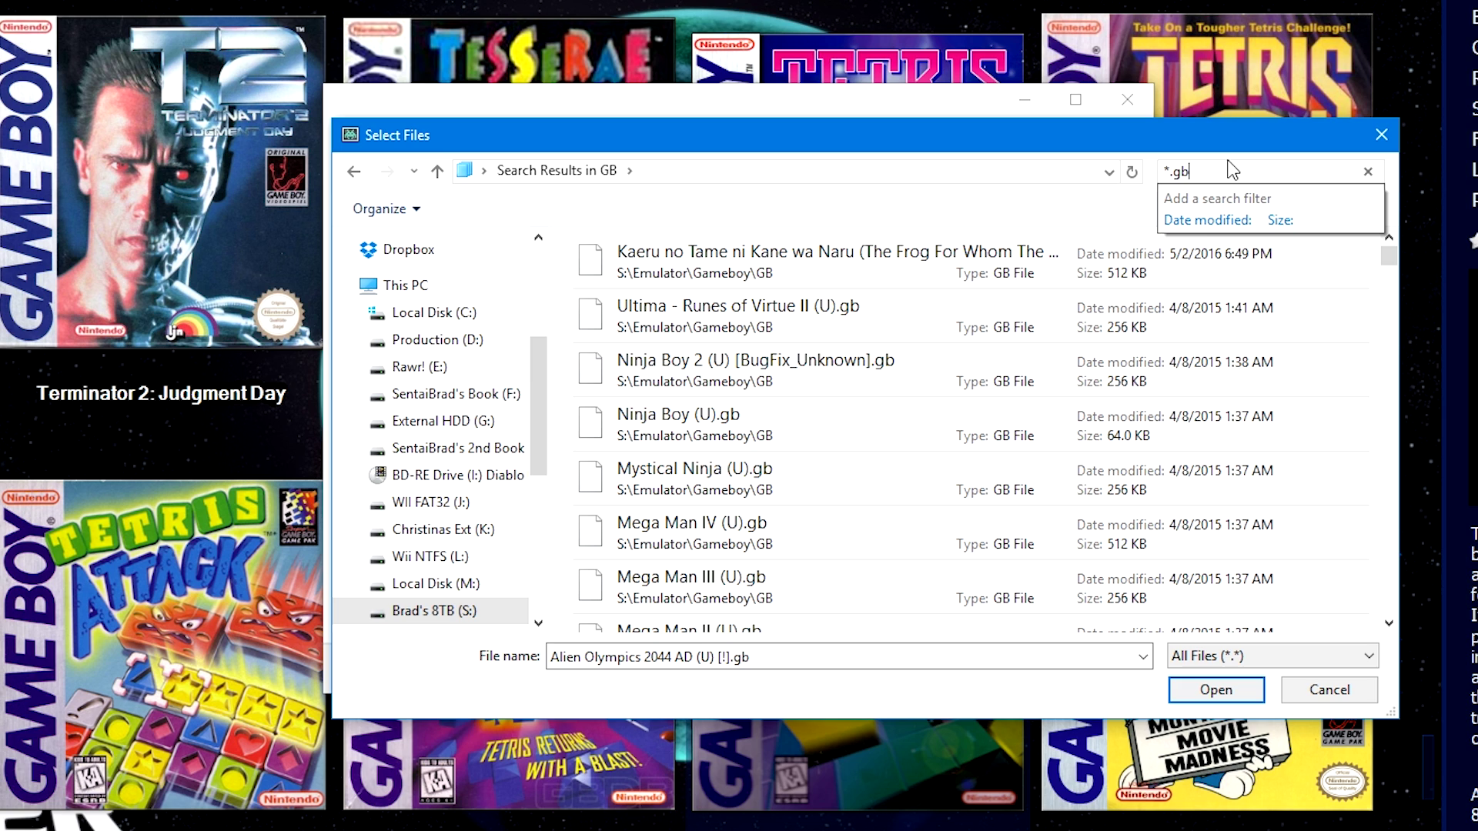
- Add all the filtered .gb files to the import list and continue to the platform choice
{"action": "left_click", "coordinate": [1093, 375]}
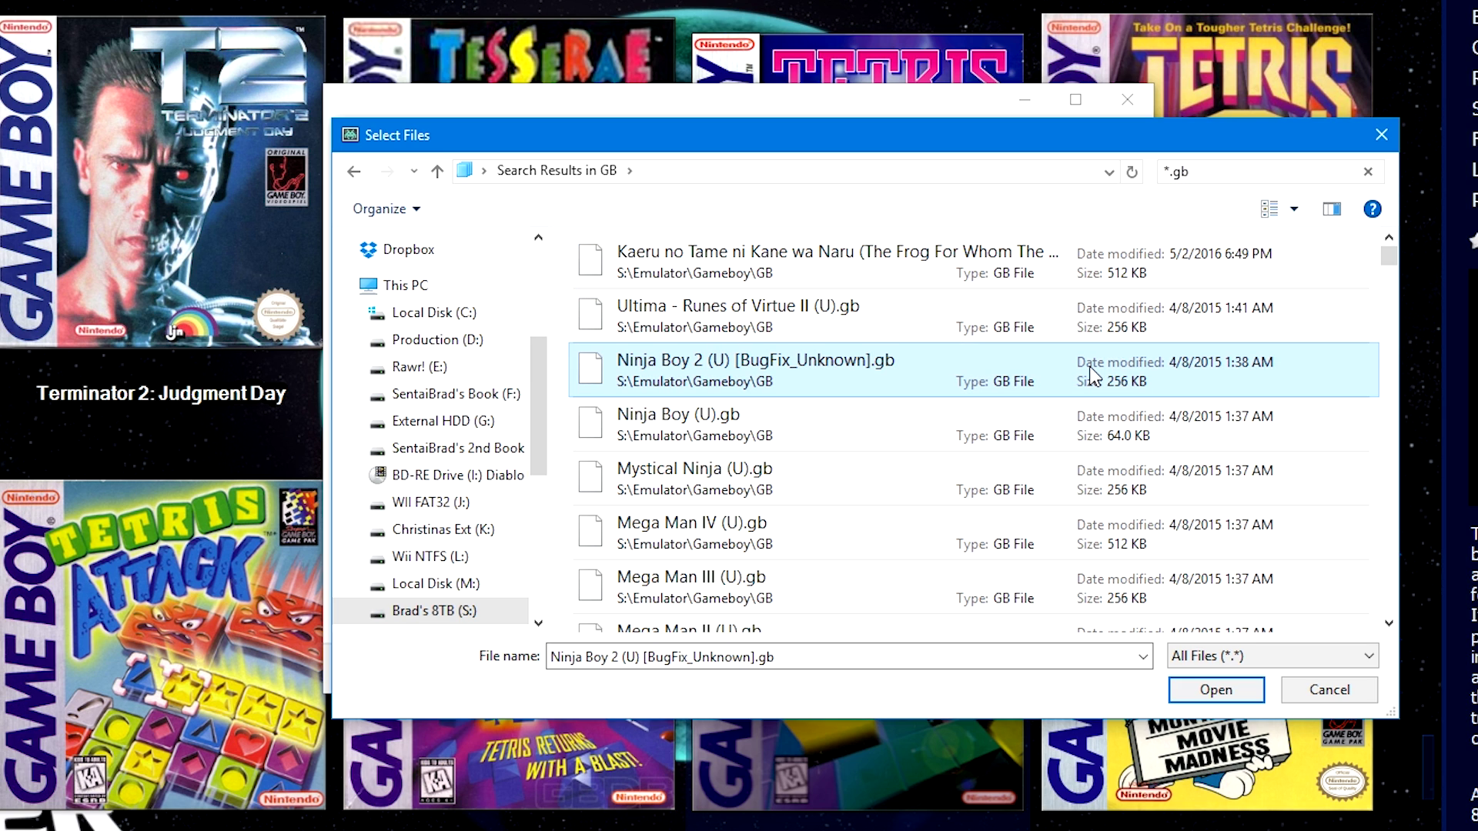
{"action": "key", "text": "ctrl+a"}
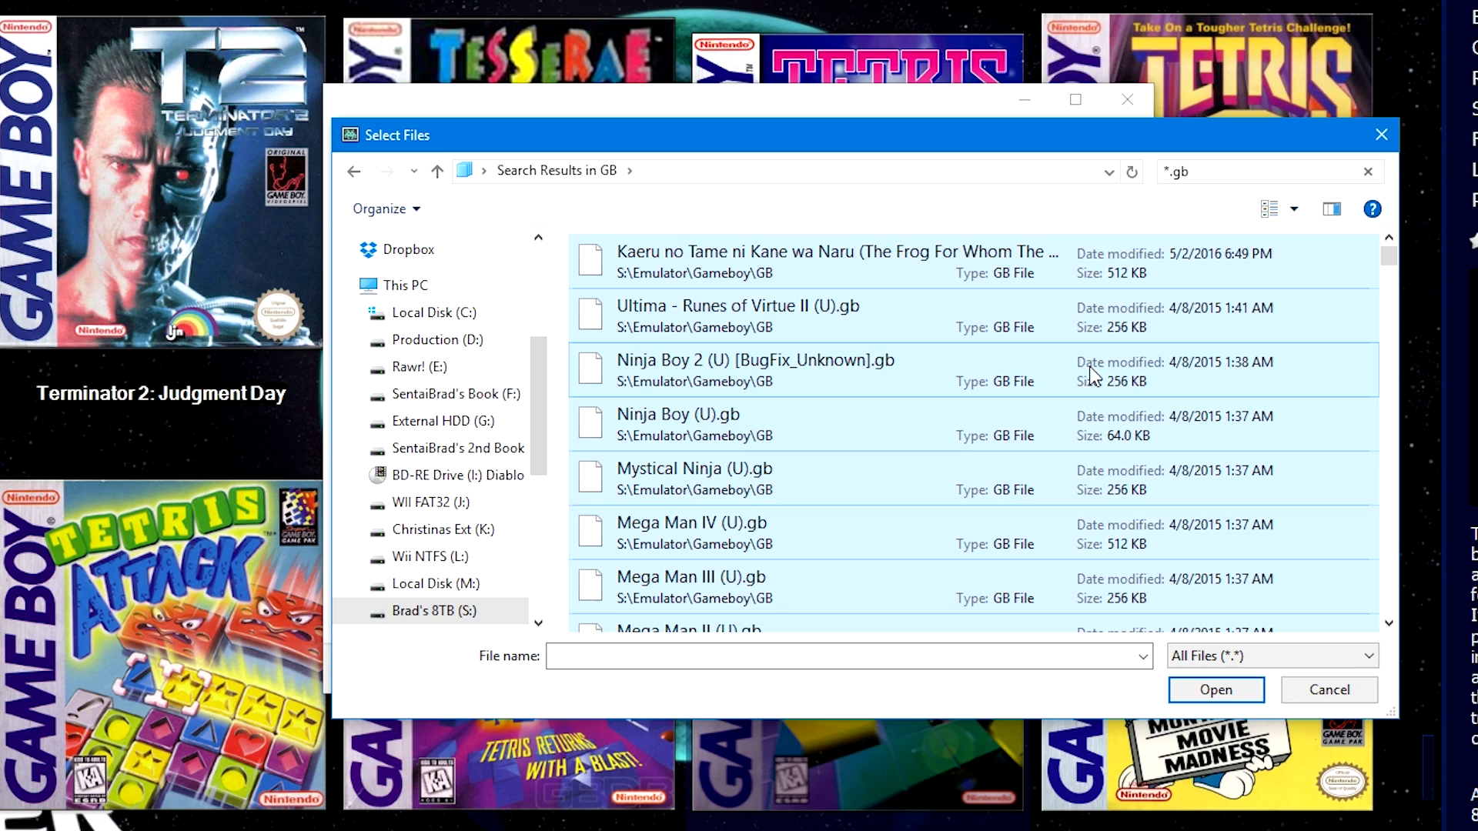
{"action": "left_click", "coordinate": [1217, 690]}
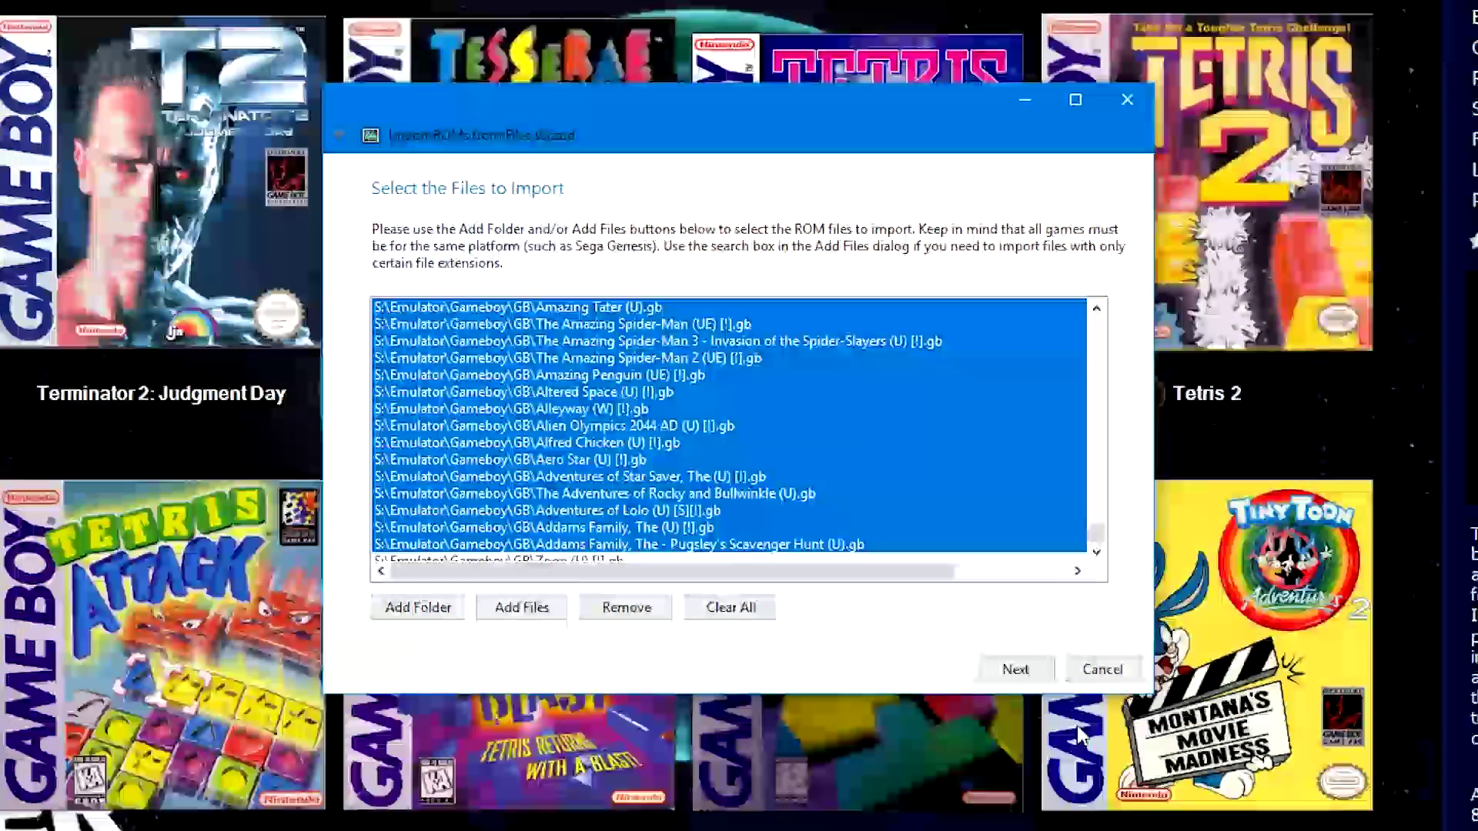
{"action": "left_click", "coordinate": [1017, 668]}
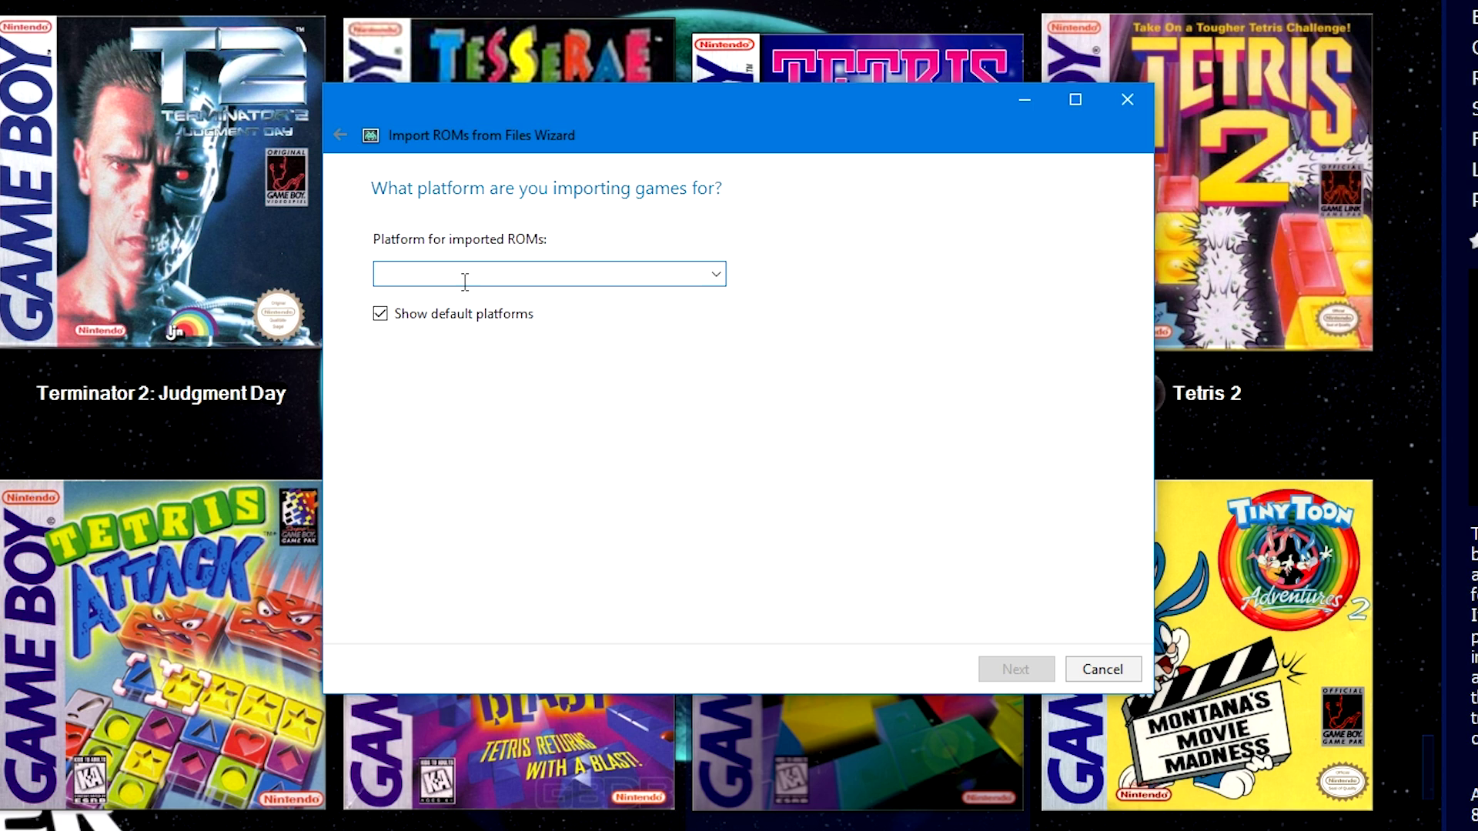
- Set the import platform to Super Game Boy (GB), scraped as Nintendo Game Boy, and continue to the emulator choice
{"action": "type", "text": "Super Game Boy (GB"}
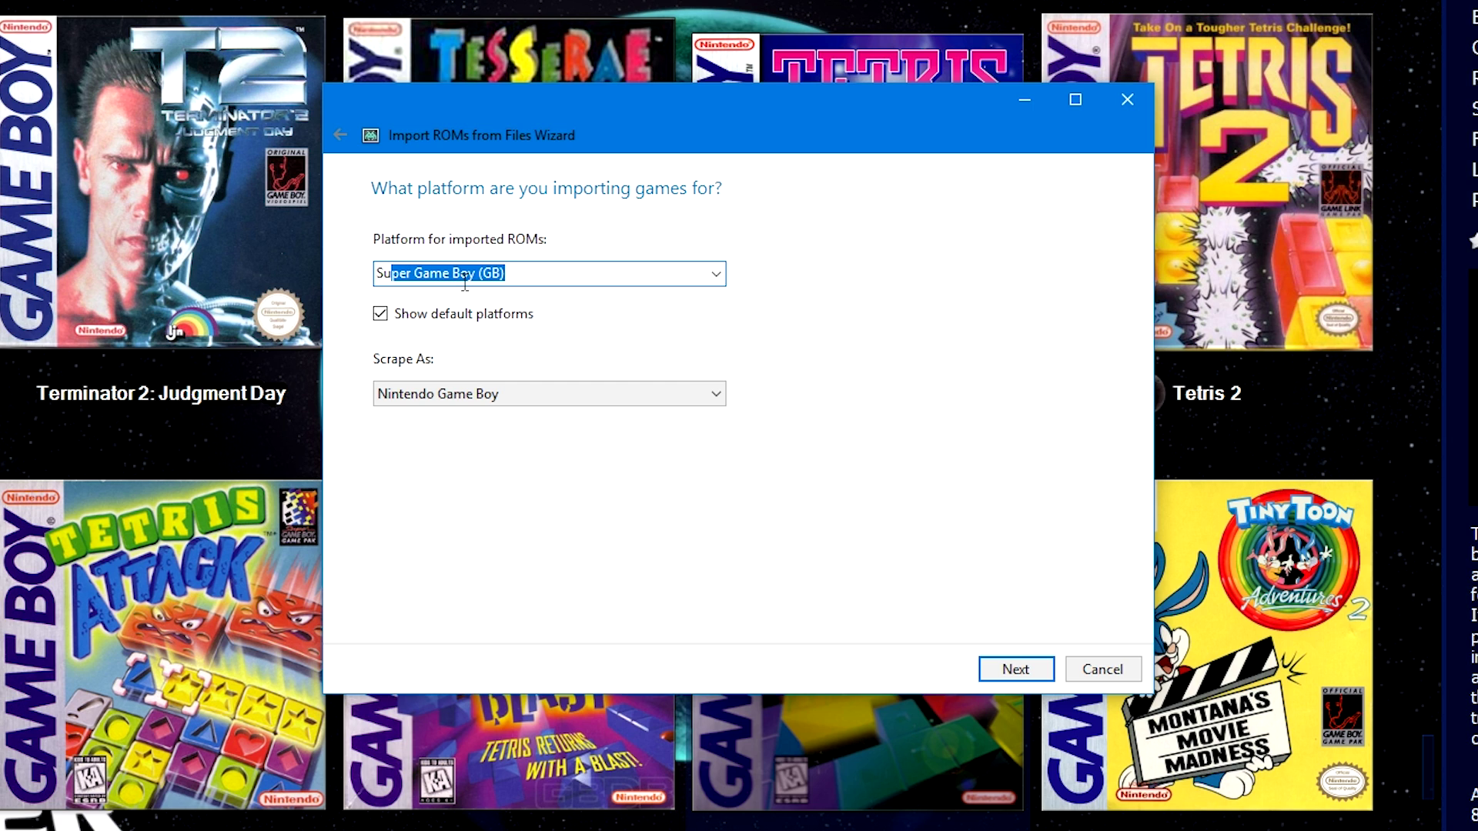
{"action": "left_click", "coordinate": [557, 266]}
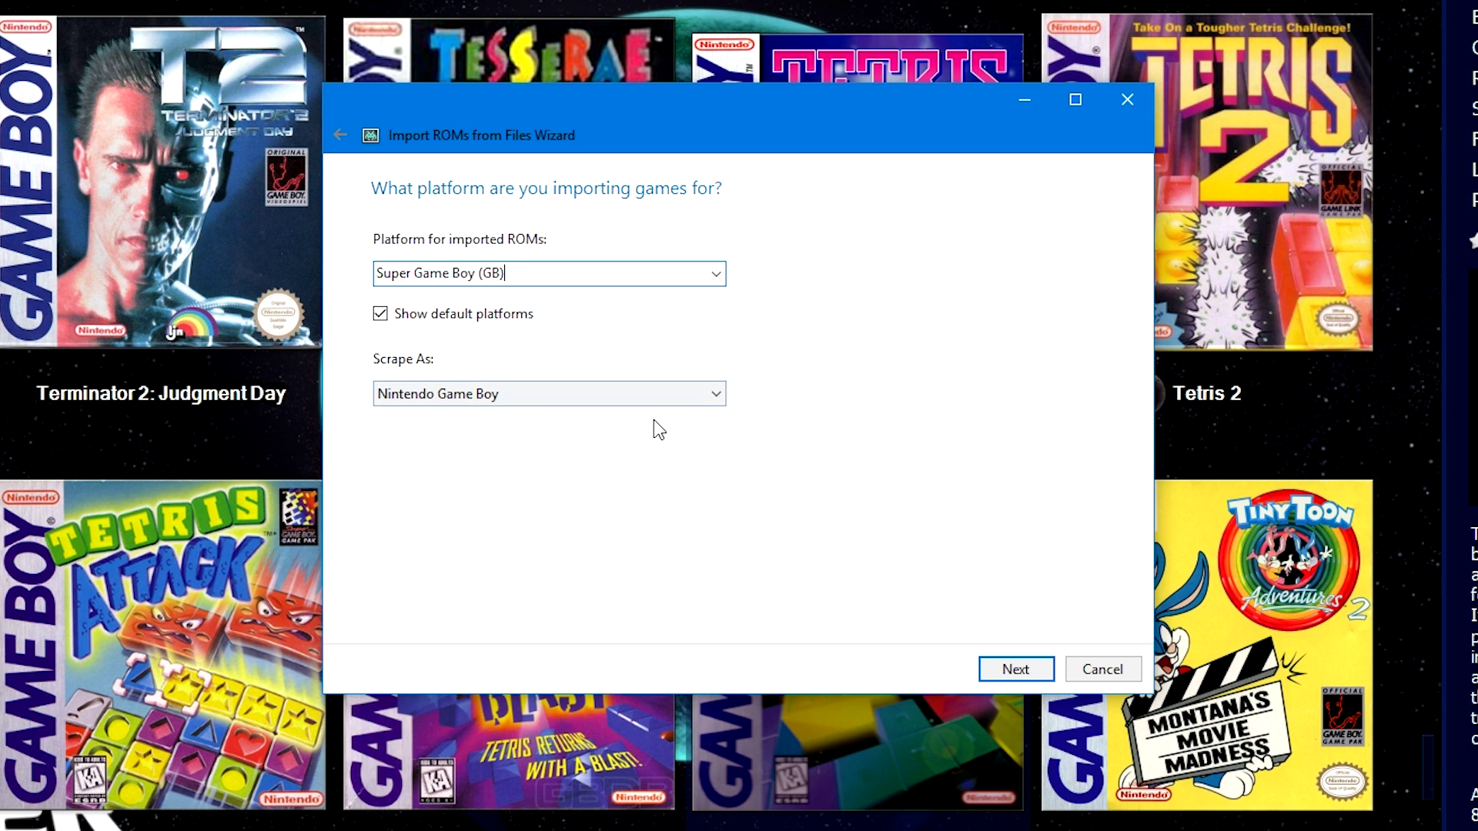
{"action": "left_click", "coordinate": [552, 398]}
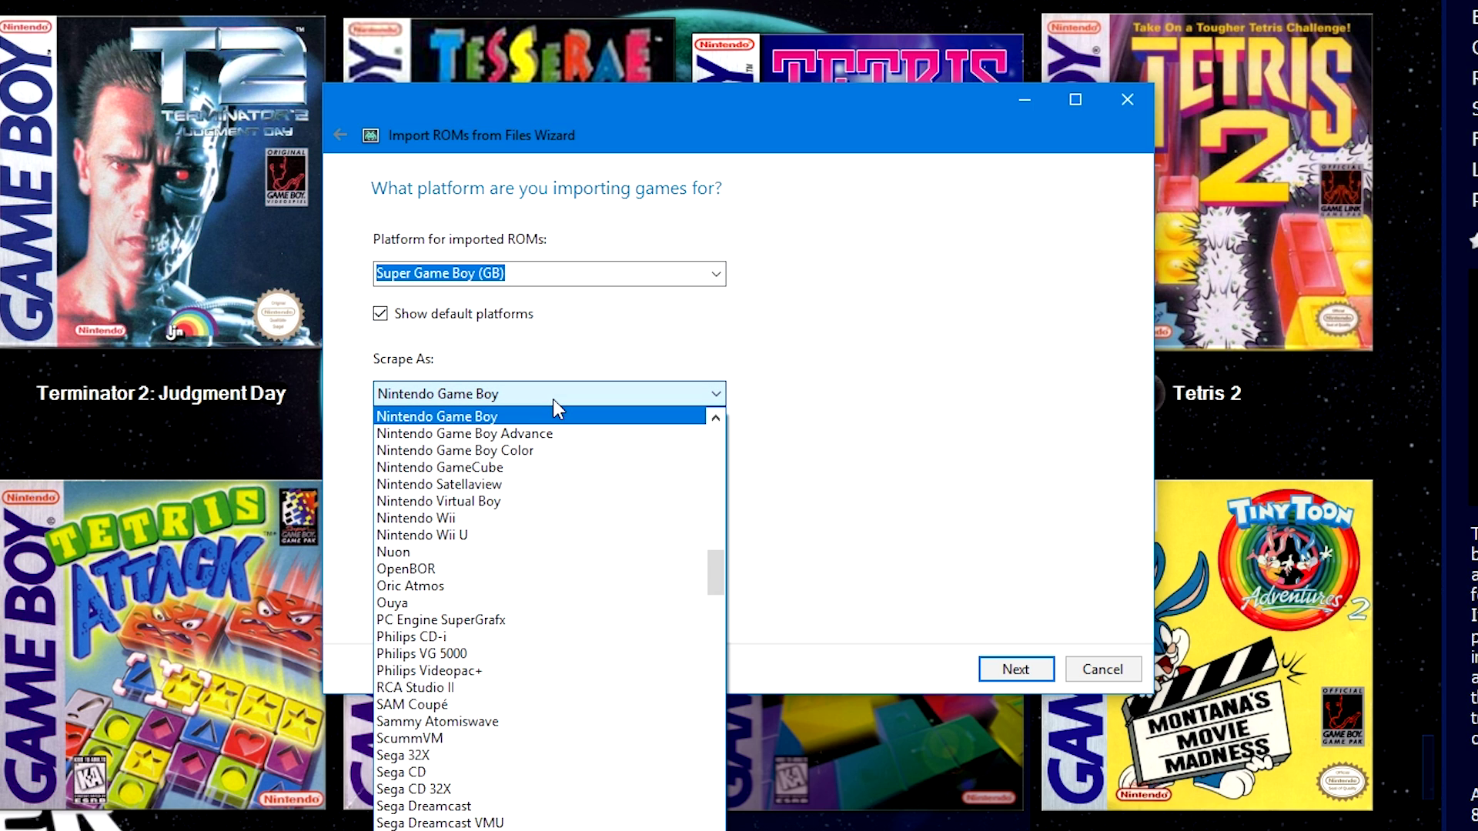
{"action": "scroll", "coordinate": [544, 436], "scroll_direction": "up", "scroll_amount": 1}
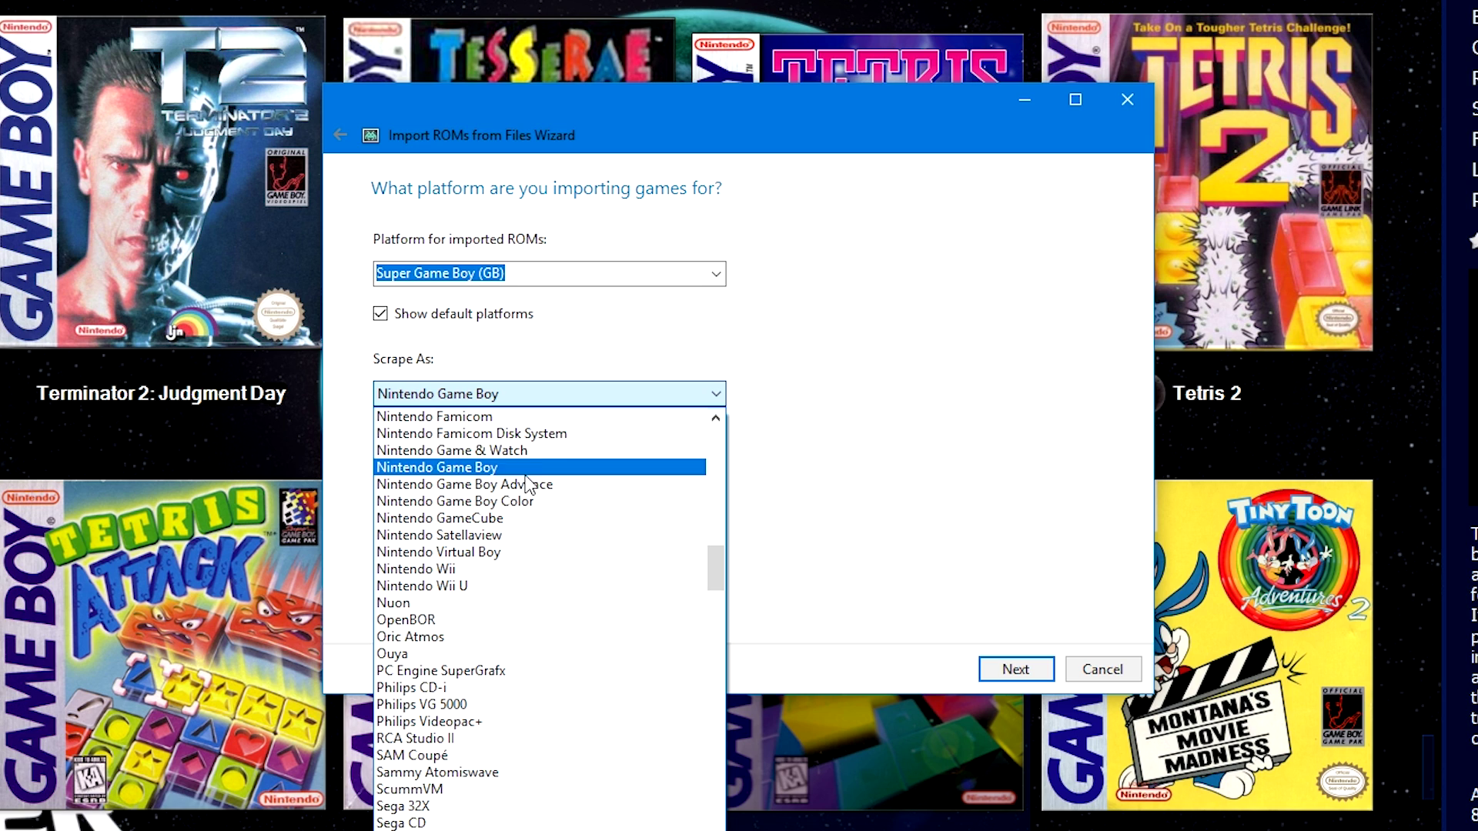
{"action": "left_click", "coordinate": [535, 466]}
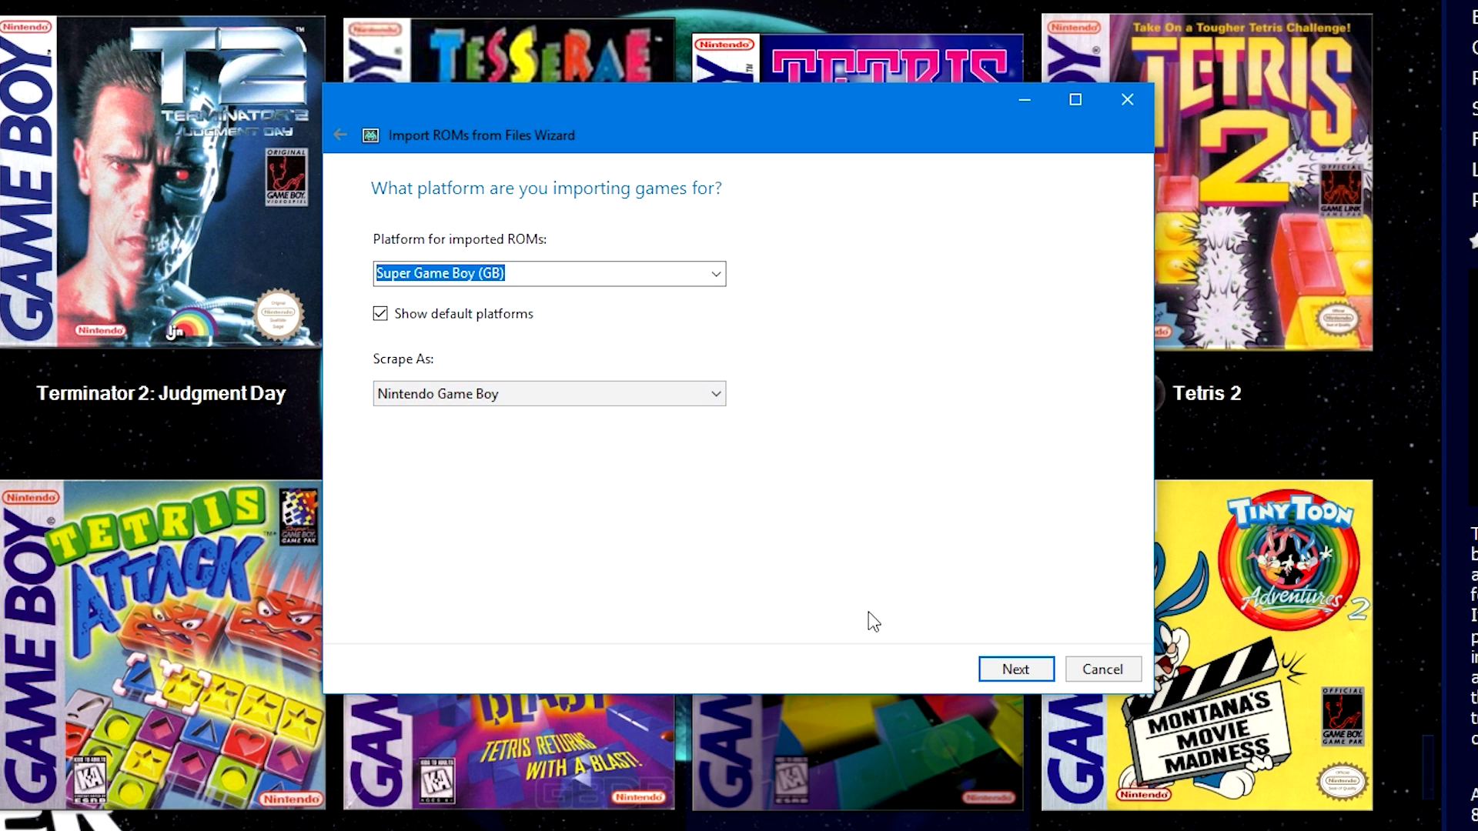
{"action": "left_click", "coordinate": [1028, 653]}
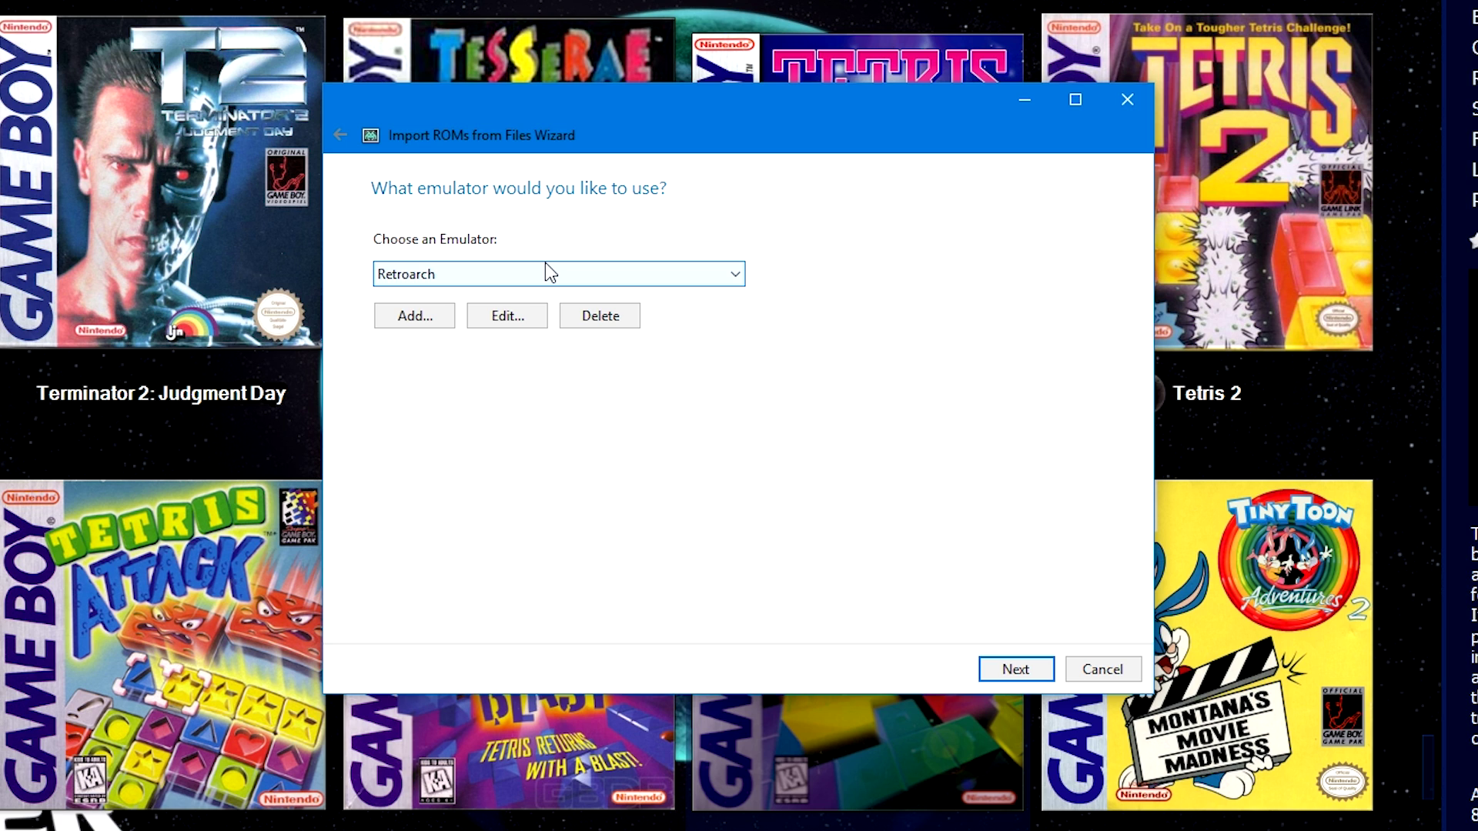
- Choose Retroarch as the emulator and open its associated platforms in an enlarged editing window
{"action": "left_click", "coordinate": [504, 277]}
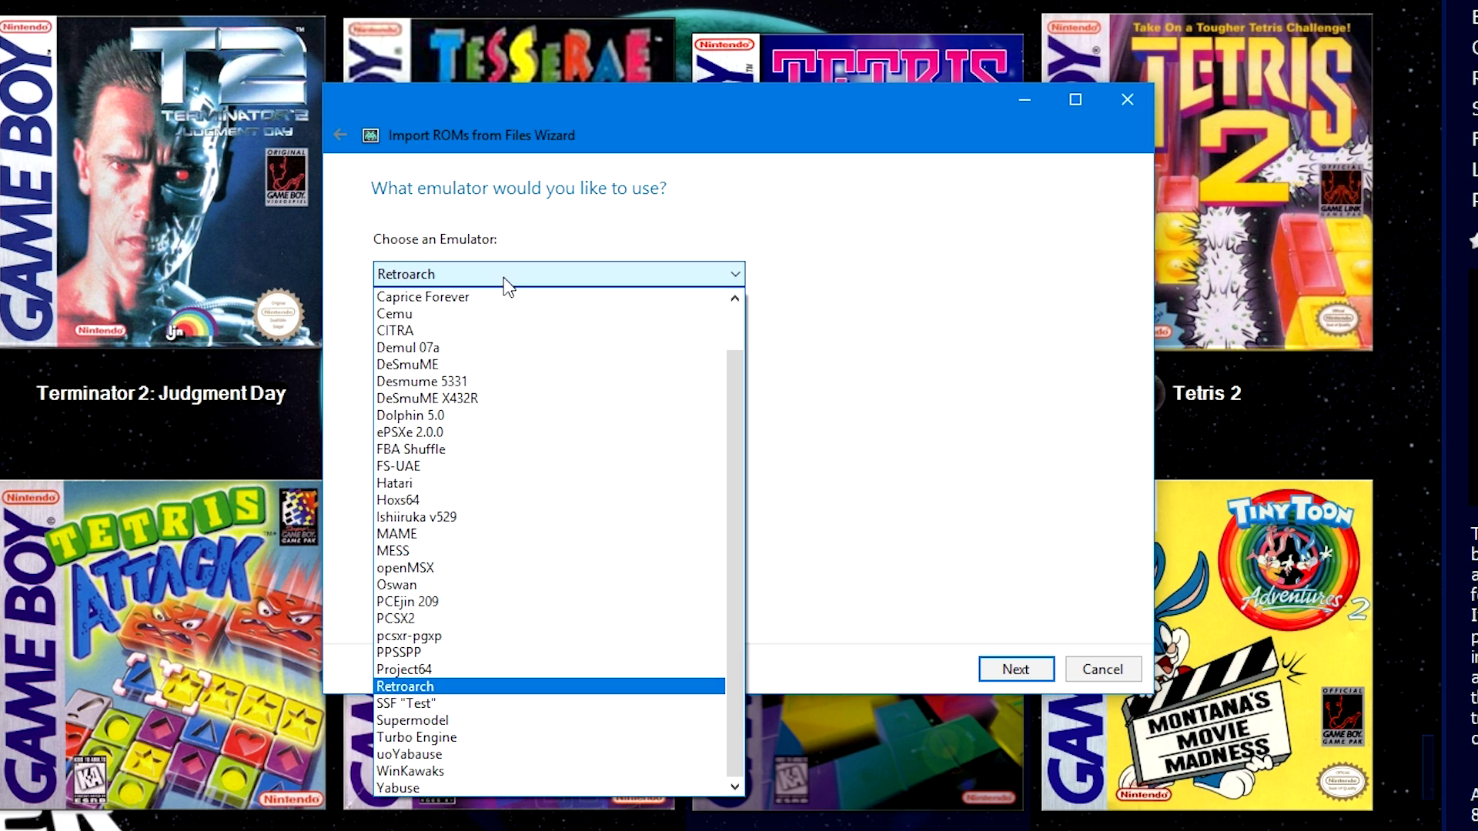
{"action": "left_click", "coordinate": [466, 687]}
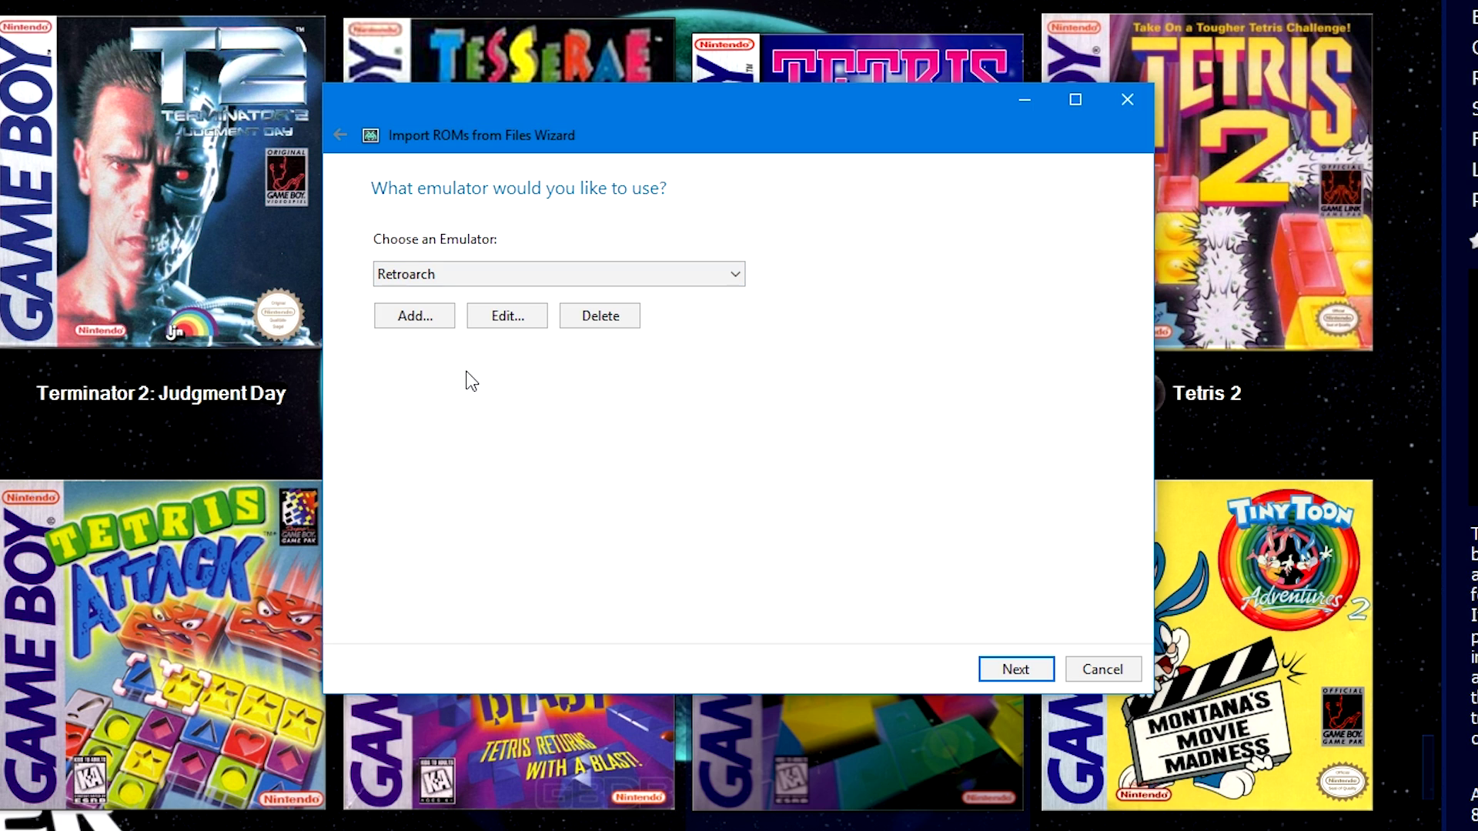
{"action": "left_click", "coordinate": [478, 318]}
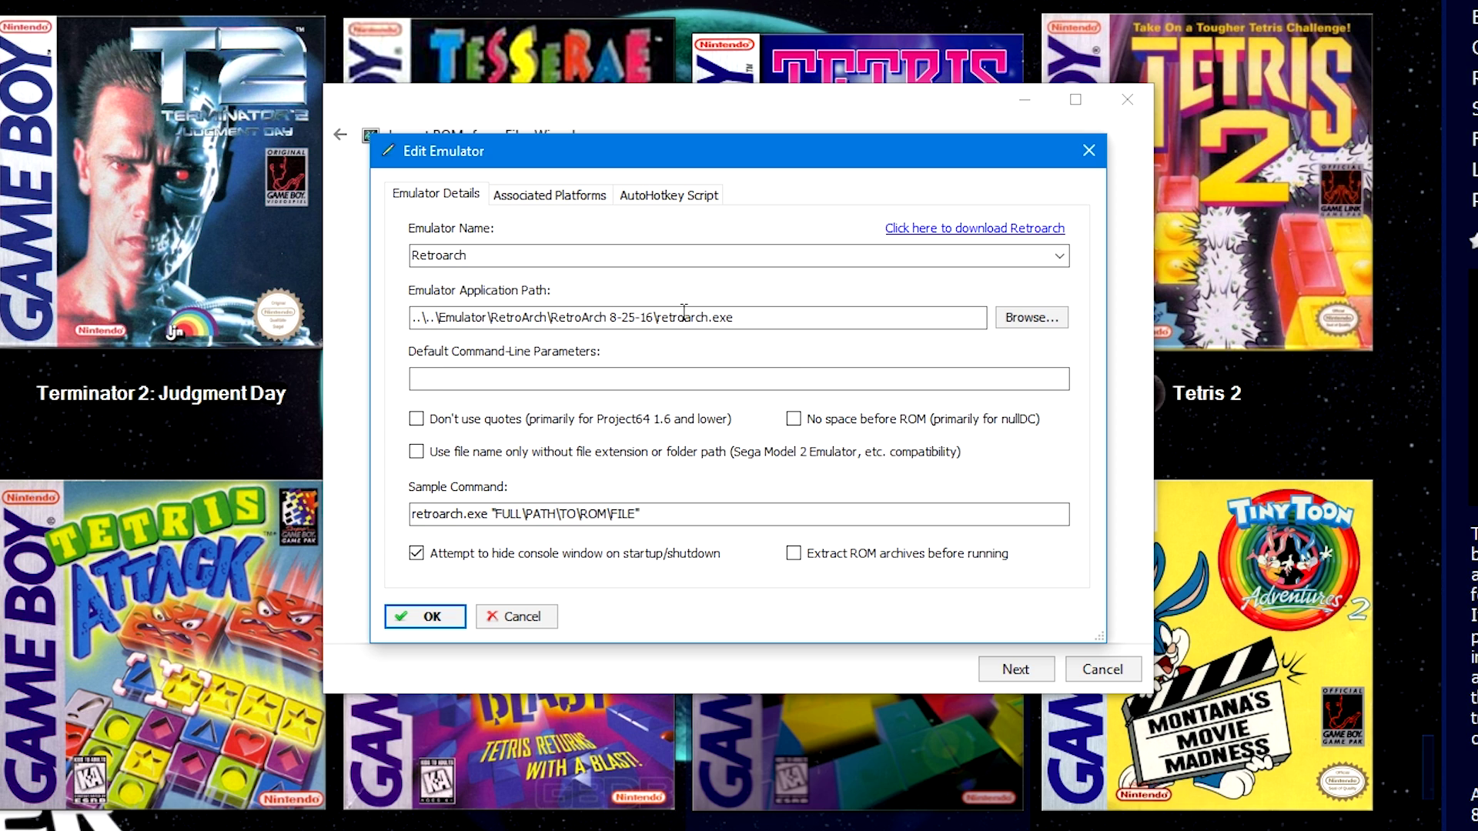
{"action": "left_click", "coordinate": [550, 199]}
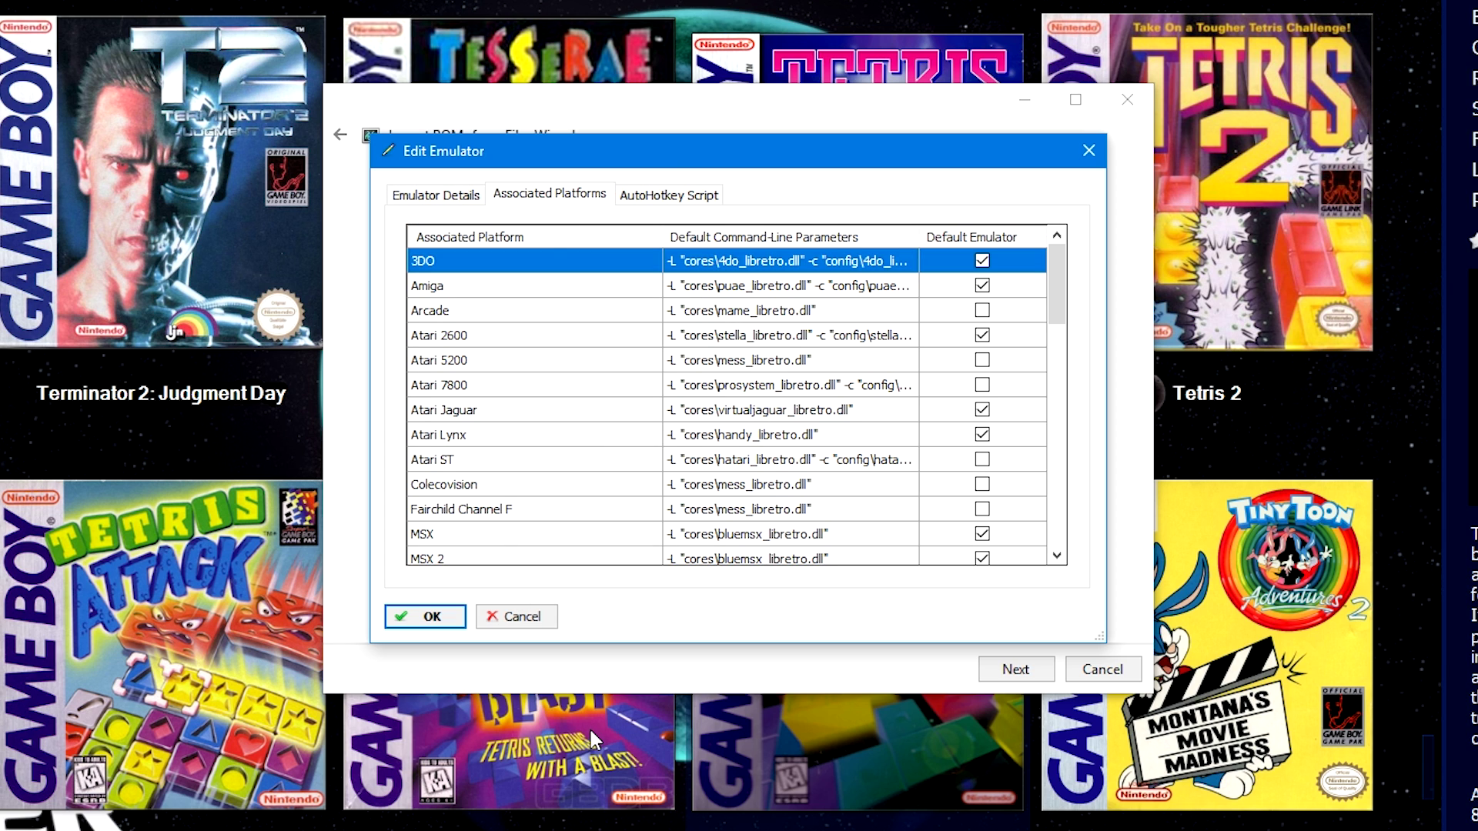
{"action": "double_click", "coordinate": [675, 152]}
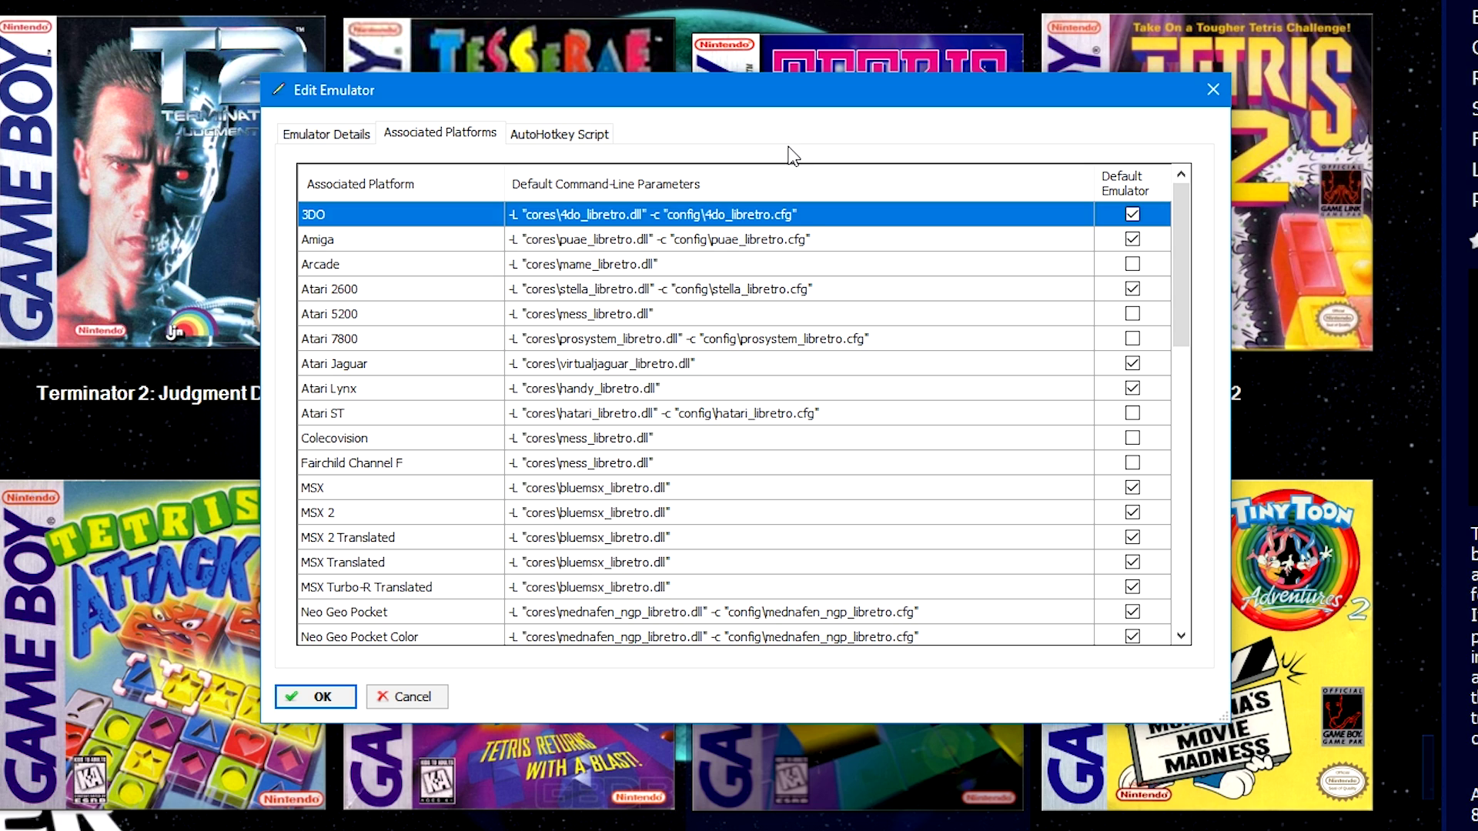
- Locate the Super Game Boy (GB) entry and the empty row for new entries among Retroarch's associated platforms
{"action": "left_click", "coordinate": [542, 263]}
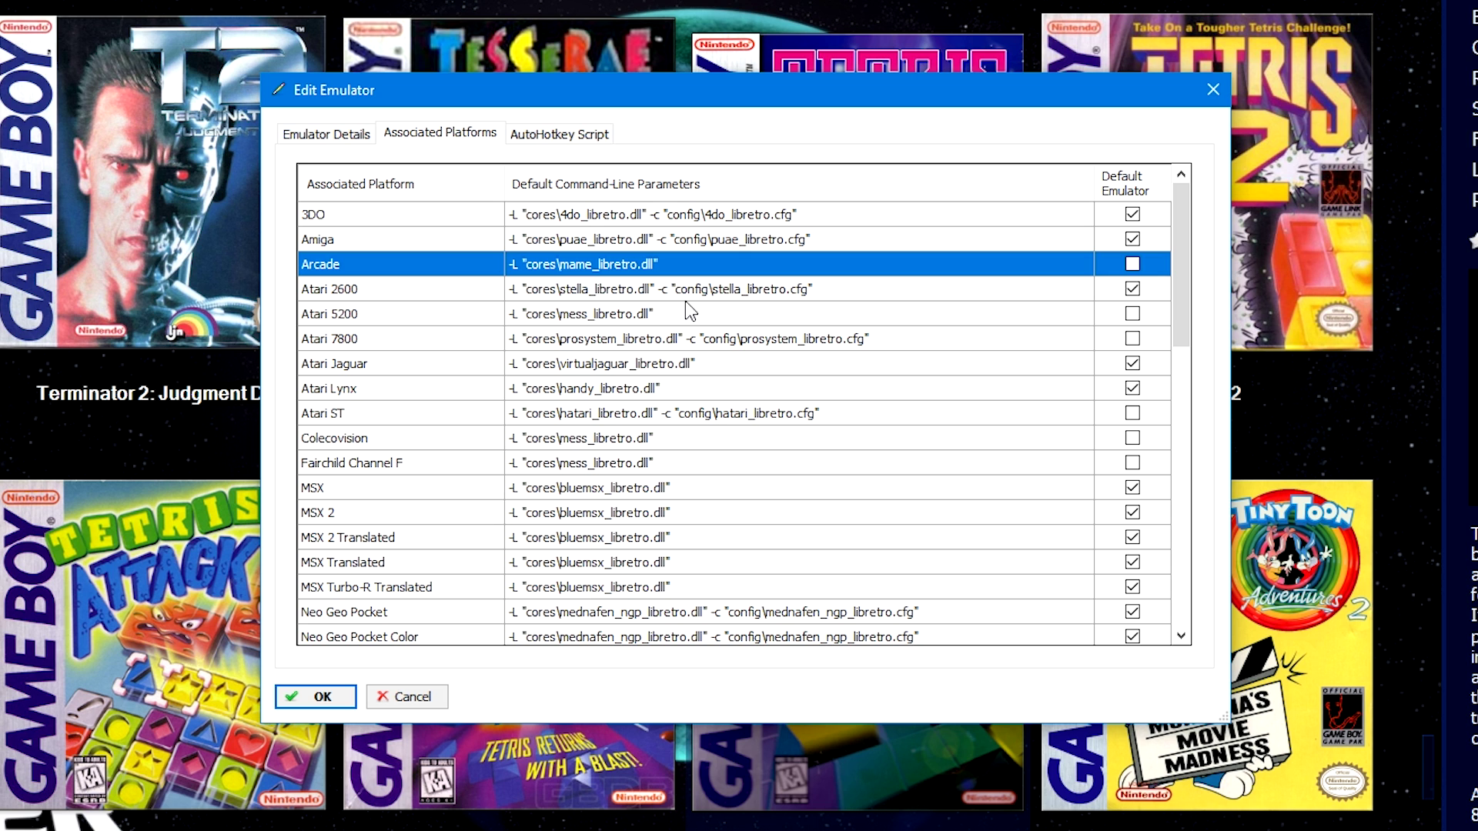
{"action": "scroll", "coordinate": [689, 310], "scroll_direction": "down", "scroll_amount": 13}
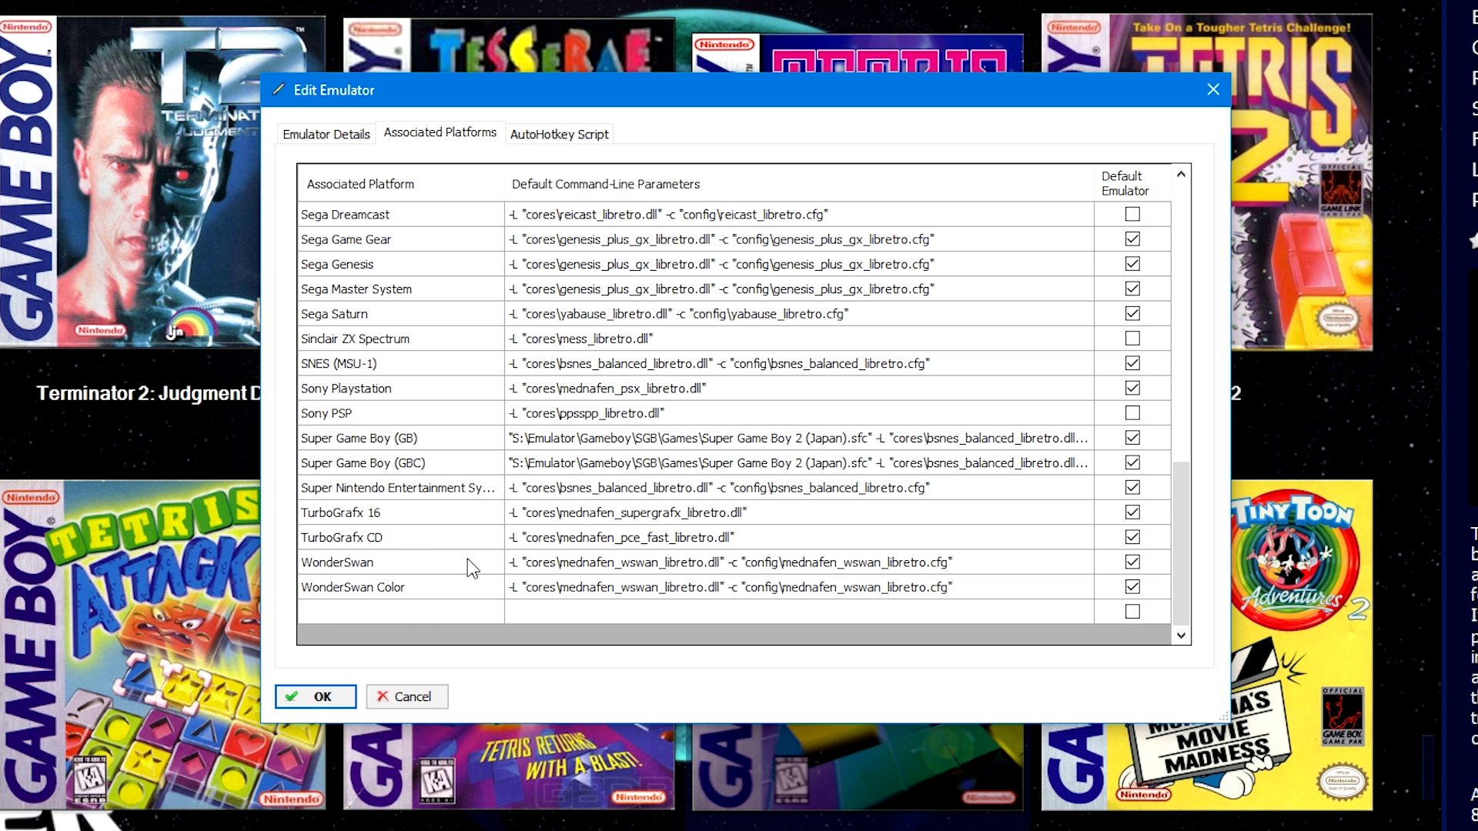
{"action": "left_click", "coordinate": [405, 612]}
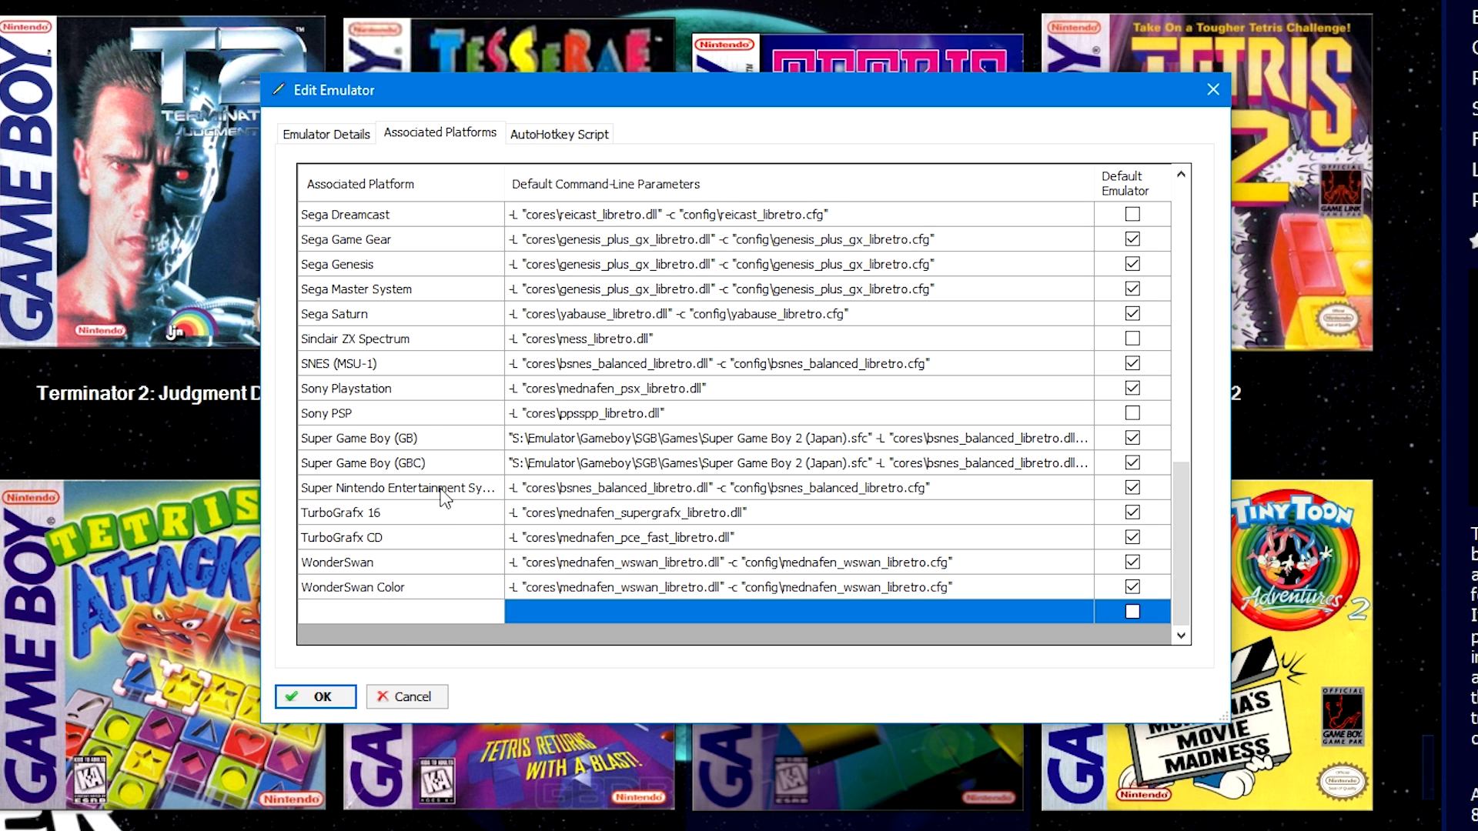
{"action": "left_click", "coordinate": [430, 438]}
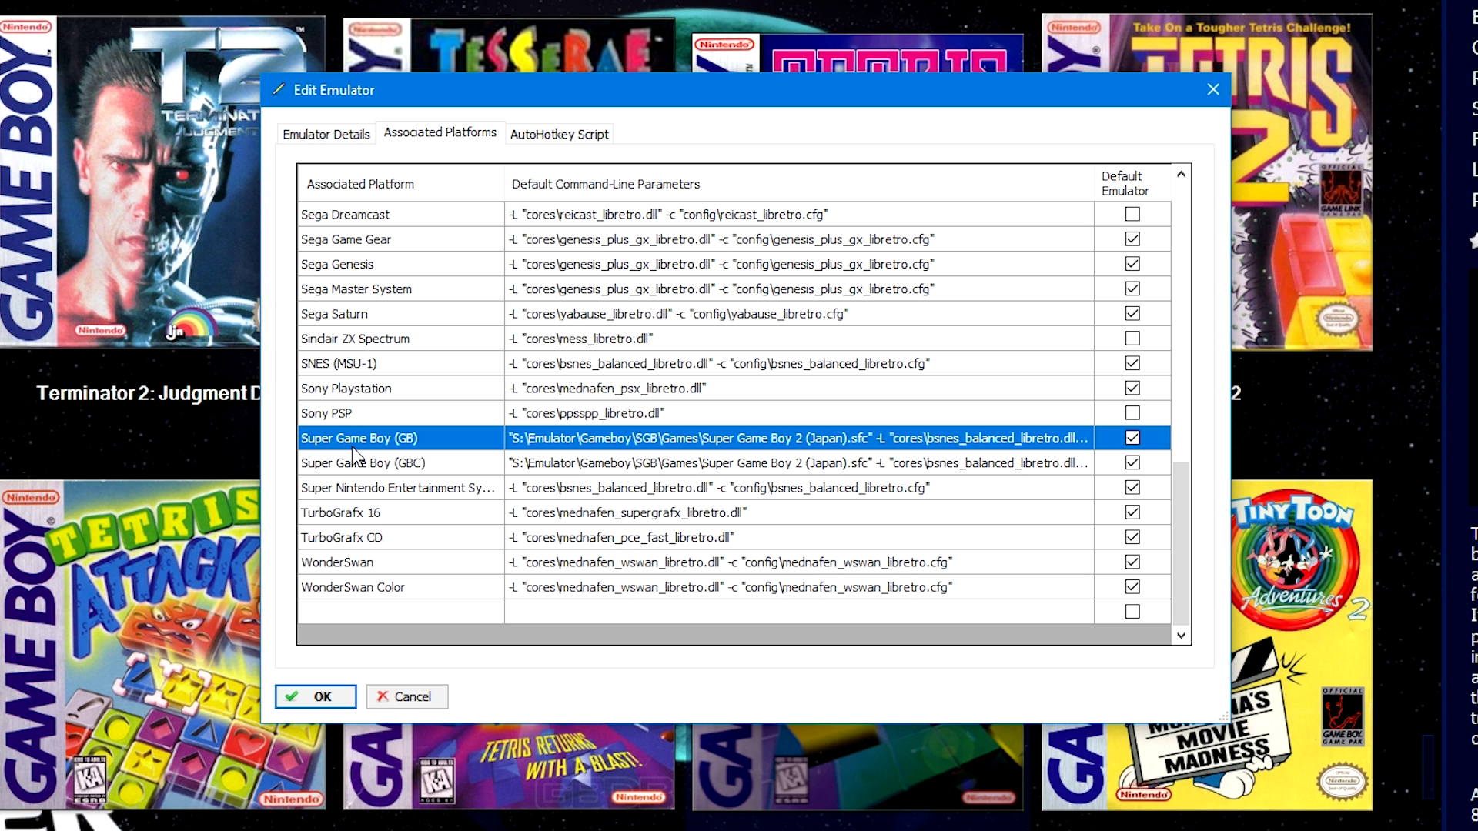
{"action": "left_click", "coordinate": [451, 442]}
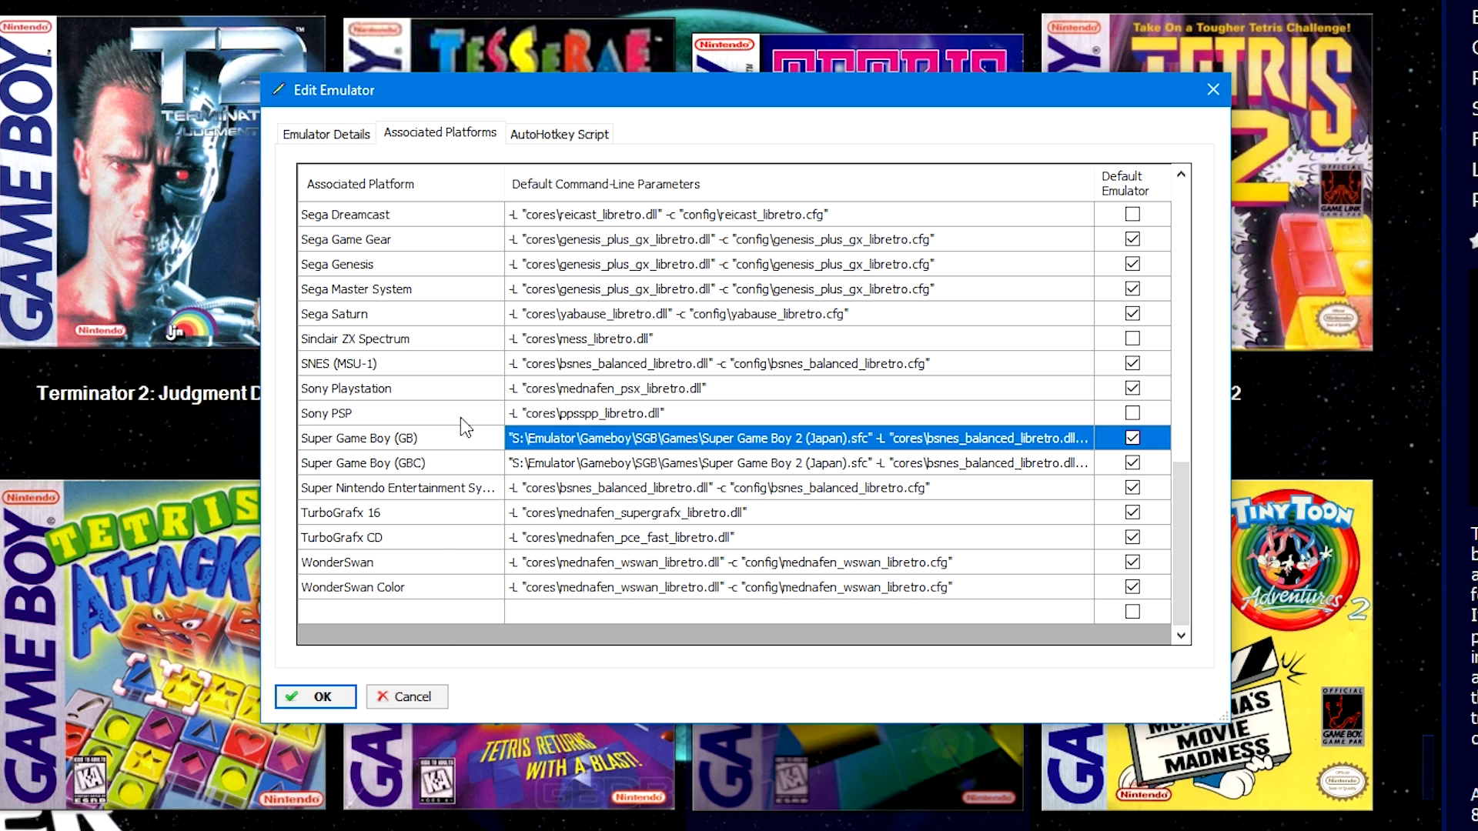
- Examine the Super Game Boy 2 ROM path in the Super Game Boy (GB) entry's default command-line parameters
{"action": "left_click", "coordinate": [551, 445]}
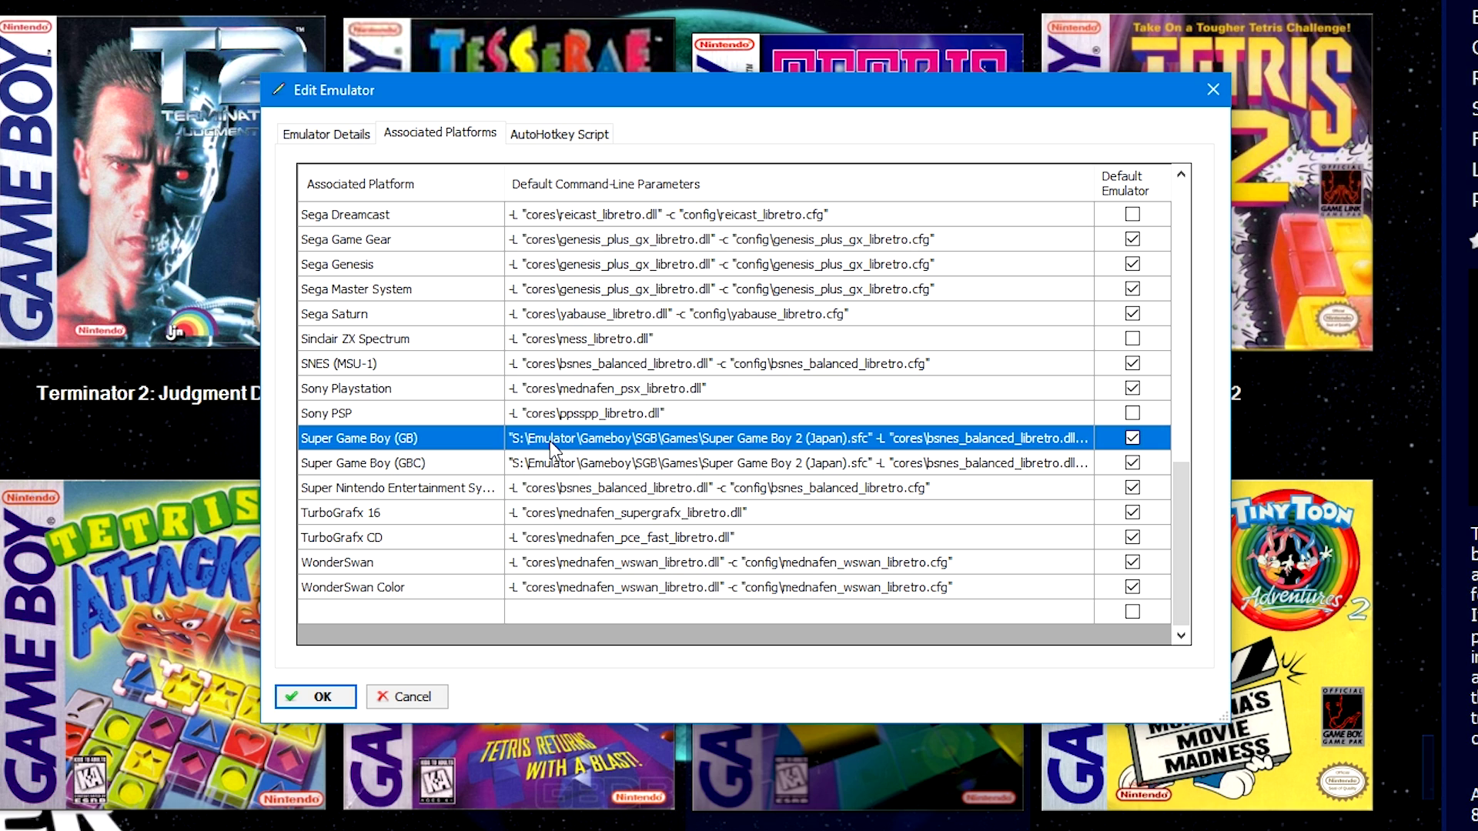
{"action": "left_click", "coordinate": [550, 445]}
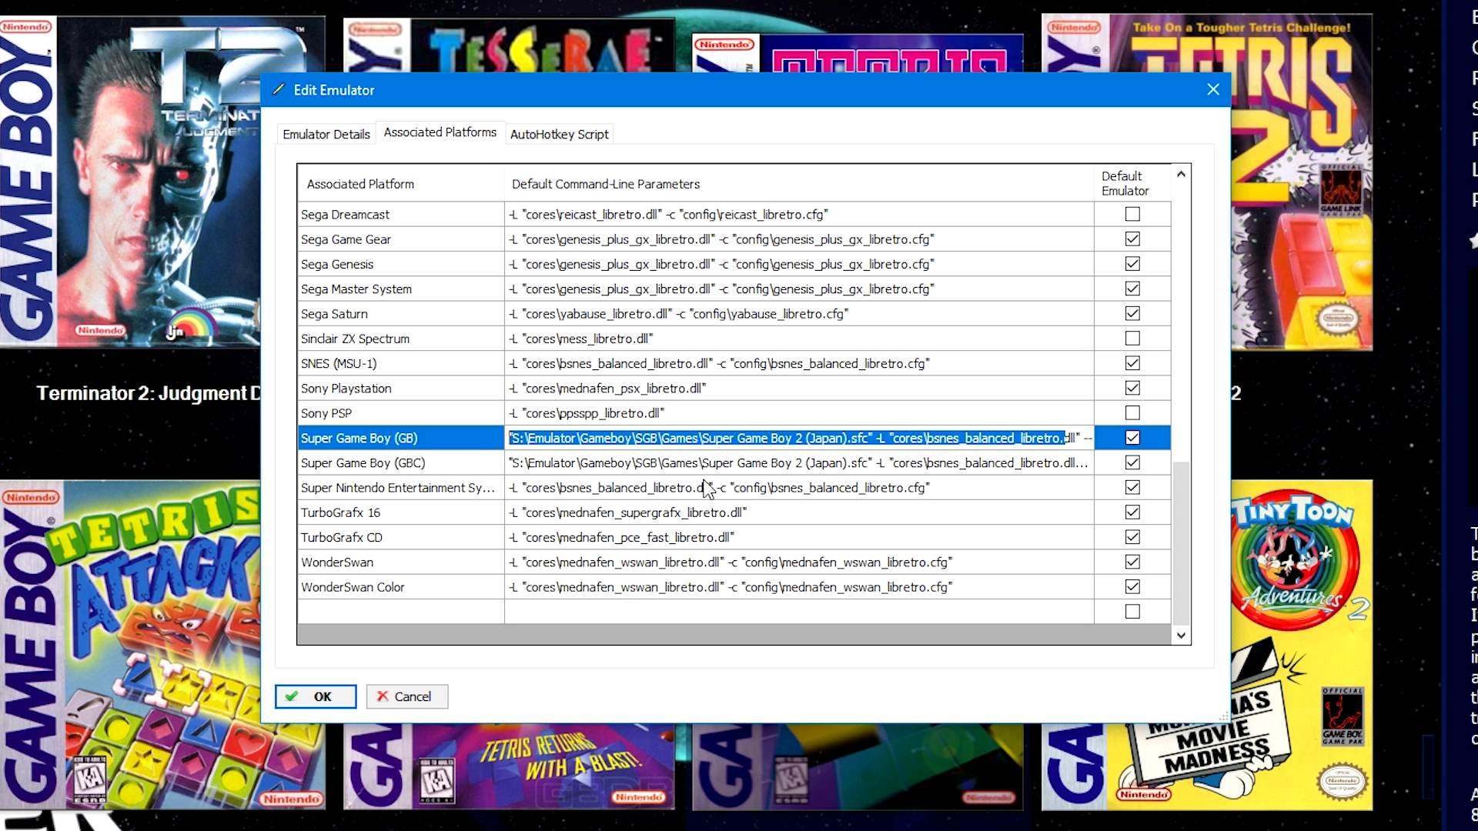
{"action": "left_click", "coordinate": [717, 441]}
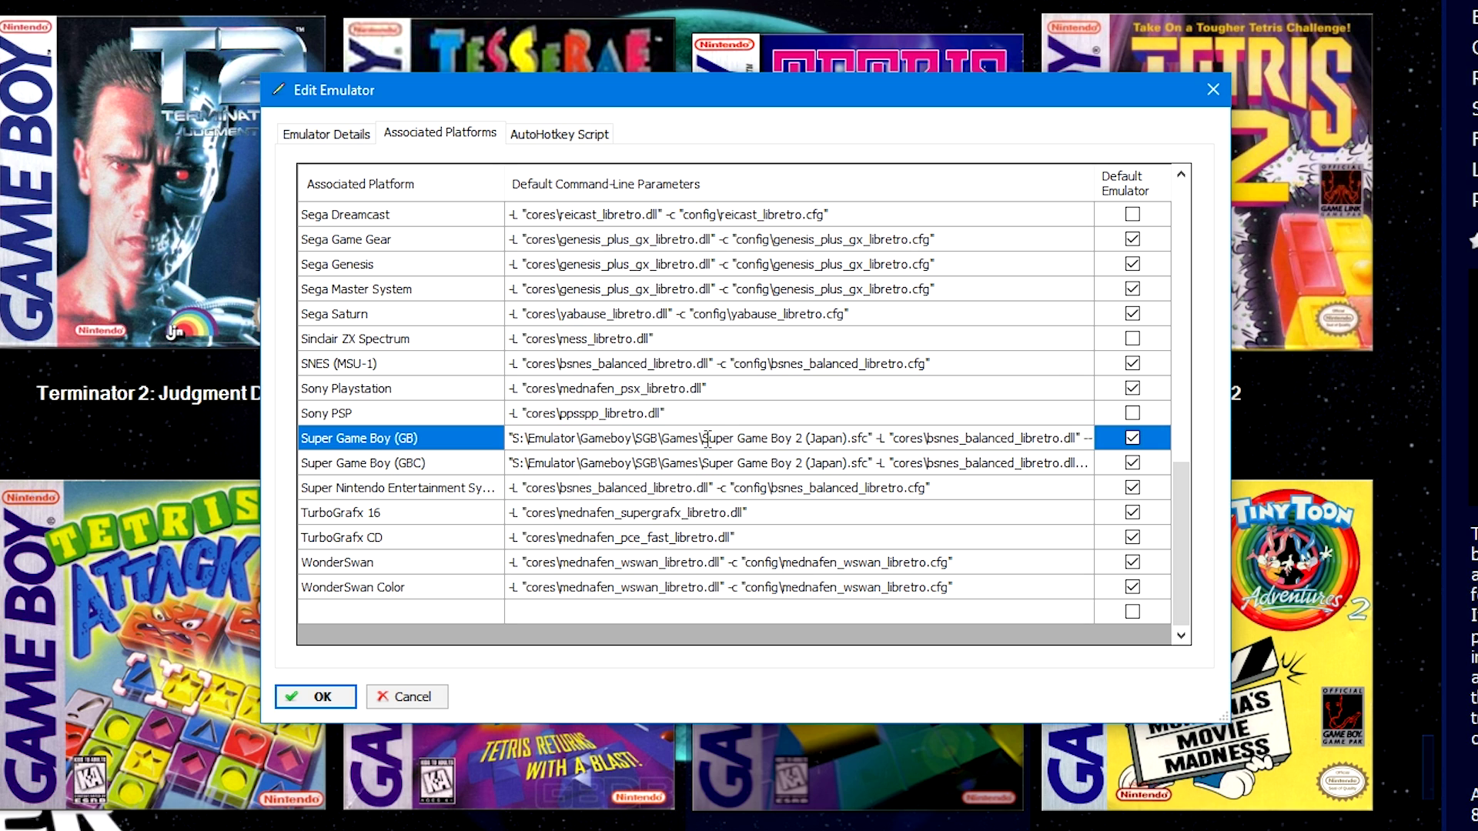
{"action": "left_click_drag", "start_coordinate": [702, 445], "coordinate": [805, 444]}
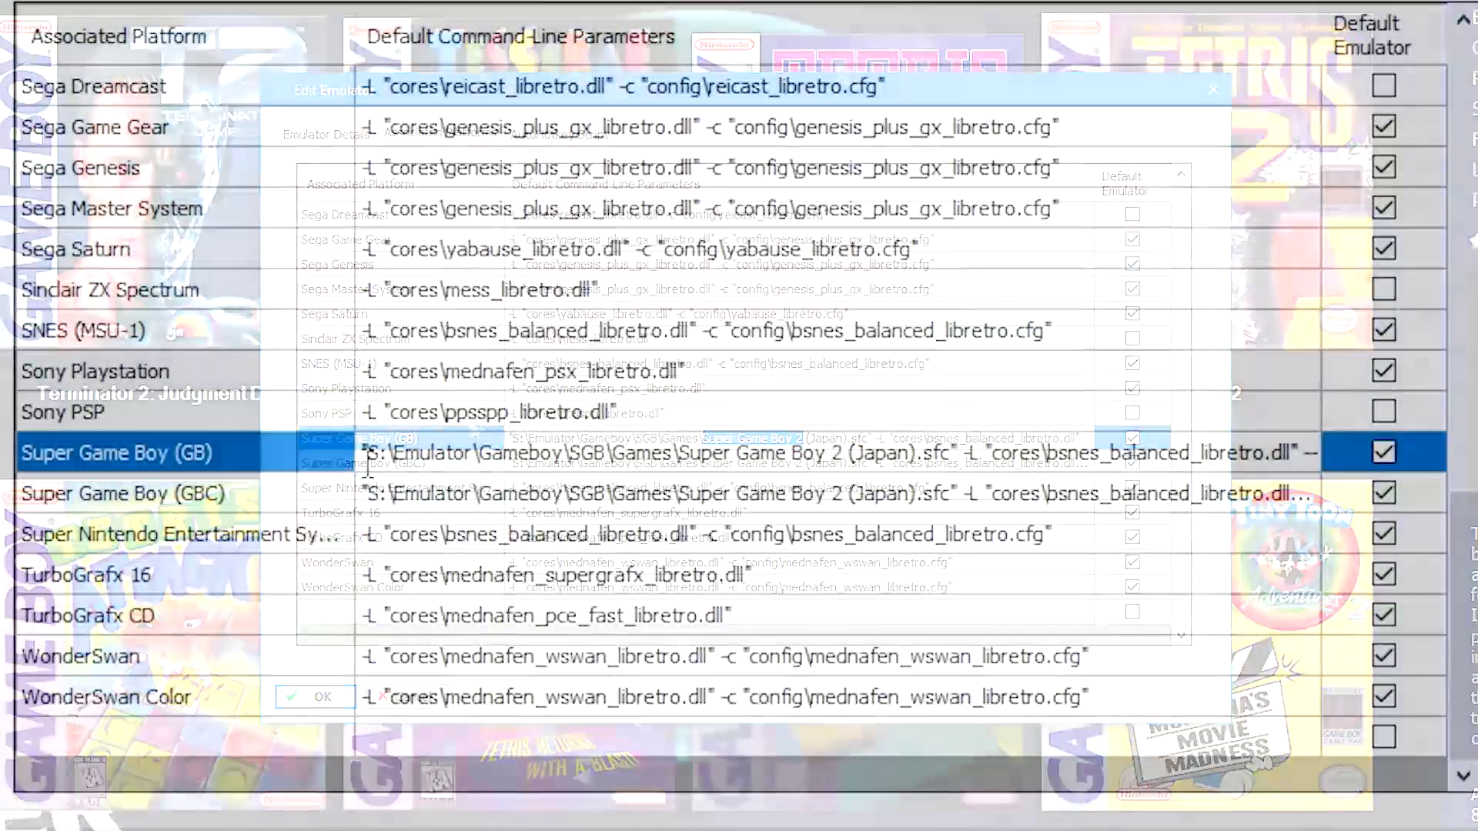
- Read through the Super Game Boy (GB) command-line parameters from the opening quote of the ROM path onward
{"action": "left_click", "coordinate": [513, 443]}
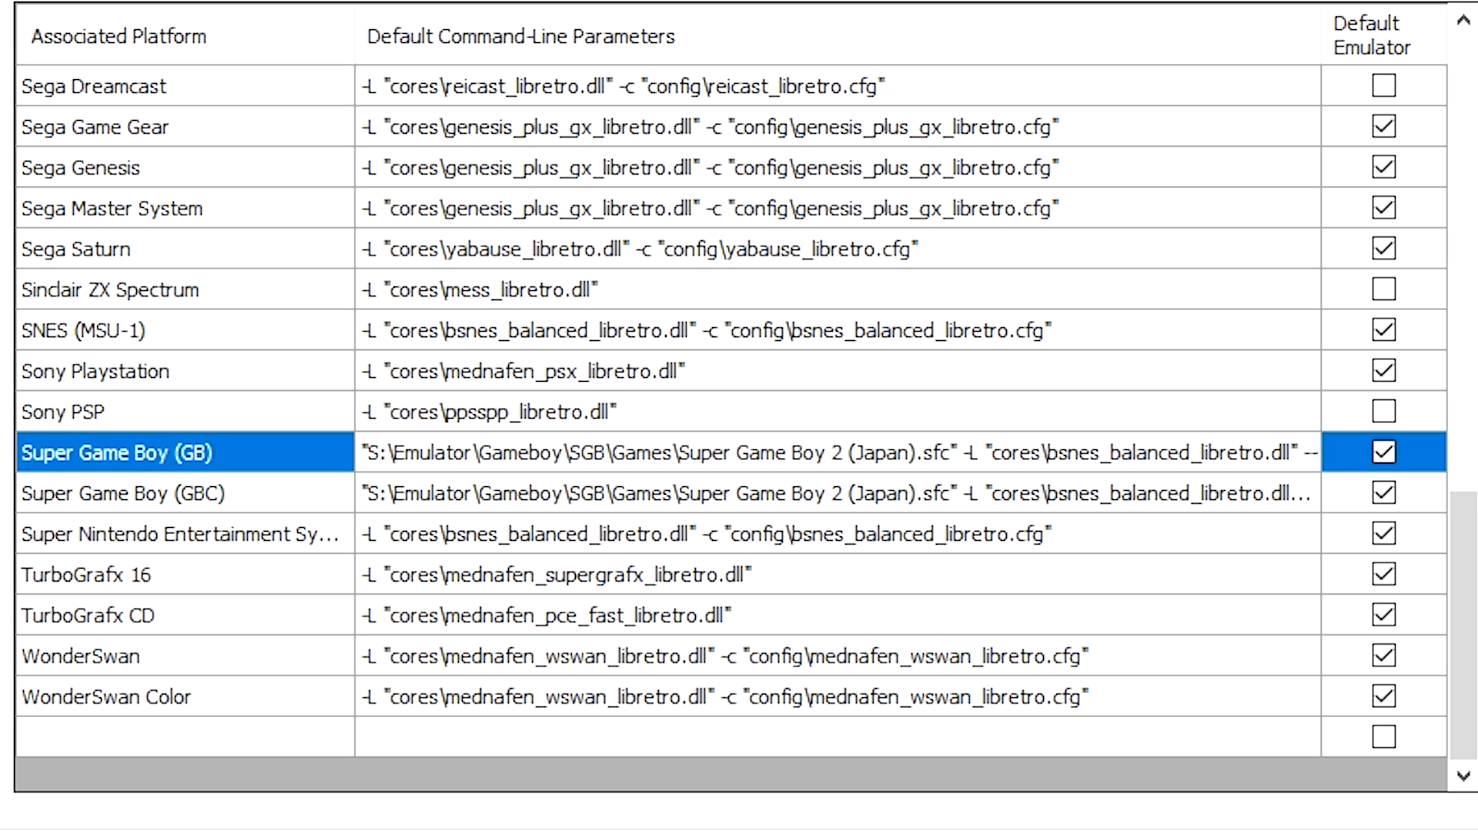
{"action": "key", "text": "Right"}
{"action": "key", "text": "Right"}
{"action": "key", "text": "Right"}
{"action": "key", "text": "Right"}
{"action": "key", "text": "Right"}
{"action": "key", "text": "Right"}
{"action": "key", "text": "Right"}
{"action": "key", "text": "Right"}
{"action": "key", "text": "Right"}
{"action": "key", "text": "Right"}
{"action": "key", "text": "Right"}
{"action": "key", "text": "Right"}
{"action": "key", "text": "Right"}
{"action": "key", "text": "Right"}
{"action": "key", "text": "Right"}
{"action": "key", "text": "Right"}
{"action": "key", "text": "Right"}
{"action": "key", "text": "Right"}
{"action": "key", "text": "Right"}
{"action": "key", "text": "Right"}
{"action": "key", "text": "Right"}
{"action": "key", "text": "Right"}
{"action": "key", "text": "Right"}
{"action": "key", "text": "Right"}
{"action": "key", "text": "Right"}
{"action": "key", "text": "Right"}
{"action": "key", "text": "Right"}
{"action": "key", "text": "Right"}
{"action": "key", "text": "Right"}
{"action": "key", "text": "Right"}
{"action": "key", "text": "Right"}
{"action": "key", "text": "Right"}
{"action": "key", "text": "Right"}
{"action": "key", "text": "Right"}
{"action": "key", "text": "Right"}
{"action": "key", "text": "Right"}
{"action": "key", "text": "Right"}
{"action": "key", "text": "Right"}
{"action": "key", "text": "Right"}
{"action": "key", "text": "Right"}
{"action": "key", "text": "Right"}
{"action": "key", "text": "Right"}
{"action": "key", "text": "Right"}
{"action": "key", "text": "Right"}
{"action": "key", "text": "Right"}
{"action": "key", "text": "Right"}
{"action": "key", "text": "Return"}
{"action": "key", "text": "Up"}
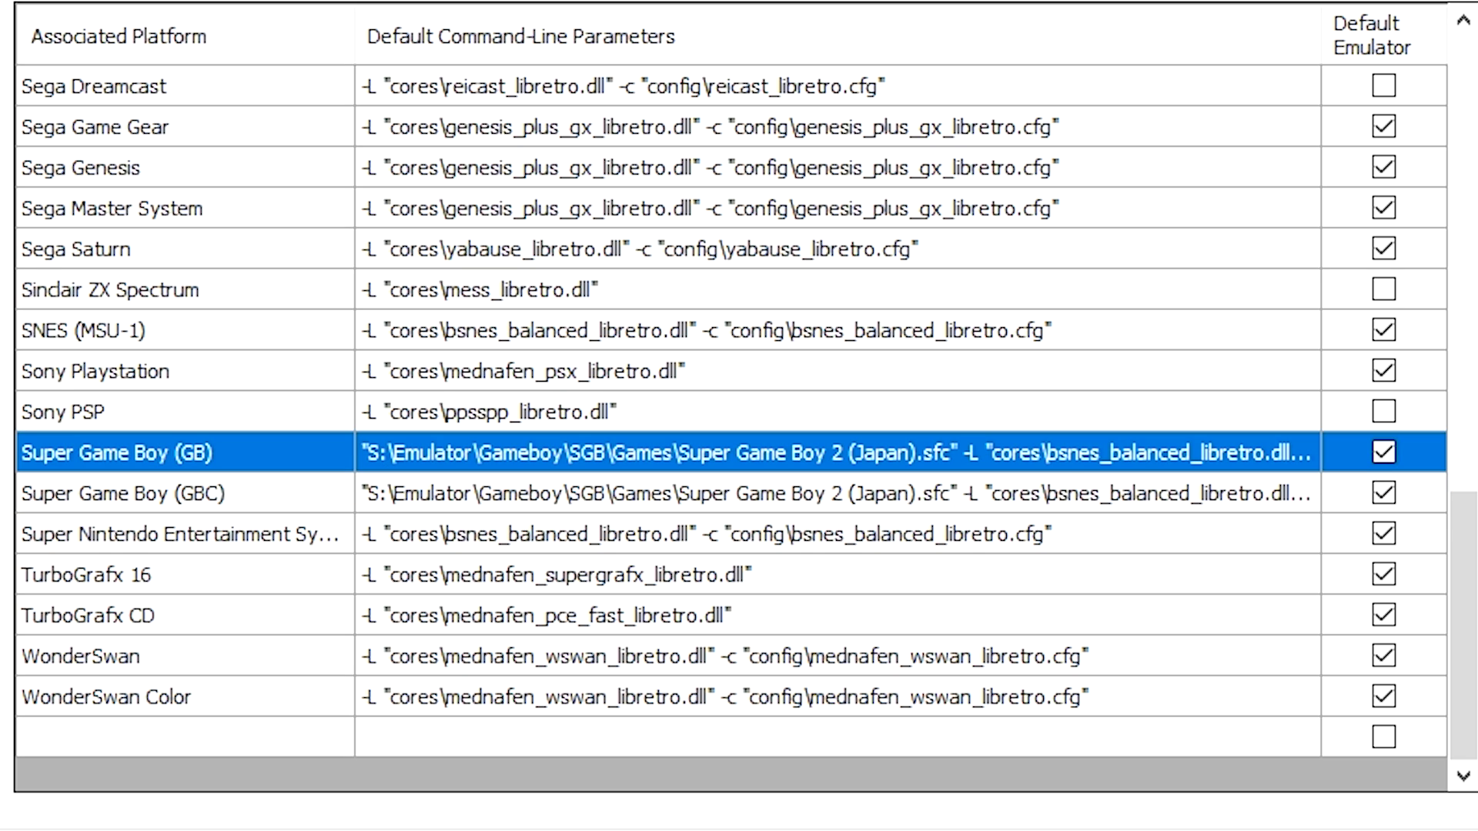
- Highlight the -L "cores\bsnes_balanced_libretro.dll" core argument in the Super Game Boy (GB) parameters
{"action": "left_click", "coordinate": [1039, 454]}
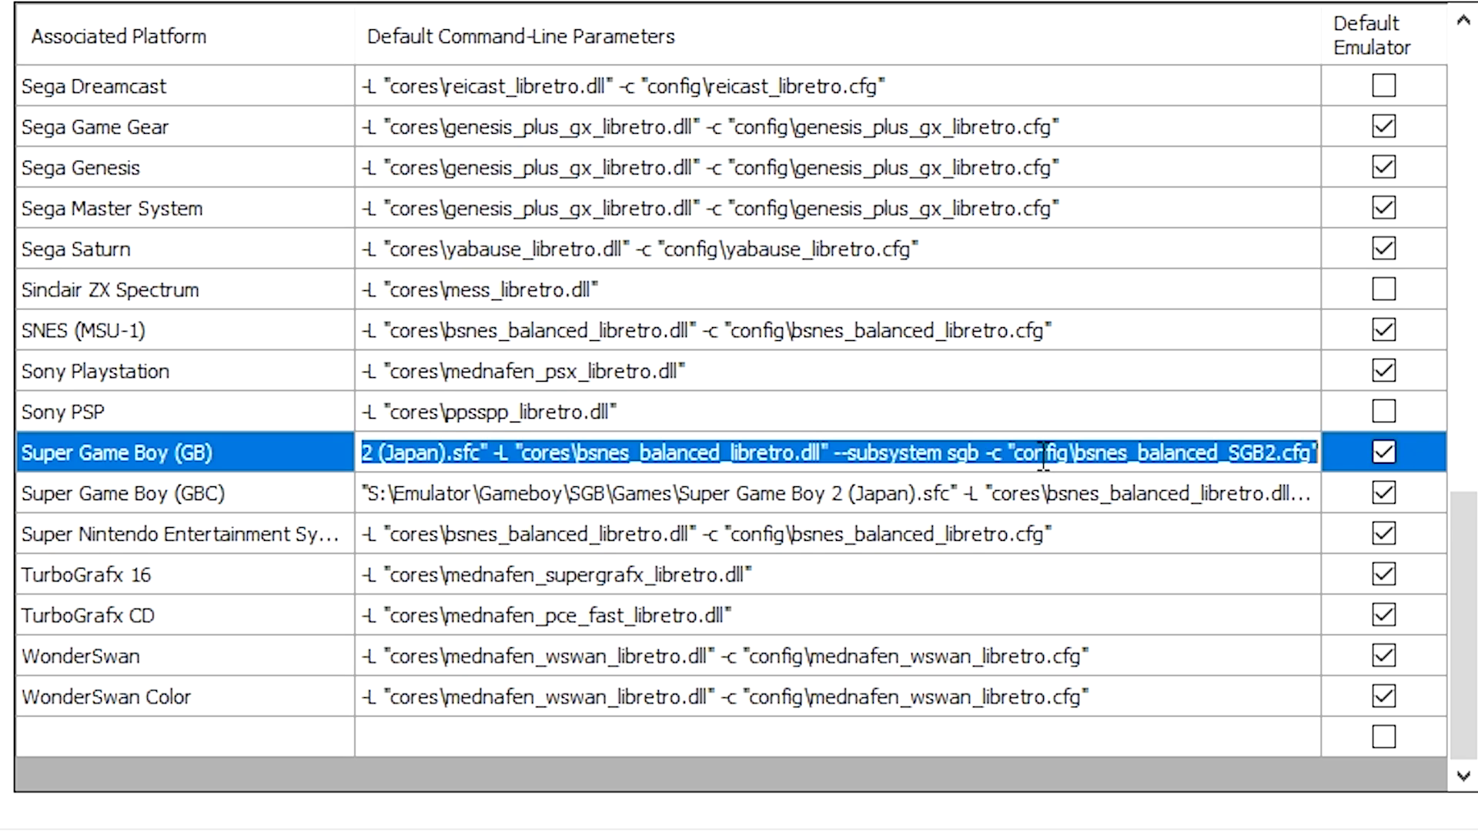
{"action": "left_click", "coordinate": [982, 454]}
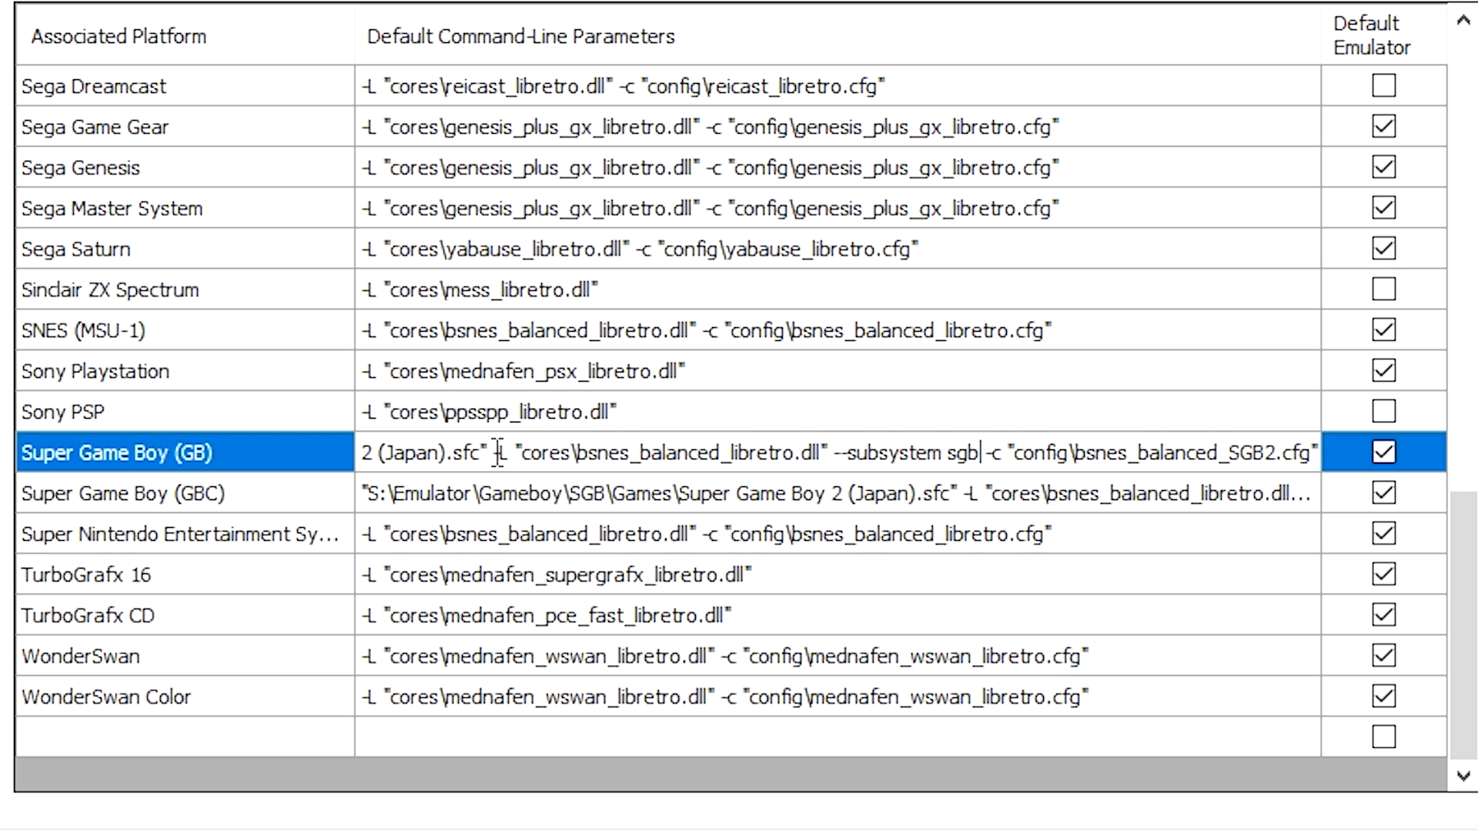
{"action": "left_click_drag", "start_coordinate": [488, 452], "coordinate": [838, 452]}
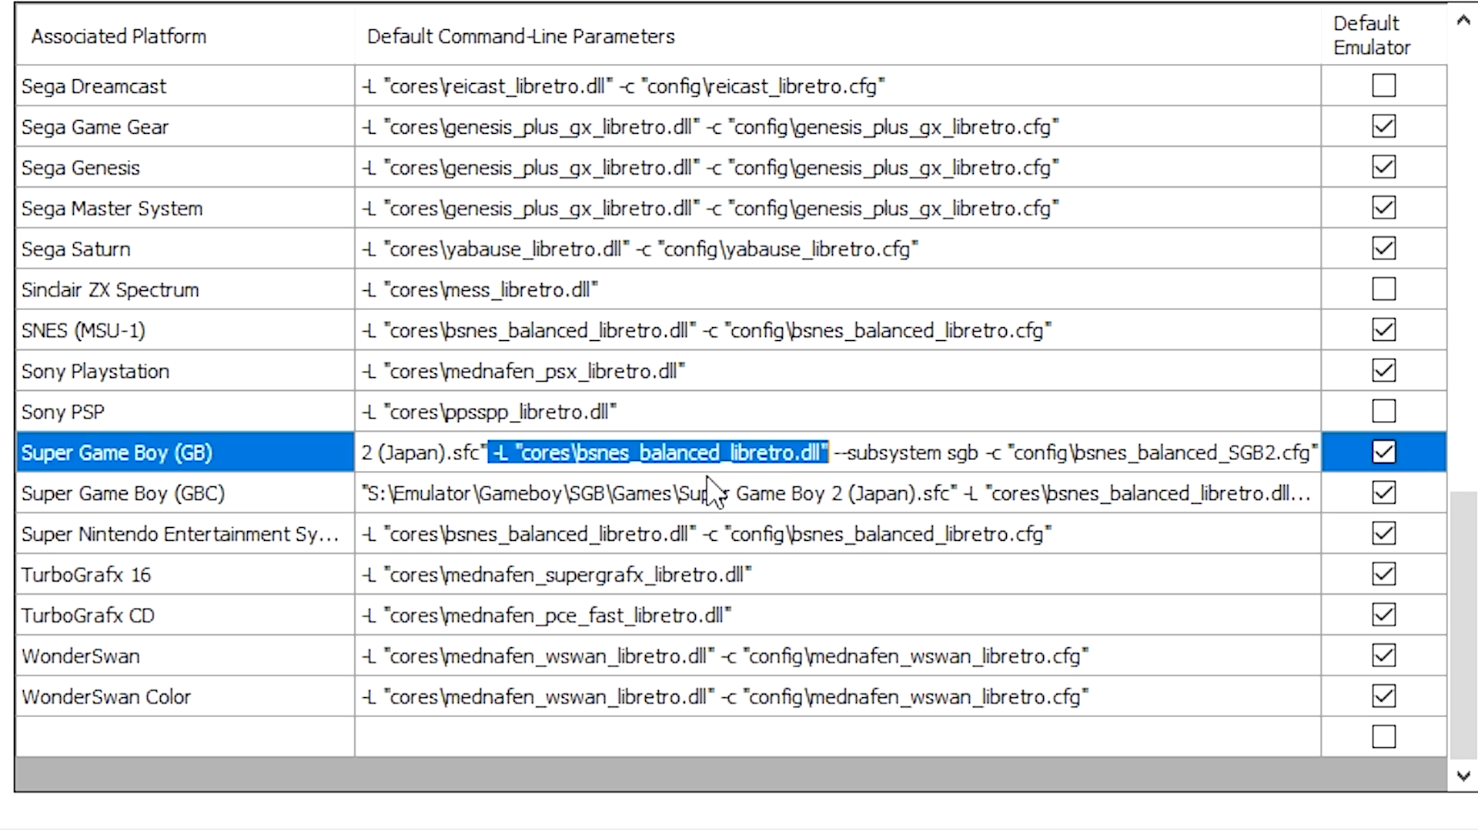
- Examine the quoted core path "cores\bsnes_balanced_libretro.dll" in the Super Game Boy (GB) command-line parameters
{"action": "left_click", "coordinate": [646, 454]}
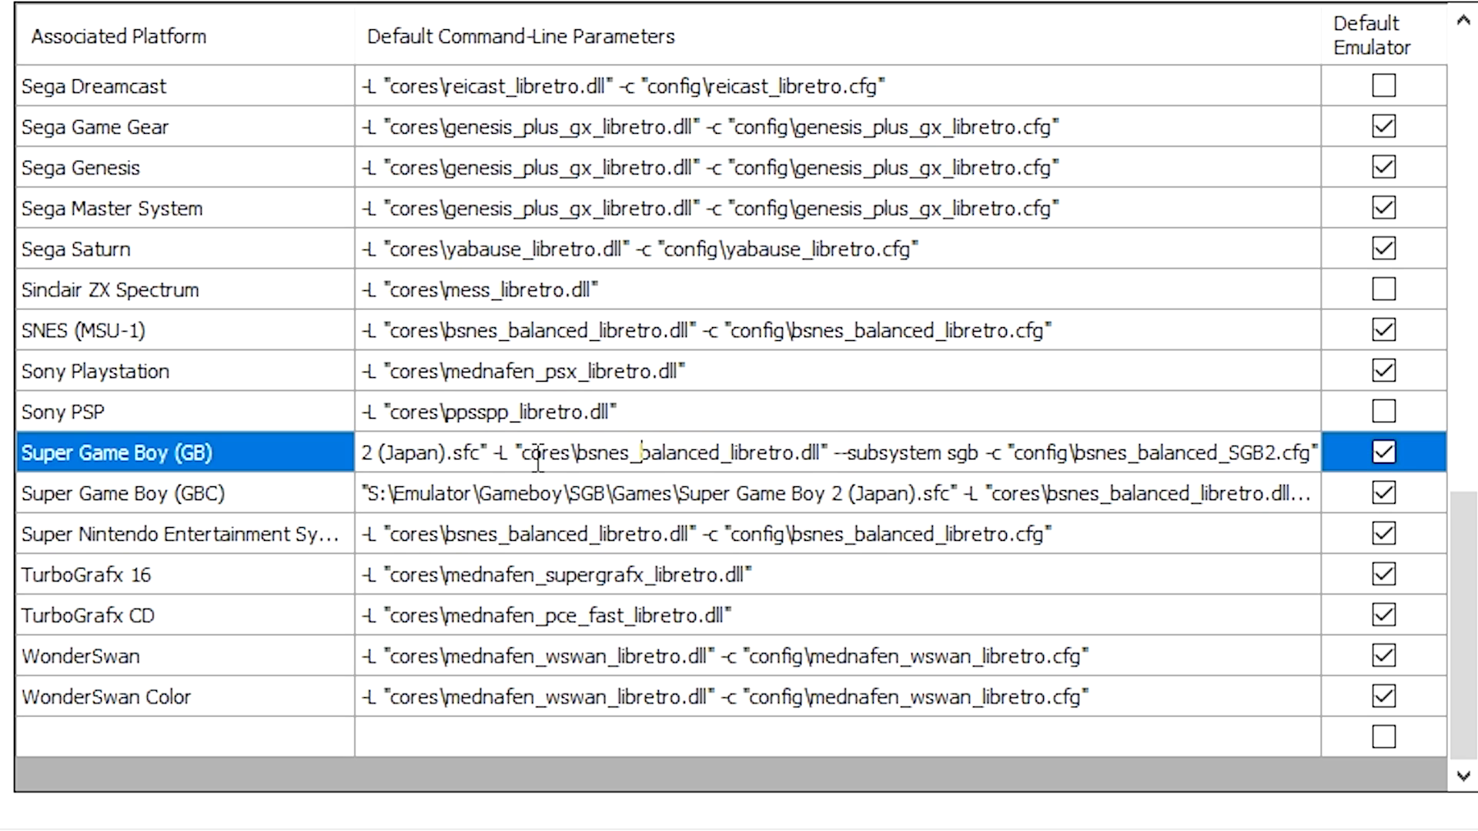
{"action": "left_click_drag", "start_coordinate": [518, 454], "coordinate": [829, 460]}
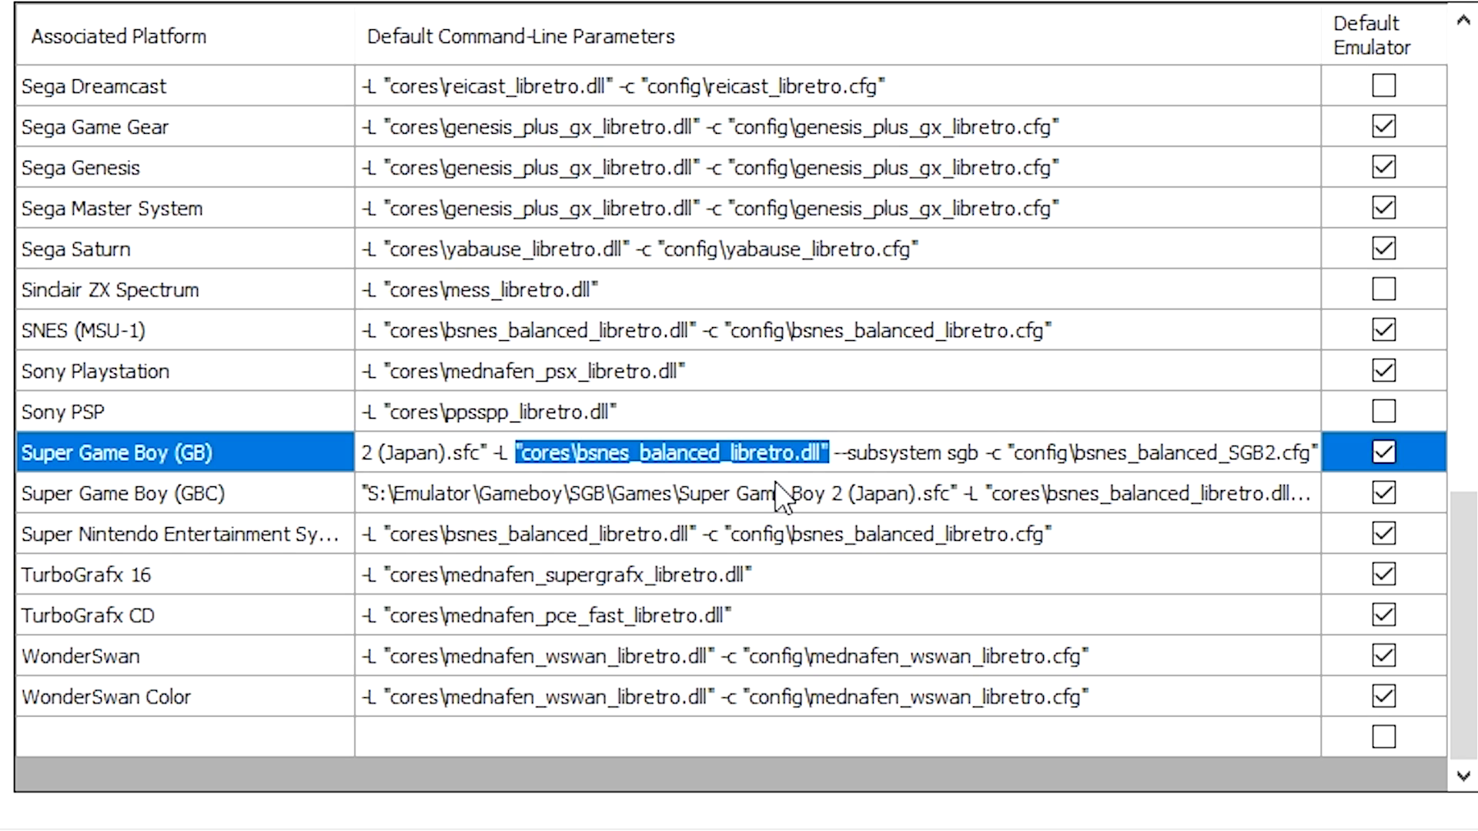
{"action": "left_click", "coordinate": [663, 460]}
{"action": "left_click_drag", "start_coordinate": [517, 456], "coordinate": [629, 454]}
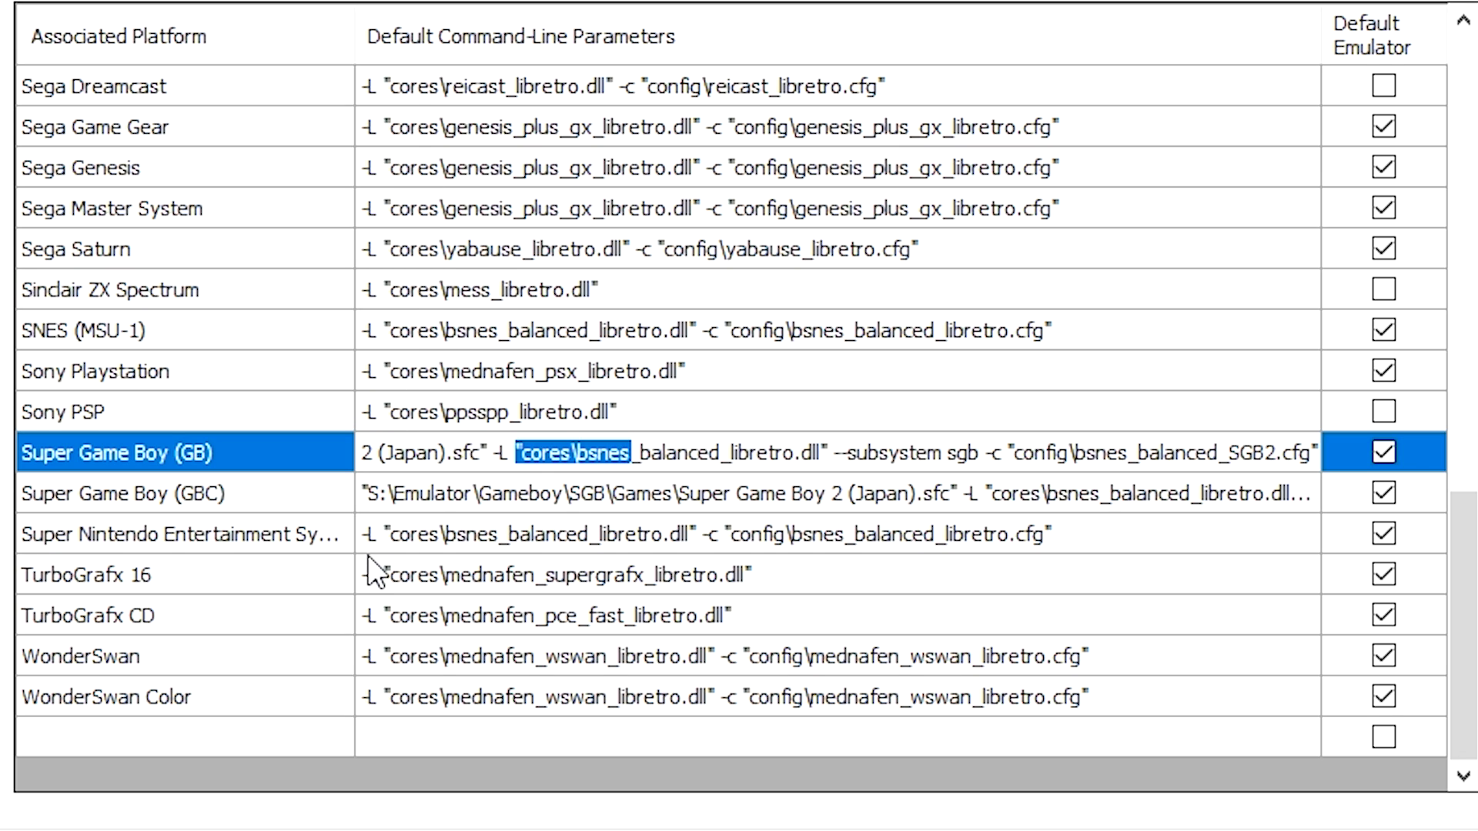
{"action": "left_click", "coordinate": [822, 454]}
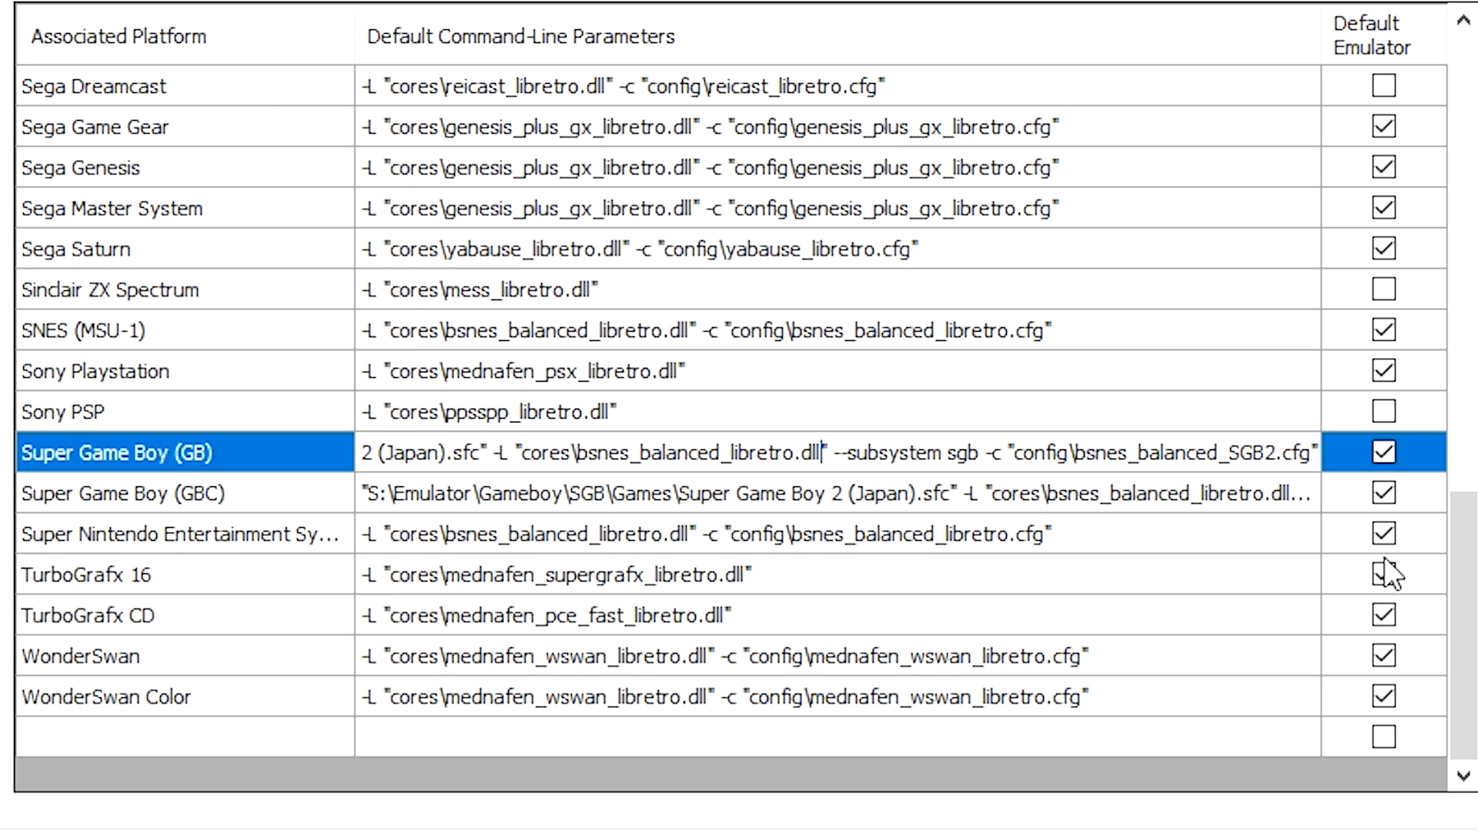
{"action": "key", "text": "Right"}
{"action": "key", "text": "Right"}
- Read the Super Game Boy (GB) parameters from the -L core argument onward, and highlight the -c "config\bsnes_balanced_SGB2.cfg" argument
{"action": "left_click", "coordinate": [488, 454]}
{"action": "key", "text": "Right"}
{"action": "key", "text": "Right"}
{"action": "key", "text": "Right"}
{"action": "key", "text": "Right"}
{"action": "key", "text": "Right"}
{"action": "key", "text": "Right"}
{"action": "key", "text": "Right"}
{"action": "key", "text": "Right"}
{"action": "key", "text": "Right"}
{"action": "key", "text": "Right"}
{"action": "key", "text": "Right"}
{"action": "key", "text": "Right"}
{"action": "key", "text": "Right"}
{"action": "key", "text": "Right"}
{"action": "key", "text": "Right"}
{"action": "key", "text": "Right"}
{"action": "key", "text": "Right"}
{"action": "key", "text": "Right"}
{"action": "key", "text": "Right"}
{"action": "key", "text": "Right"}
{"action": "key", "text": "Right"}
{"action": "key", "text": "Right"}
{"action": "key", "text": "Right"}
{"action": "key", "text": "Right"}
{"action": "key", "text": "Right"}
{"action": "key", "text": "Right"}
{"action": "key", "text": "Right"}
{"action": "key", "text": "Right"}
{"action": "key", "text": "Right"}
{"action": "key", "text": "Right"}
{"action": "key", "text": "Right"}
{"action": "key", "text": "Right"}
{"action": "key", "text": "Right"}
{"action": "key", "text": "Right"}
{"action": "key", "text": "Right"}
{"action": "key", "text": "Right"}
{"action": "key", "text": "Right"}
{"action": "key", "text": "Right"}
{"action": "key", "text": "Right"}
{"action": "key", "text": "Right"}
{"action": "key", "text": "Right"}
{"action": "key", "text": "Right"}
{"action": "key", "text": "Right"}
{"action": "key", "text": "Right"}
{"action": "key", "text": "Right"}
{"action": "left_click", "coordinate": [964, 448]}
{"action": "left_click_drag", "start_coordinate": [979, 450], "coordinate": [1369, 497]}
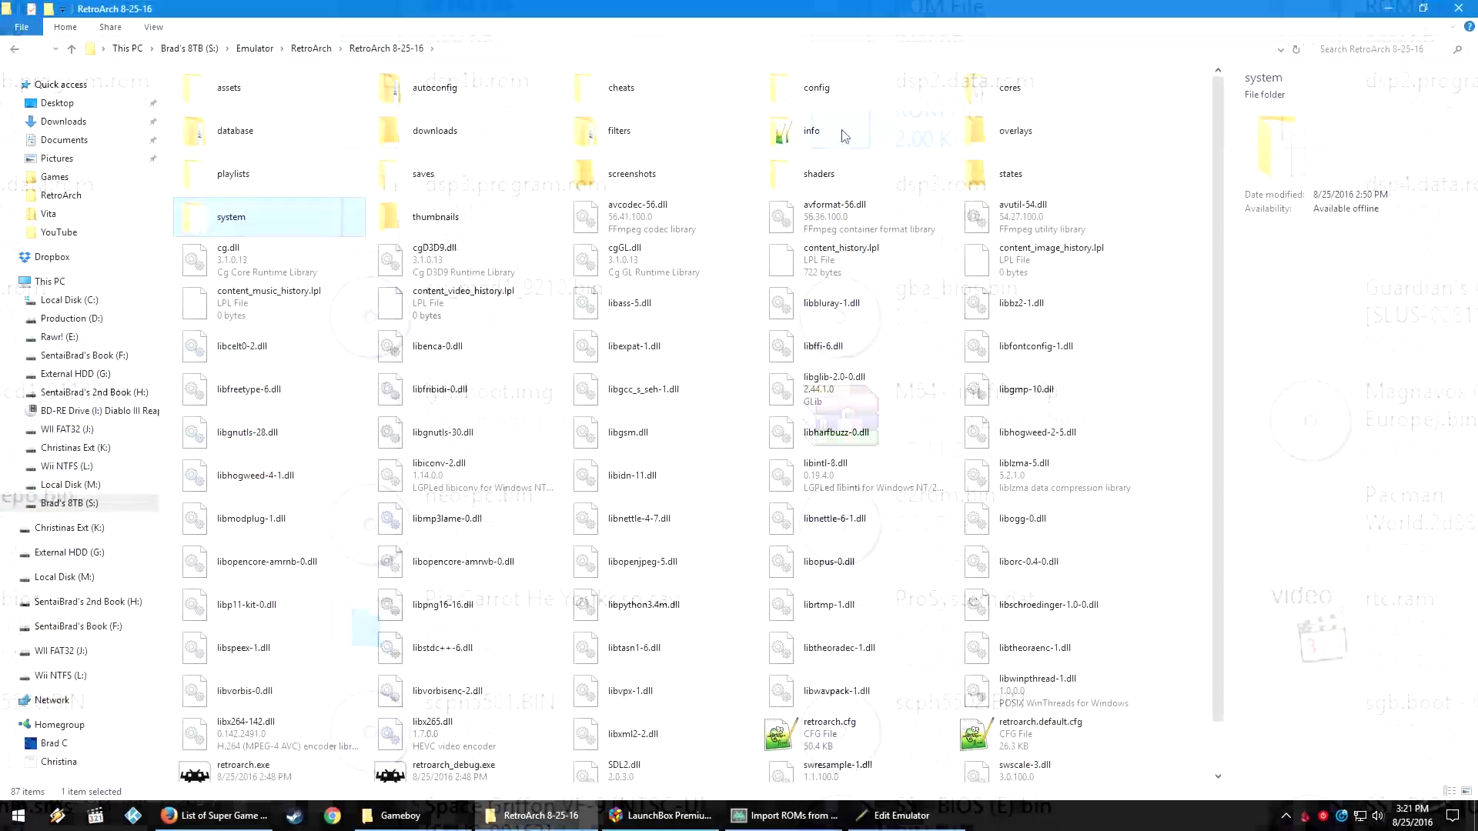
- Open the config folder of RetroArch 8-25-16 in File Explorer and display its files as tiles
{"action": "left_click", "coordinate": [860, 104]}
{"action": "double_click", "coordinate": [860, 104]}
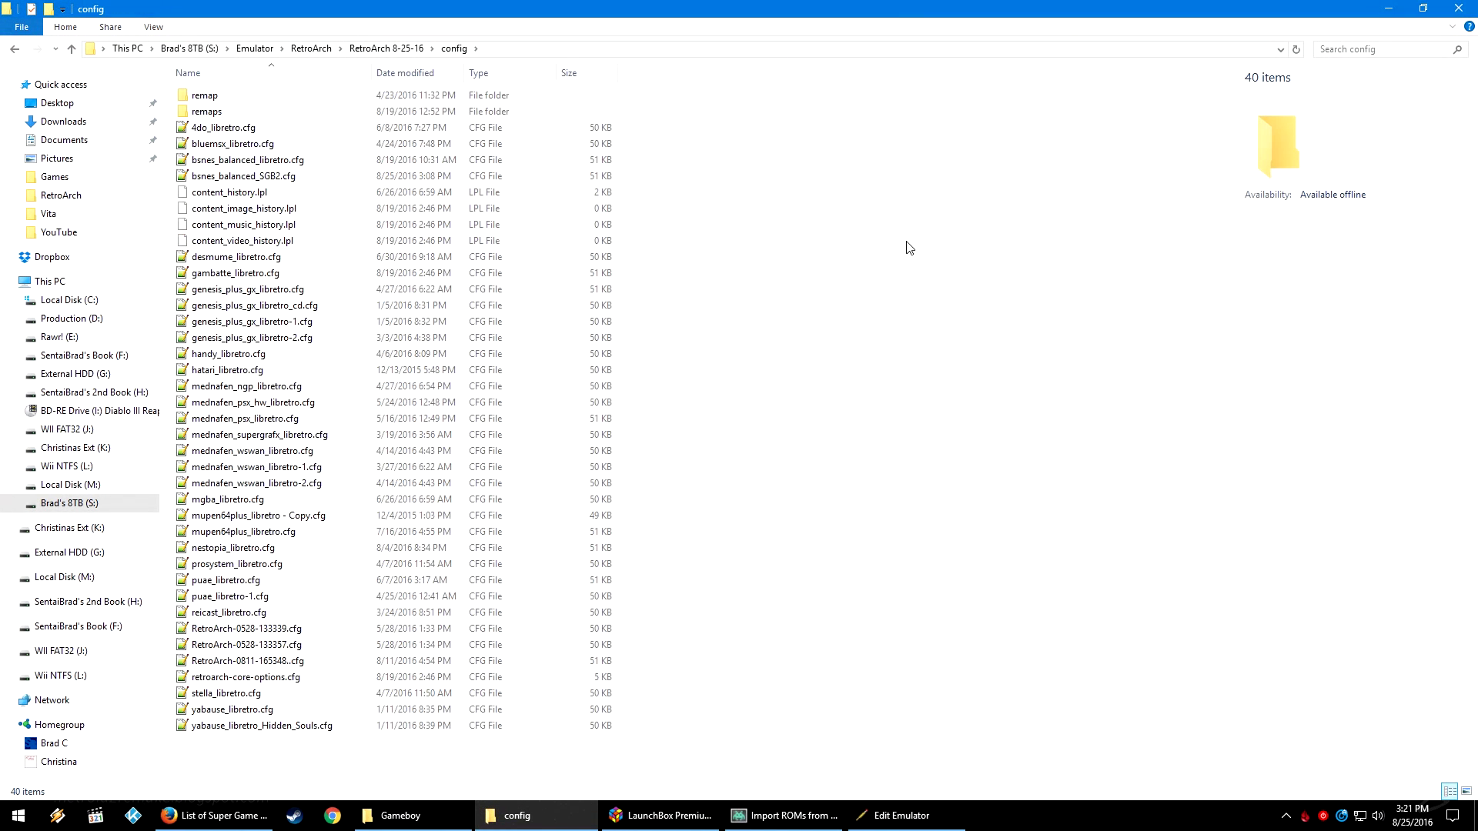
{"action": "scroll", "coordinate": [906, 248], "scroll_direction": "down", "scroll_amount": 1}
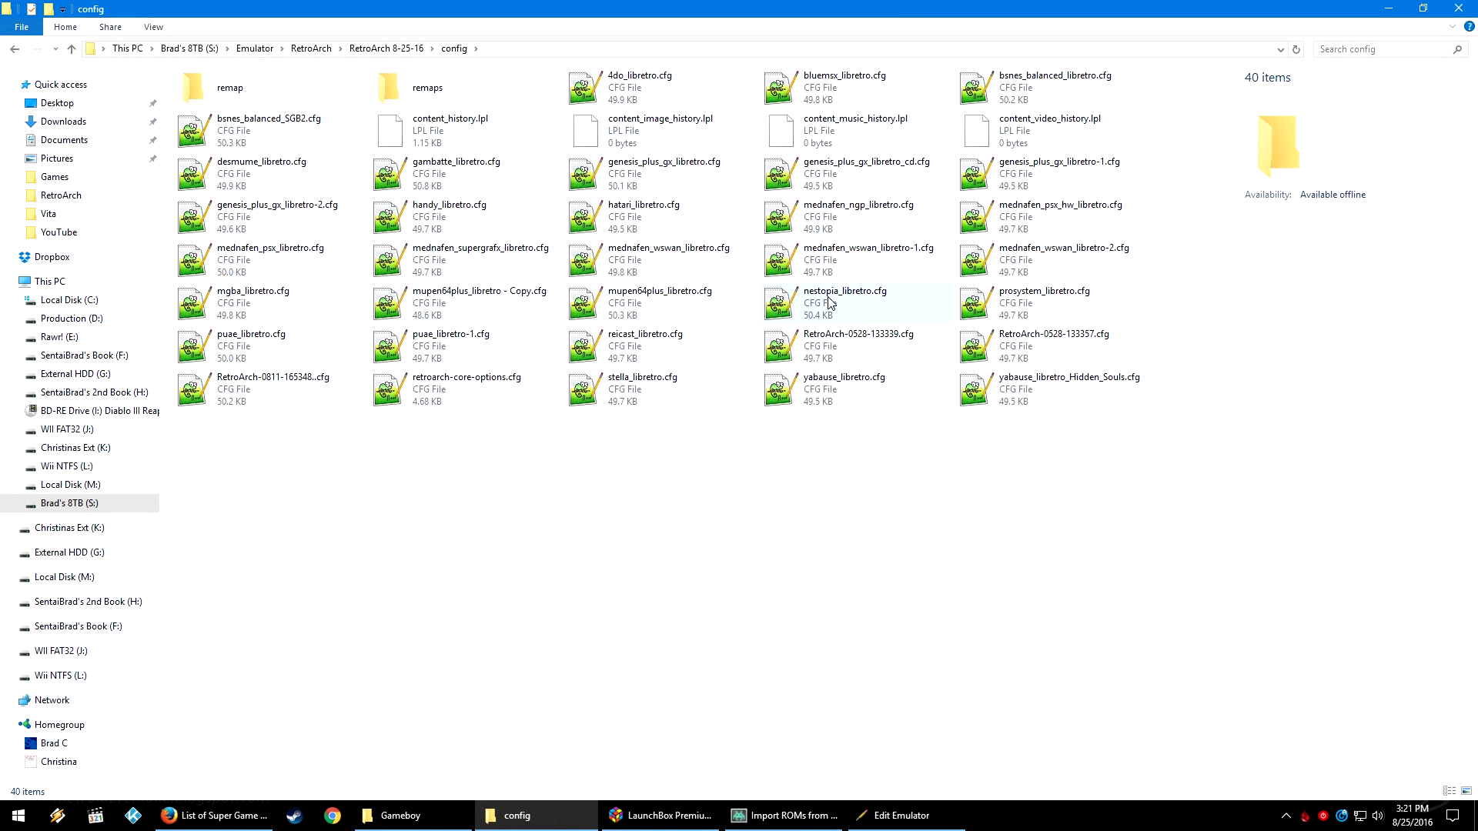
- Duplicate bsnes_balanced_libretro.cfg in the config folder, start renaming the copy, and delete it
{"action": "left_click", "coordinate": [1012, 101]}
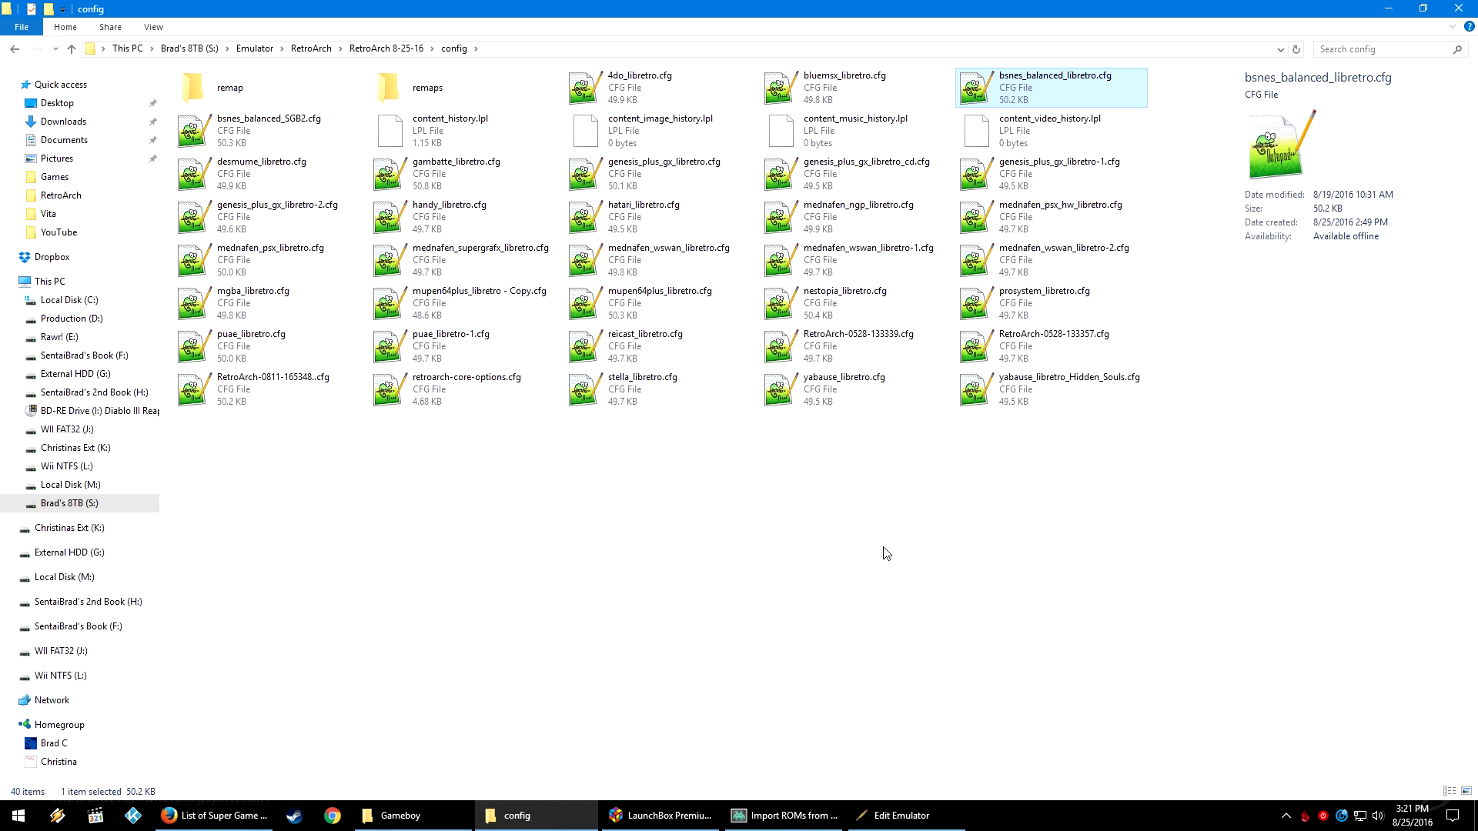
{"action": "key", "text": "ctrl+c"}
{"action": "key", "text": "ctrl+v"}
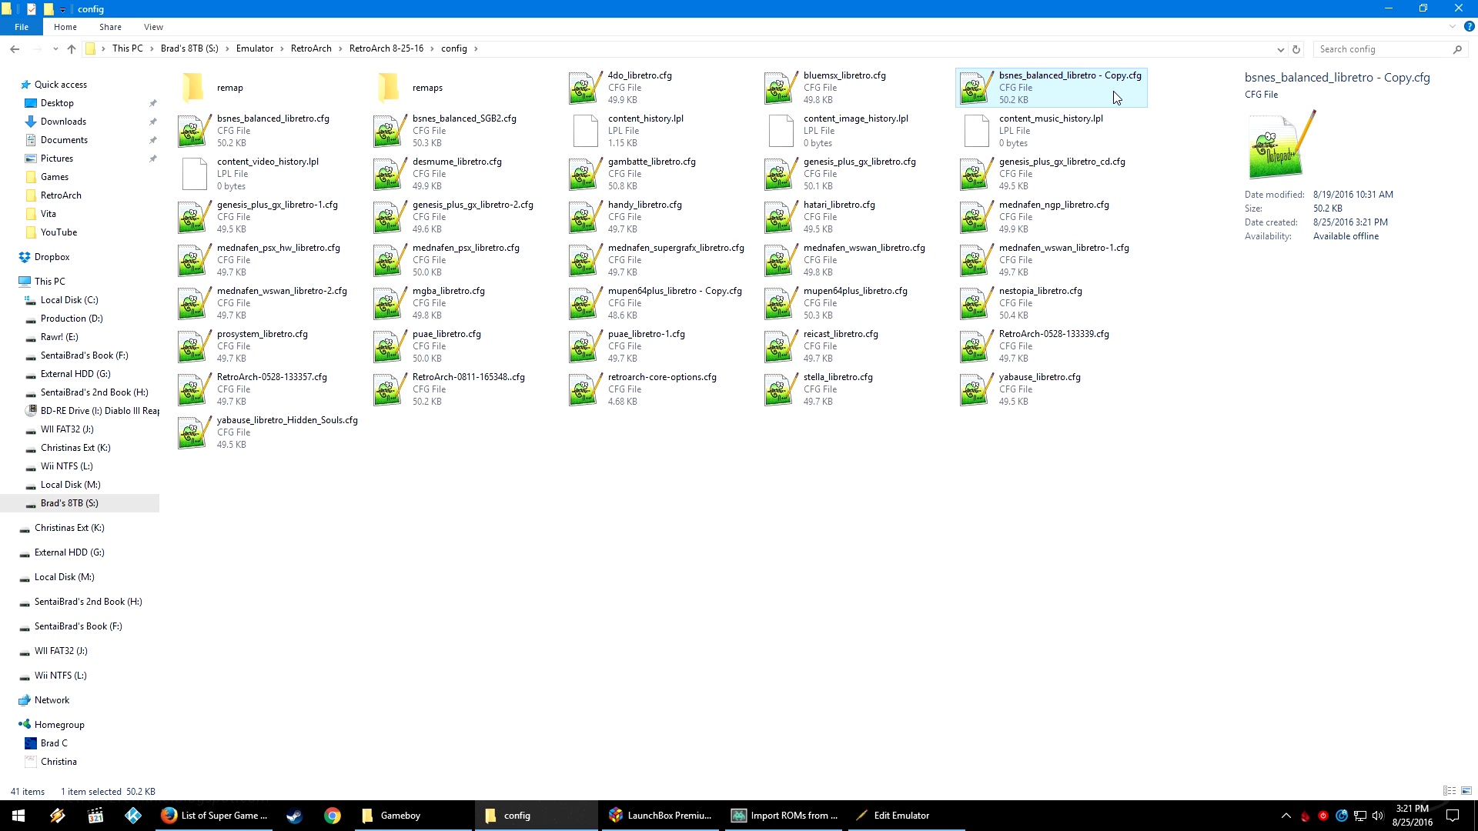
{"action": "key", "text": "F2"}
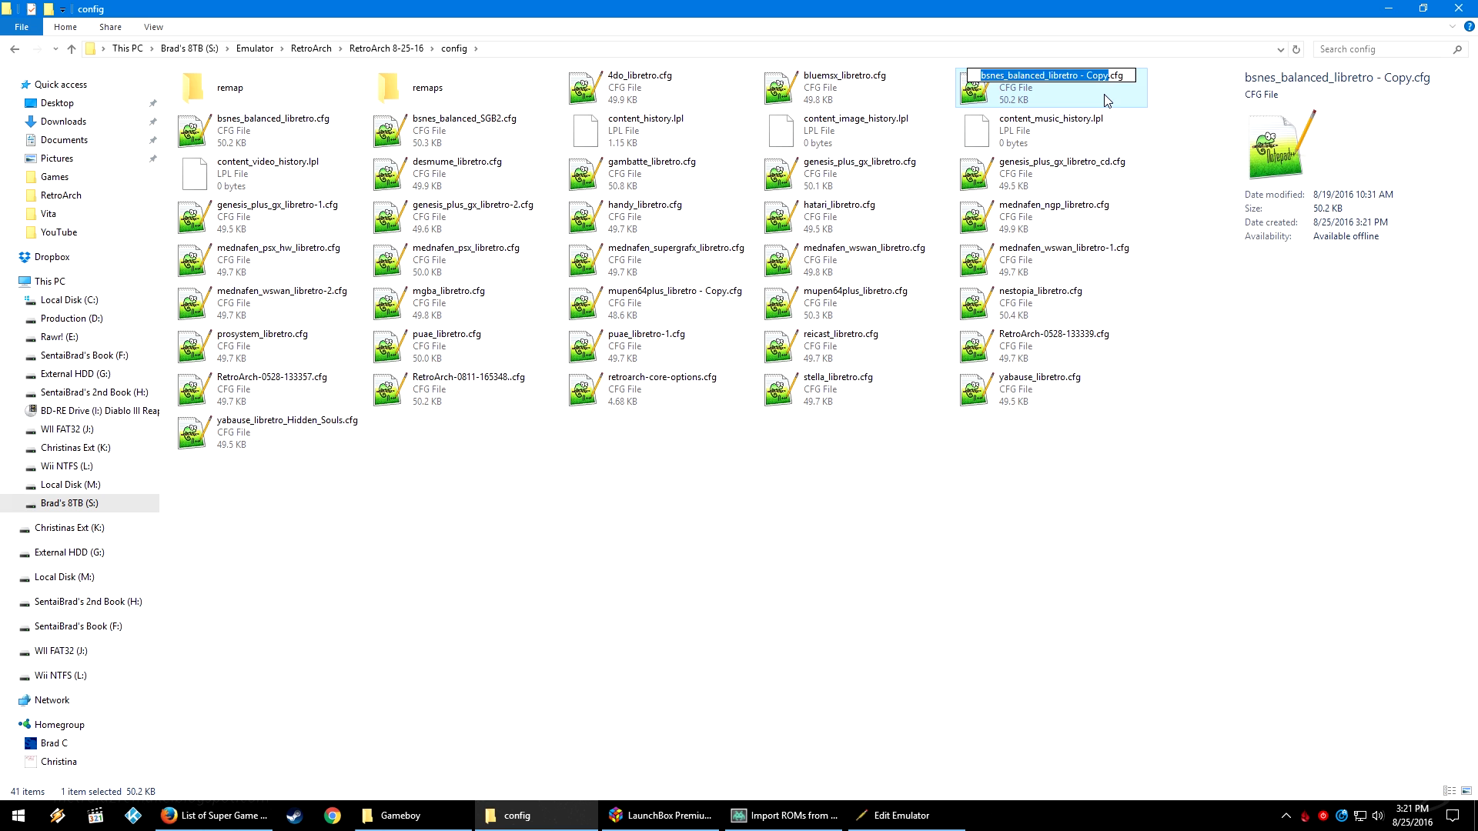
{"action": "key", "text": "Escape"}
{"action": "key", "text": "Delete"}
- Locate bsnes_balanced_SGB2.cfg in the config folder, and highlight the matching -c argument in LaunchBox's Super Game Boy (GB) parameters
{"action": "left_click", "coordinate": [246, 136]}
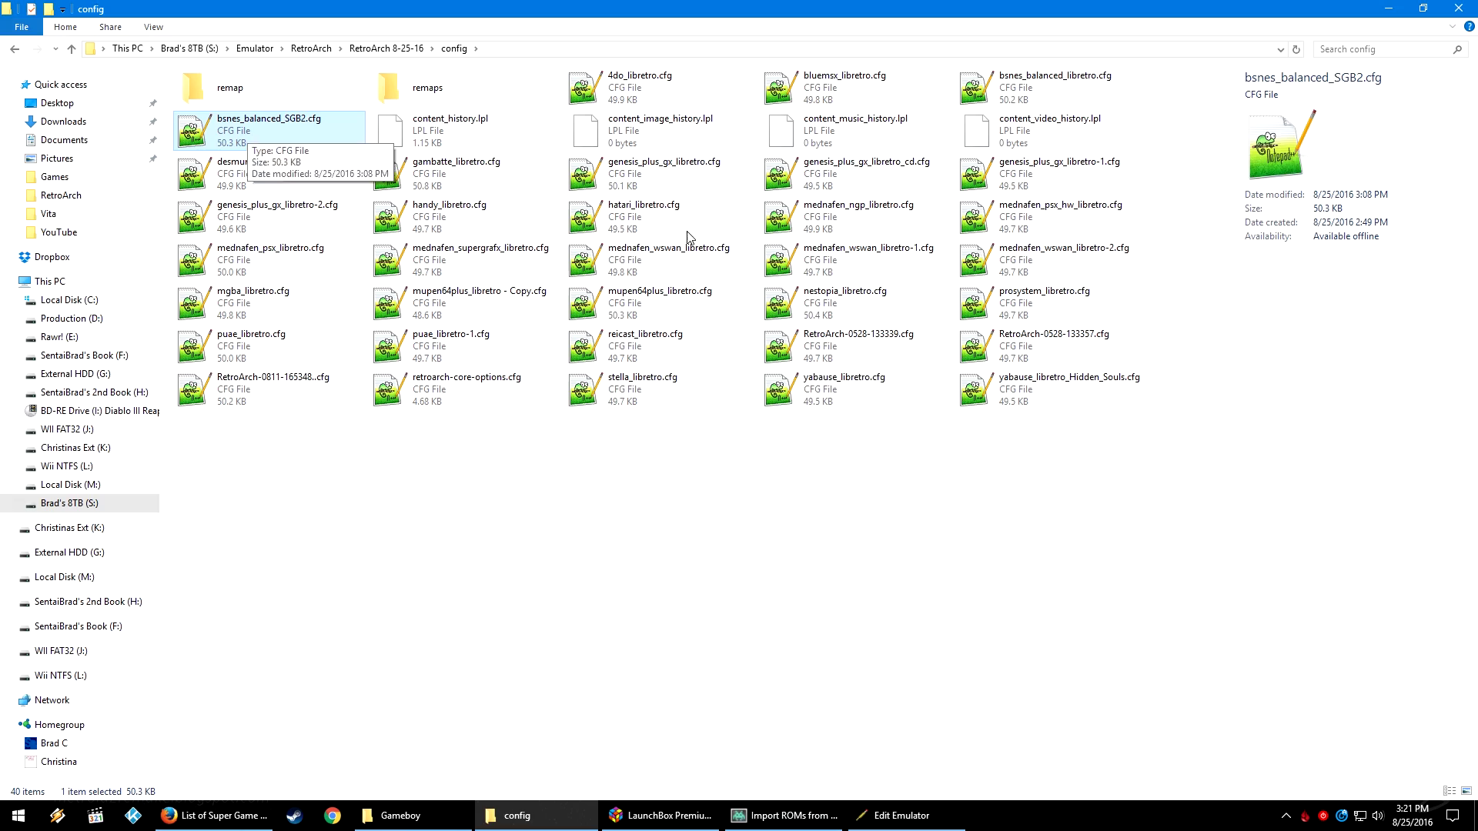
{"action": "left_click", "coordinate": [852, 808]}
{"action": "left_click_drag", "start_coordinate": [1316, 452], "coordinate": [1362, 481]}
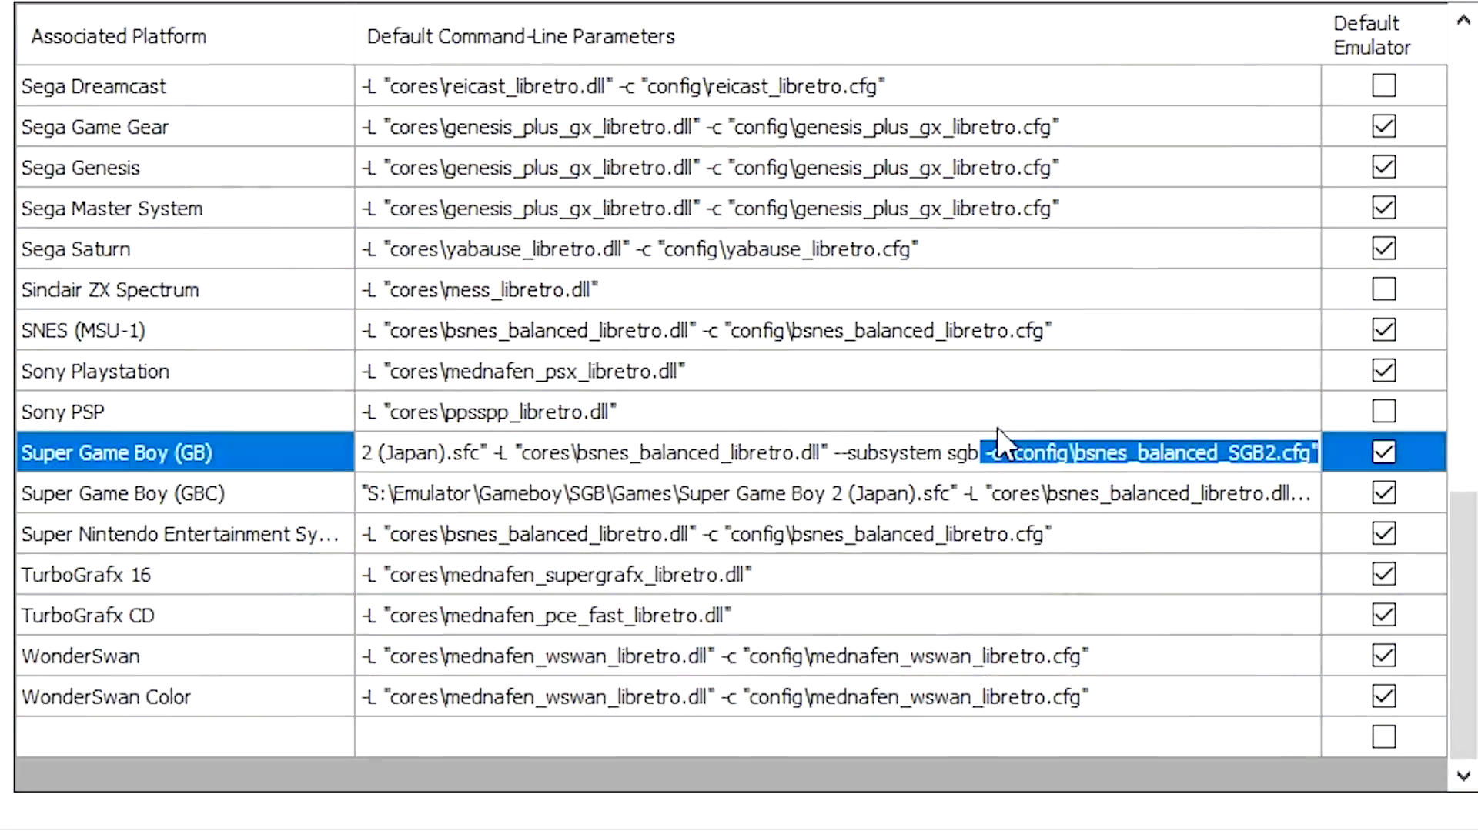
{"action": "left_click", "coordinate": [988, 454]}
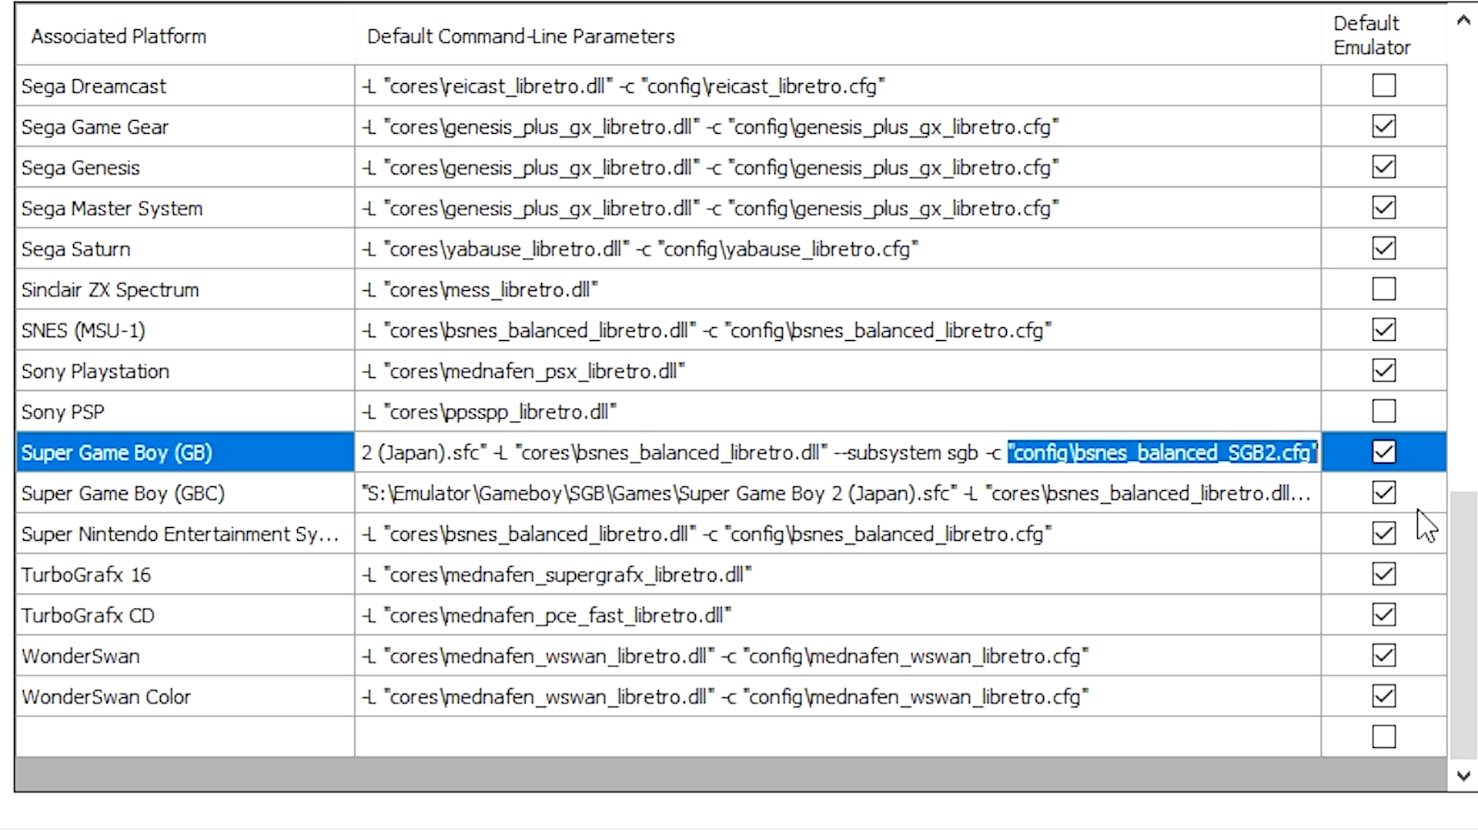
{"action": "left_click", "coordinate": [989, 456]}
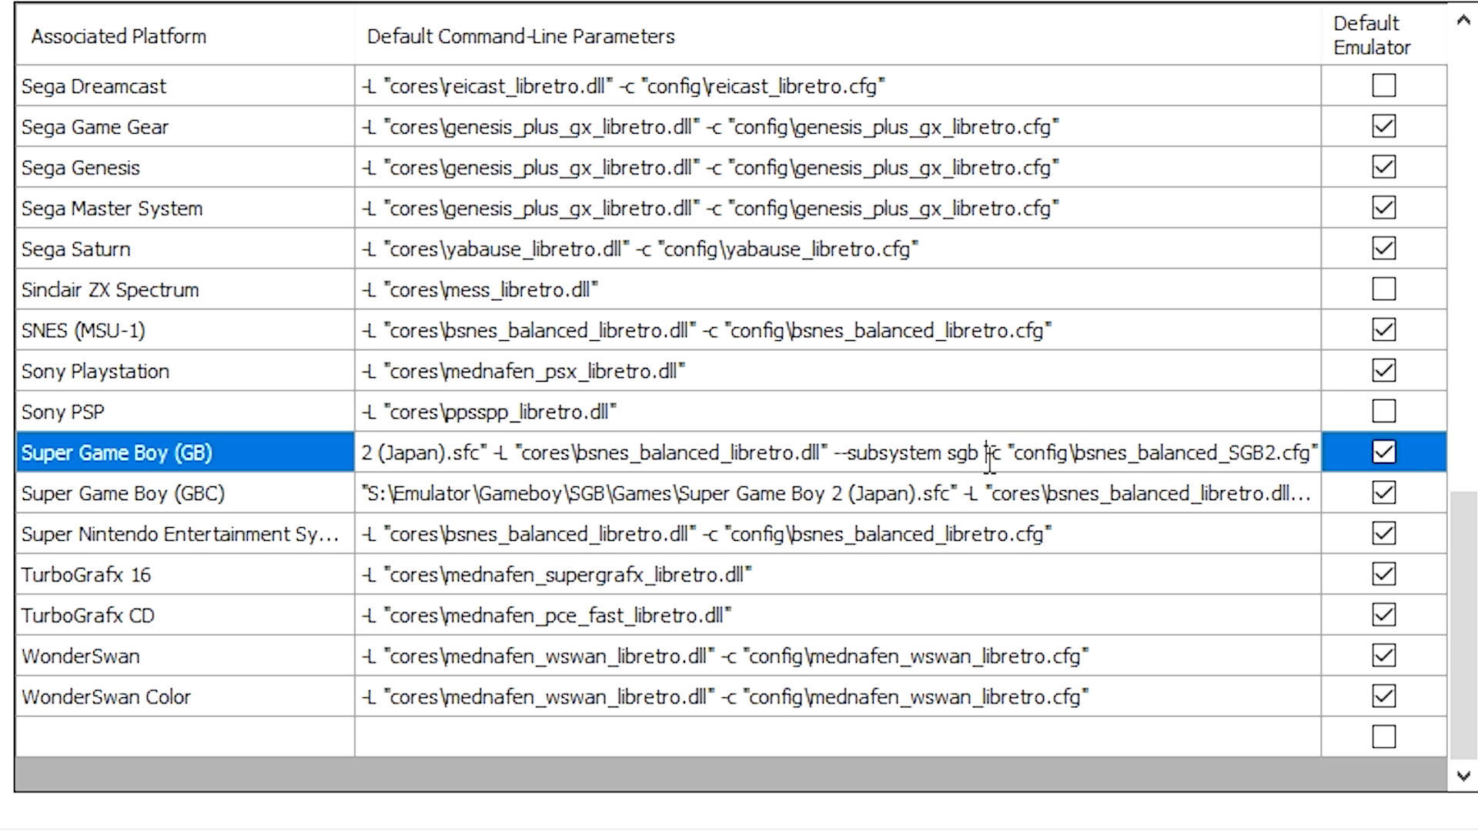
{"action": "left_click_drag", "start_coordinate": [988, 454], "coordinate": [1339, 456]}
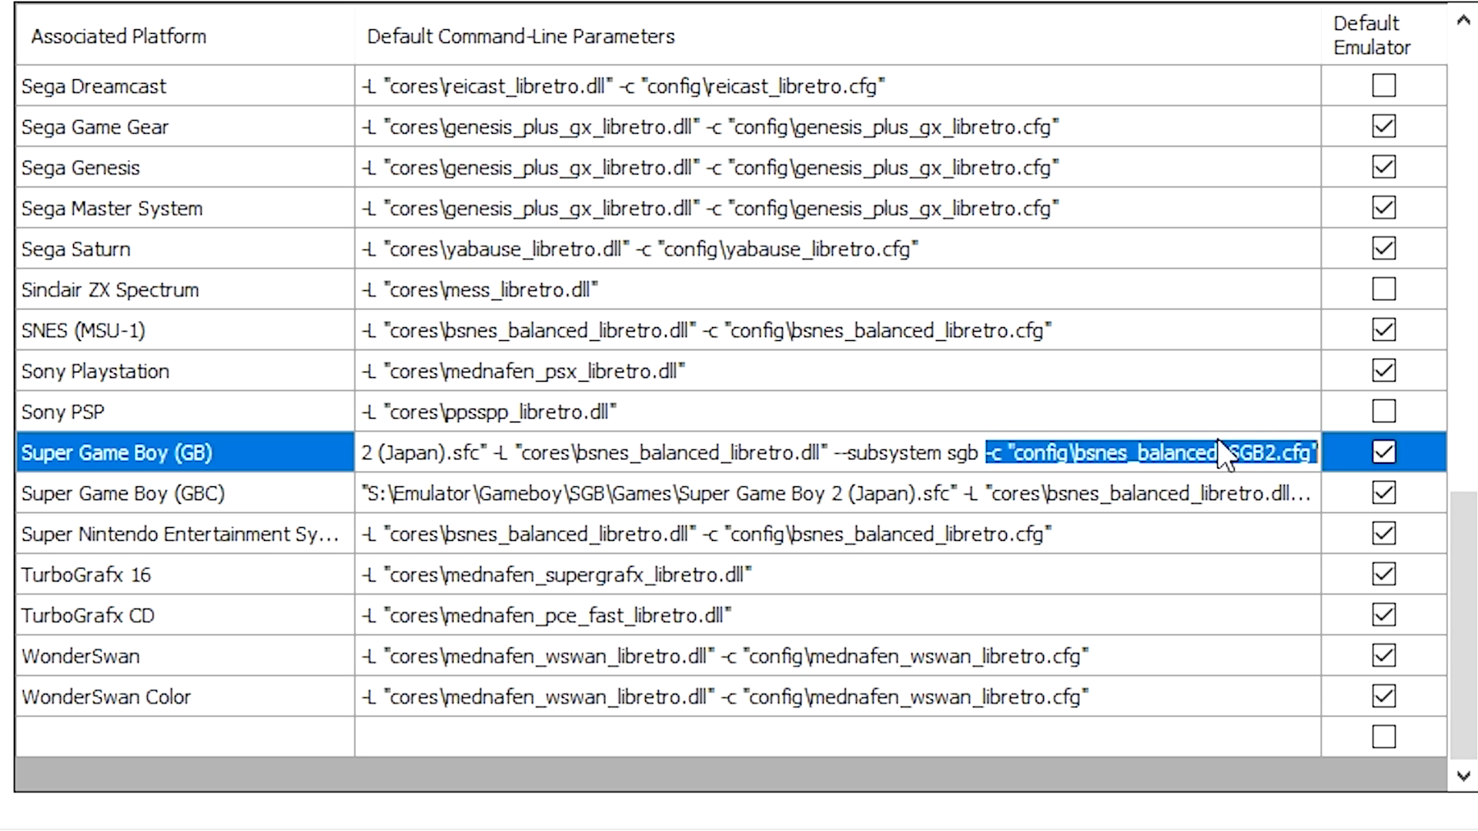
{"action": "left_click", "coordinate": [1008, 453]}
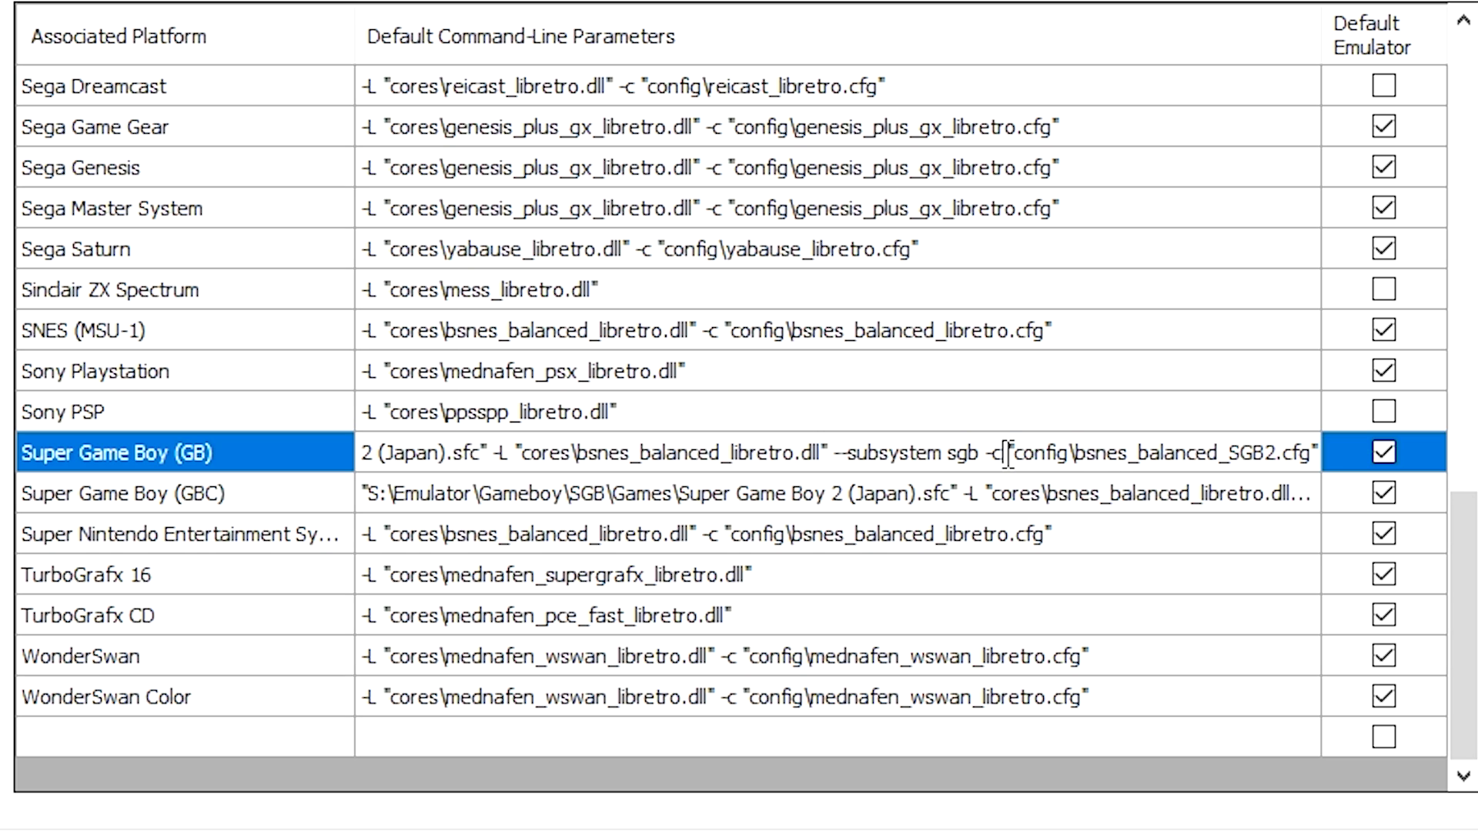
{"action": "left_click_drag", "start_coordinate": [986, 453], "coordinate": [1318, 452]}
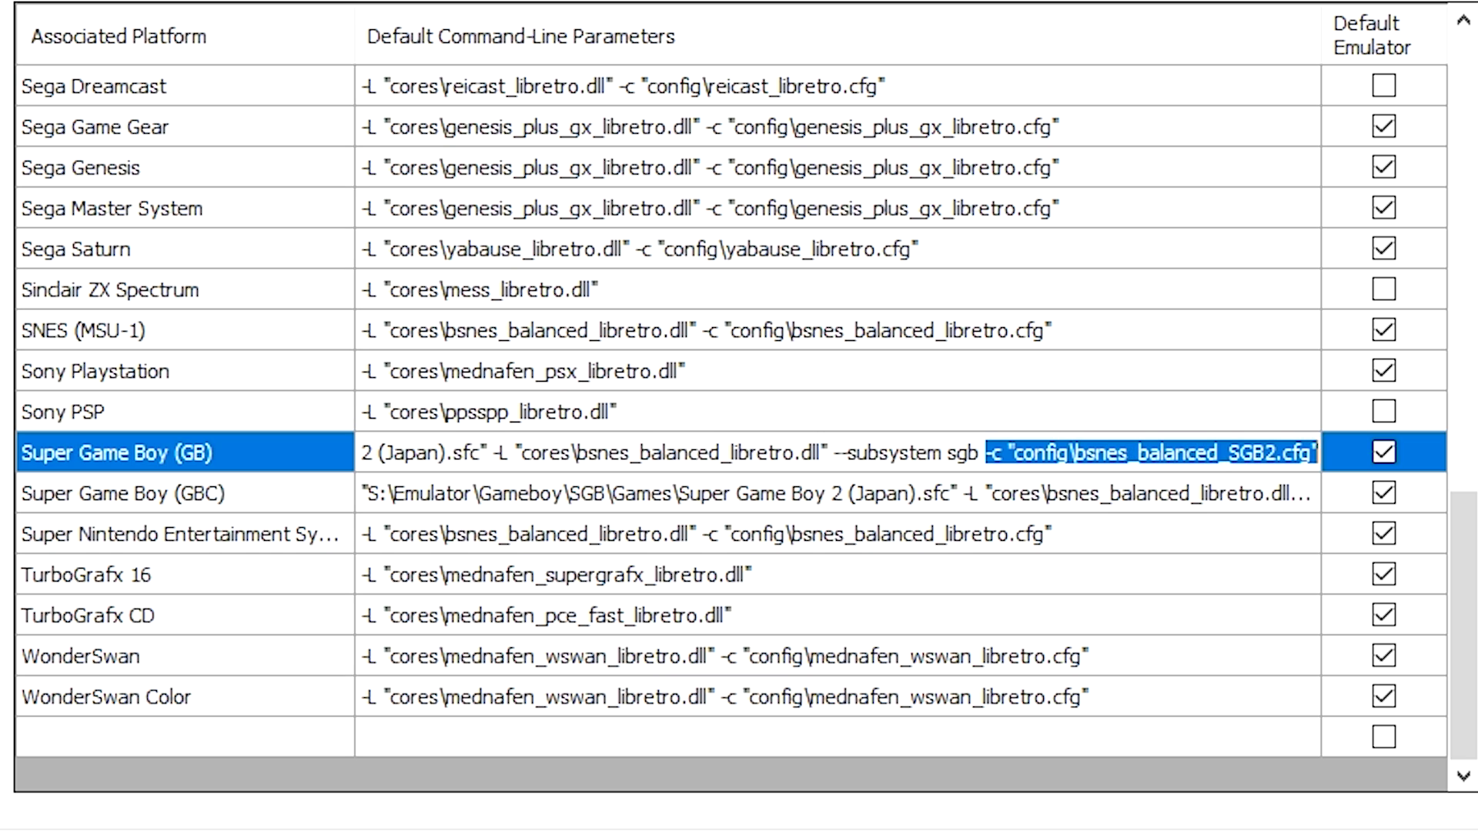
- Delete the highlighted -c config argument from the Super Game Boy (GB) parameters, and discard the emulator edits
{"action": "key", "text": "BackSpace"}
{"action": "key", "text": "BackSpace"}
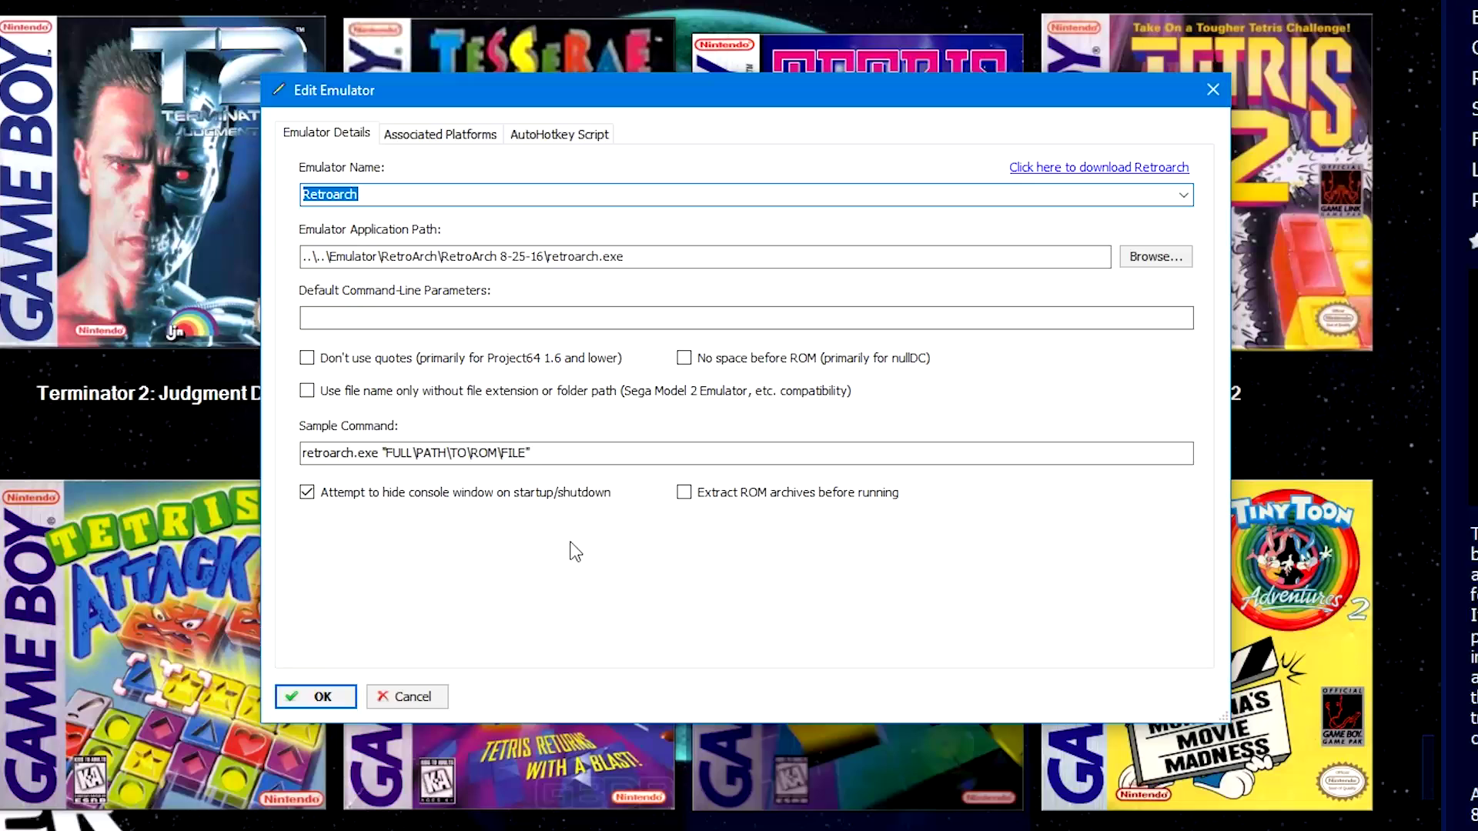
{"action": "left_click", "coordinate": [379, 695]}
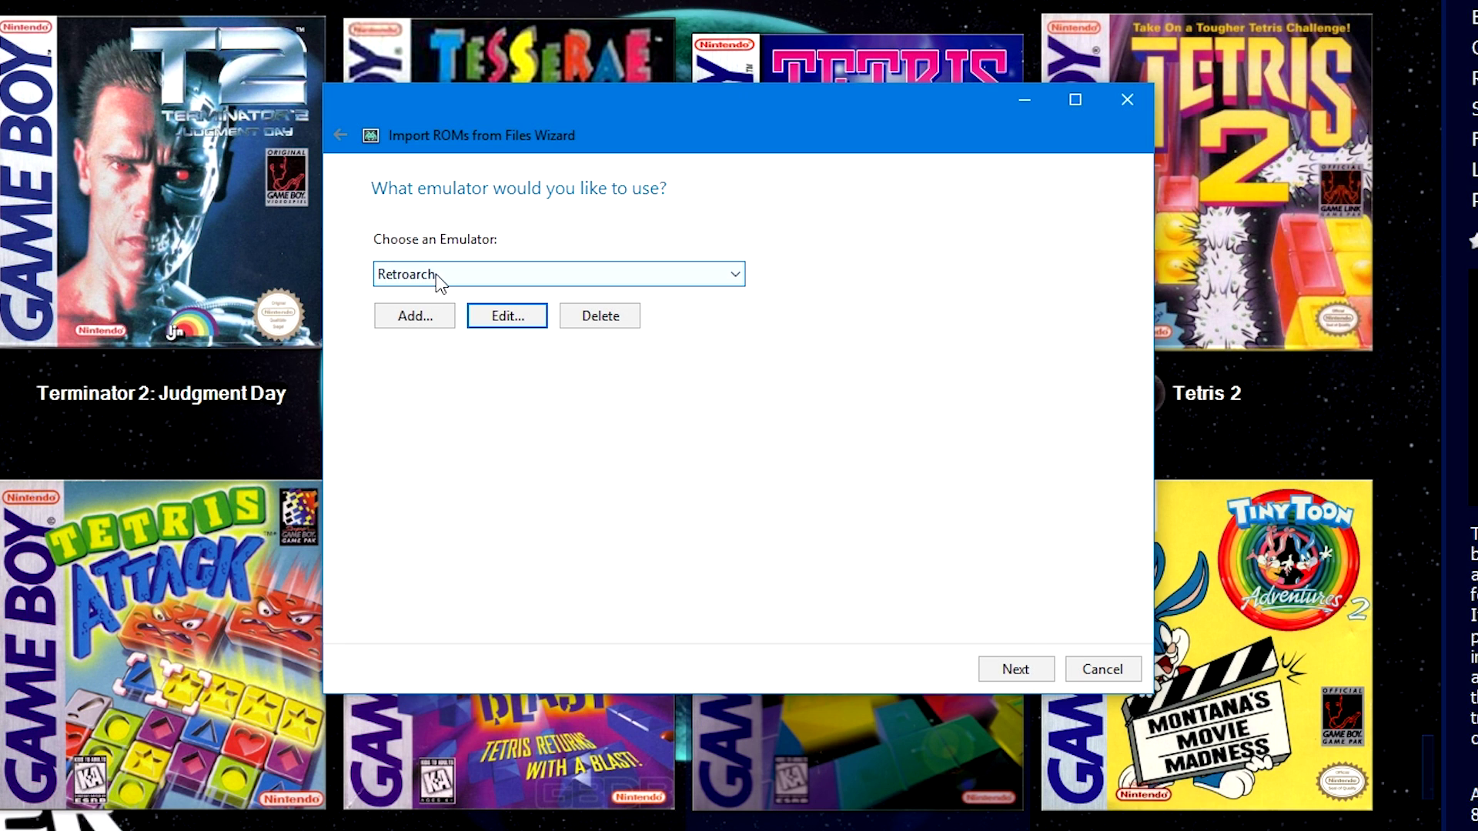
- Continue the import with Retroarch as the emulator and use the ROM files in their current location
{"action": "left_click", "coordinate": [1015, 676]}
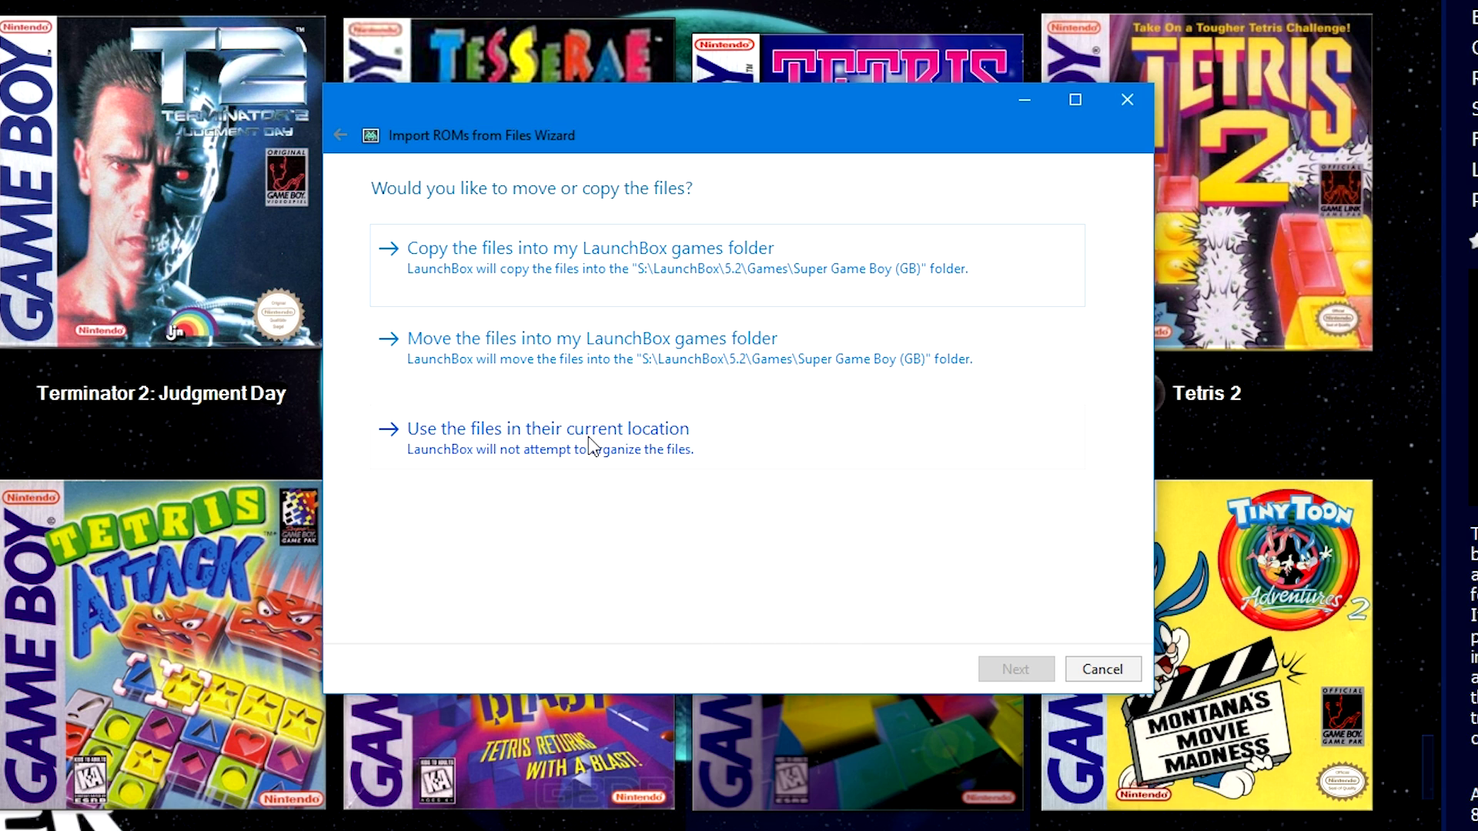
{"action": "left_click", "coordinate": [588, 437]}
{"action": "left_click", "coordinate": [1009, 668]}
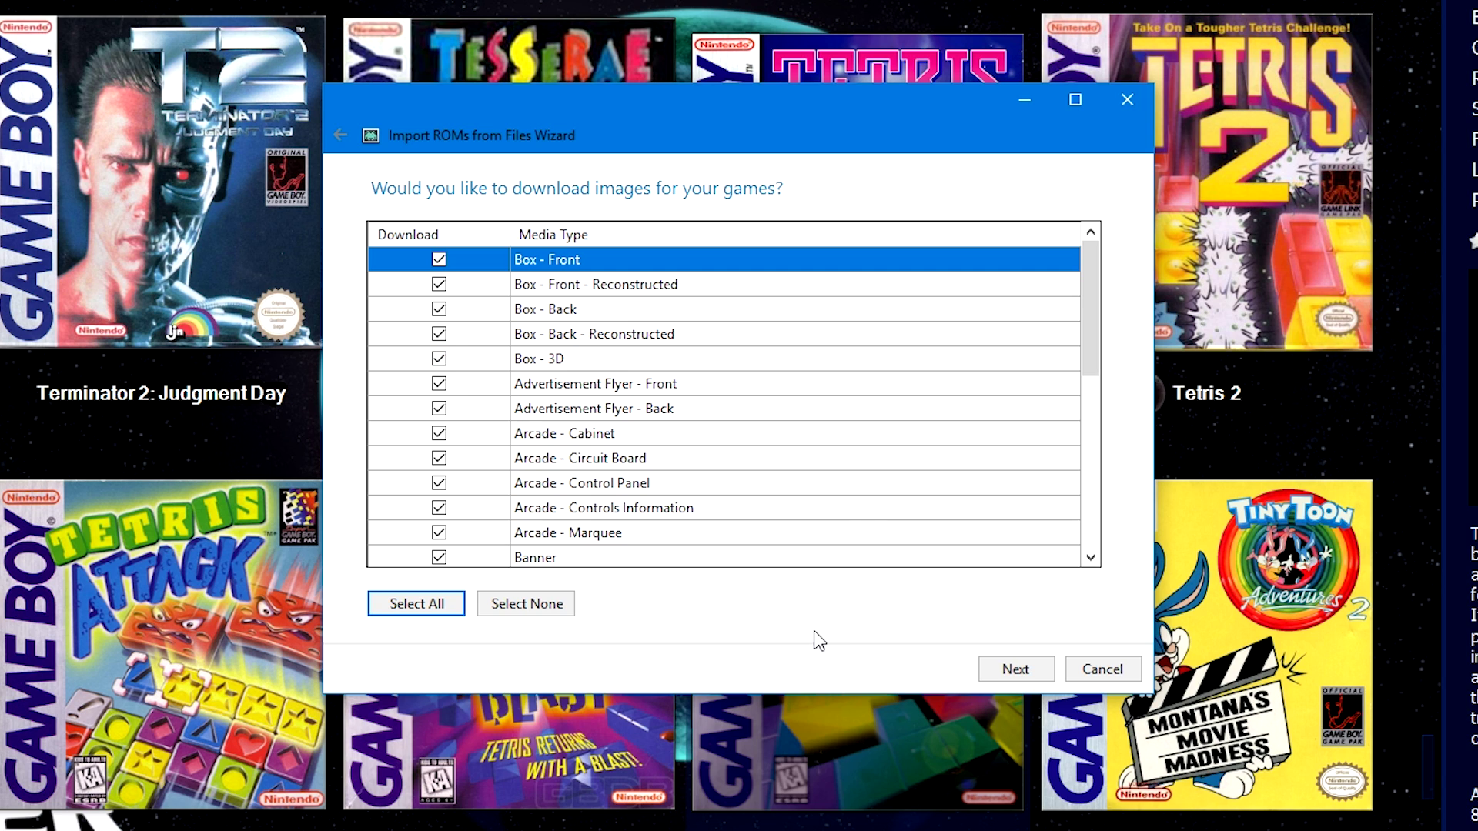
- Accept downloading all image types and all EmuMovies media types for the imported games
{"action": "scroll", "coordinate": [875, 552], "scroll_direction": "down", "scroll_amount": 6}
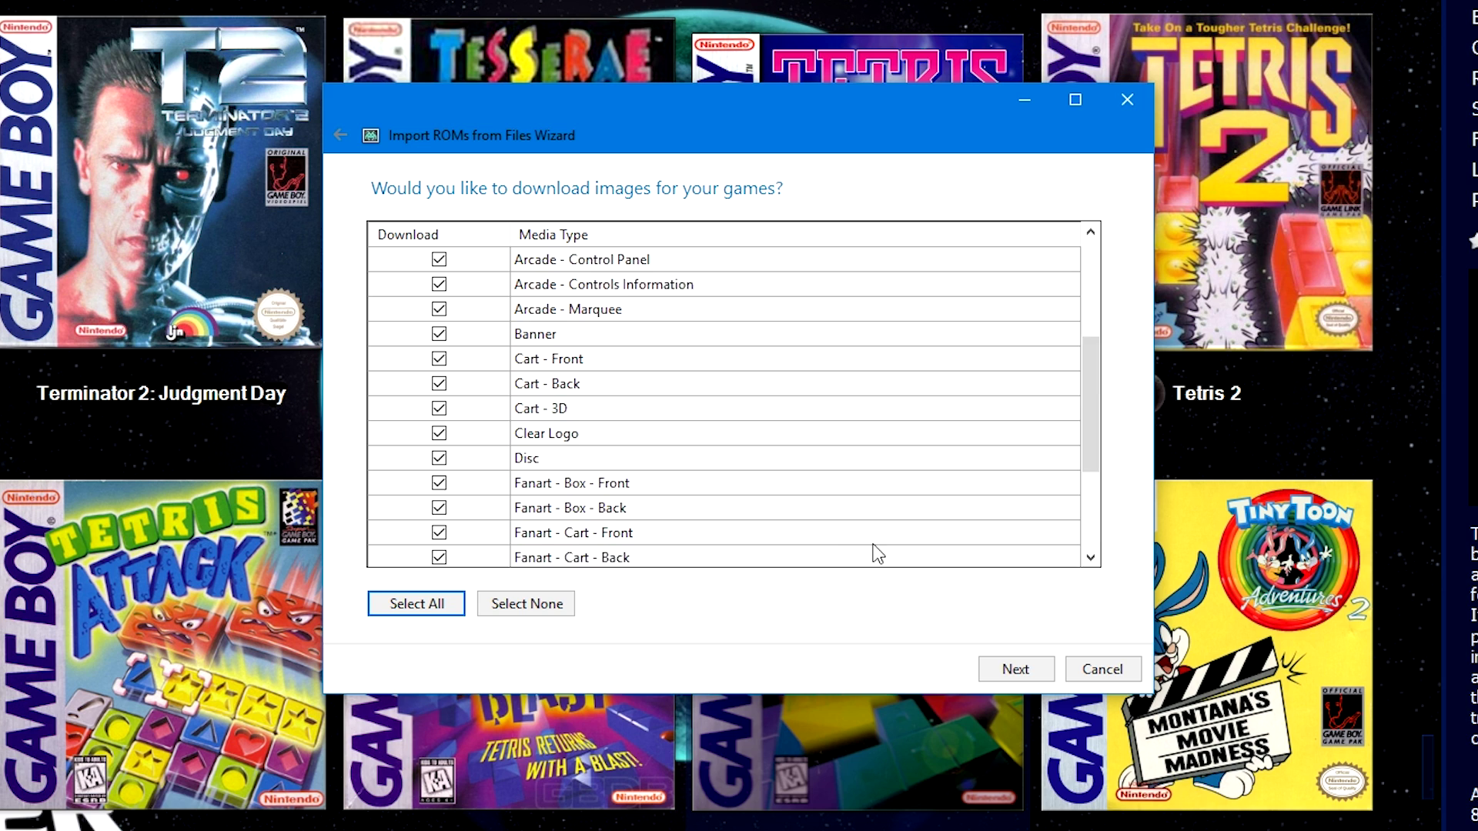
{"action": "left_click", "coordinate": [1028, 672]}
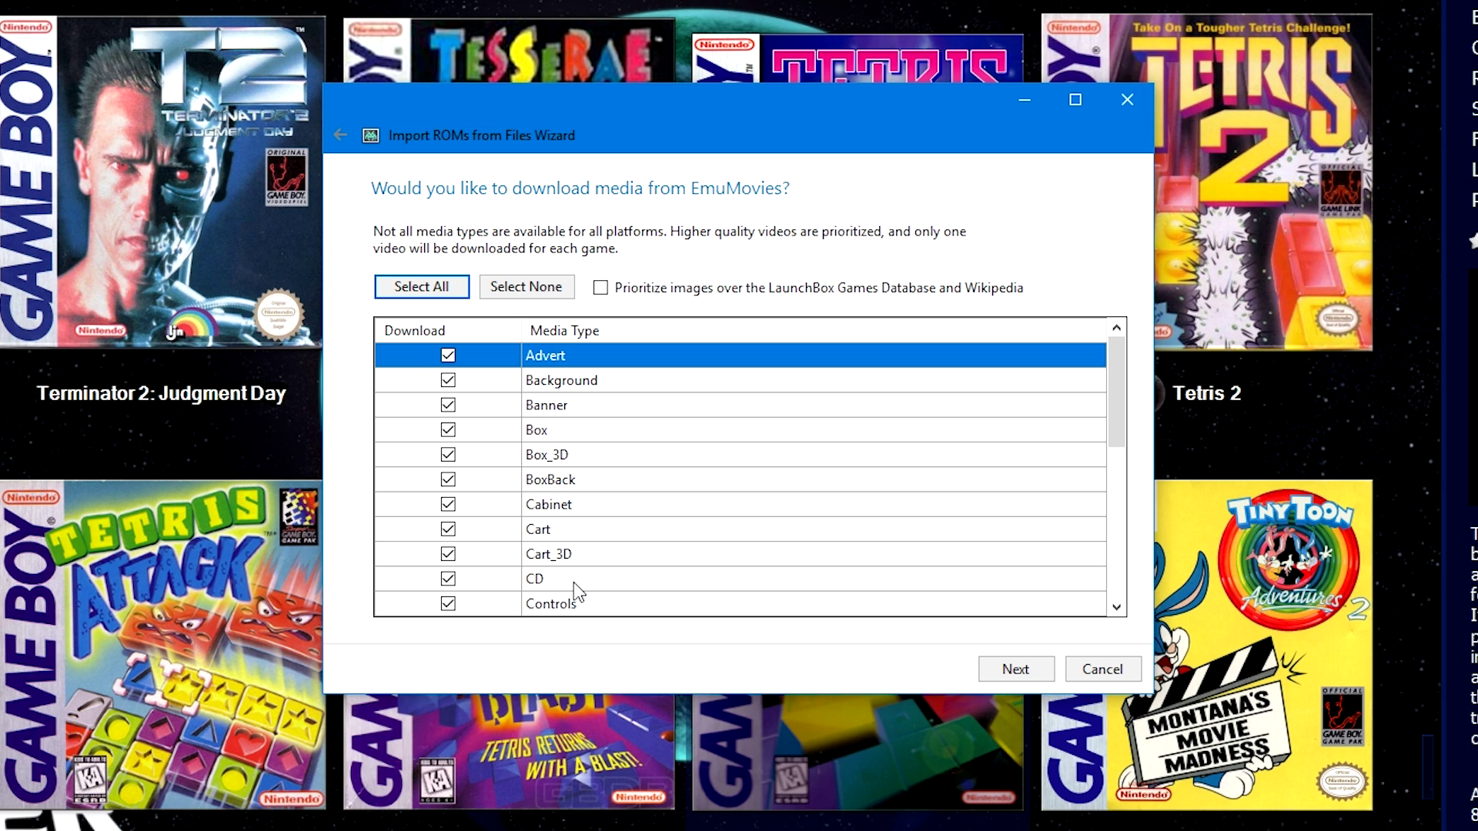
{"action": "scroll", "coordinate": [574, 583], "scroll_direction": "down", "scroll_amount": 5}
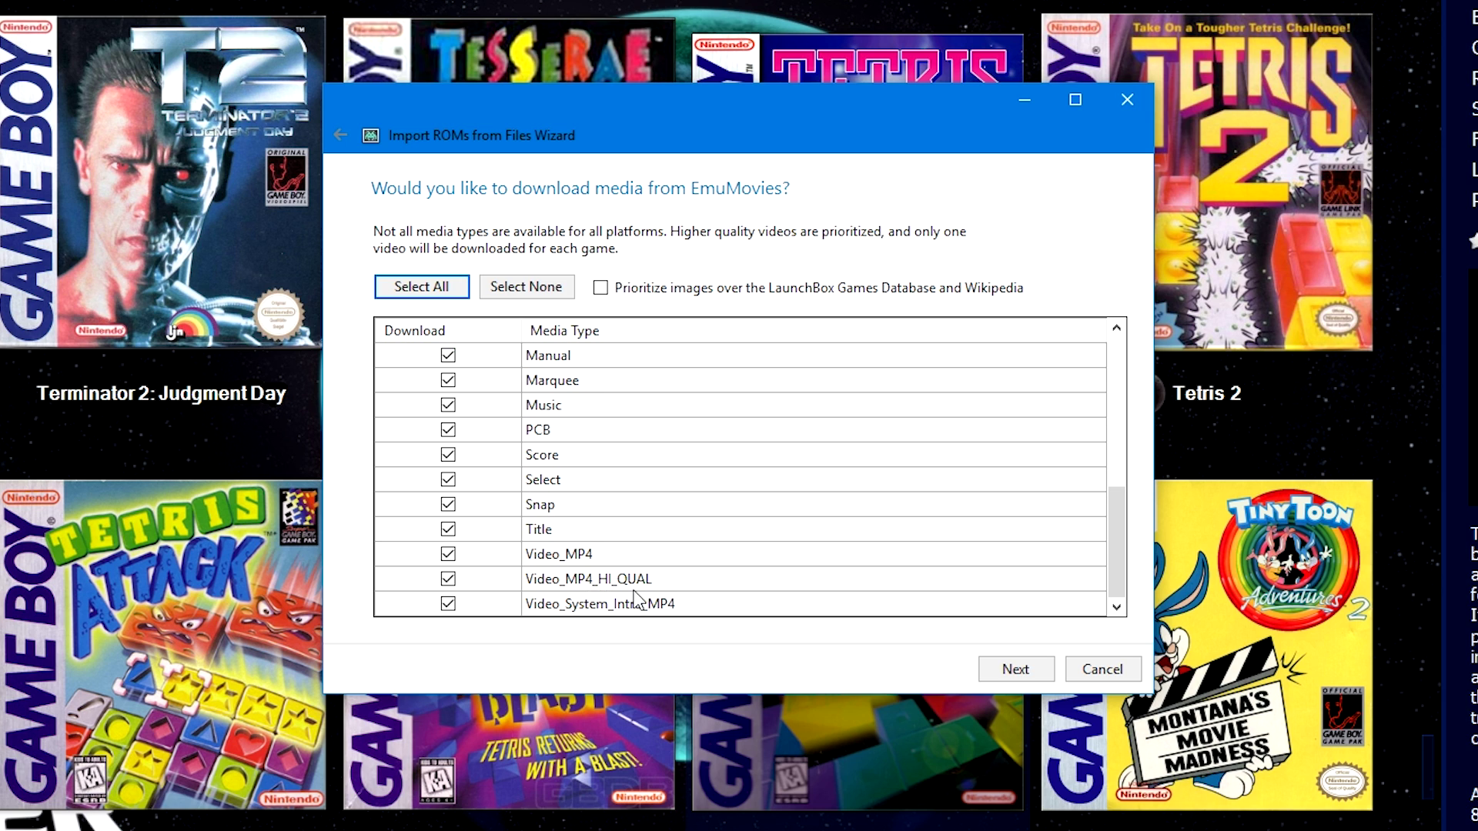
{"action": "scroll", "coordinate": [551, 587], "scroll_direction": "up", "scroll_amount": 5}
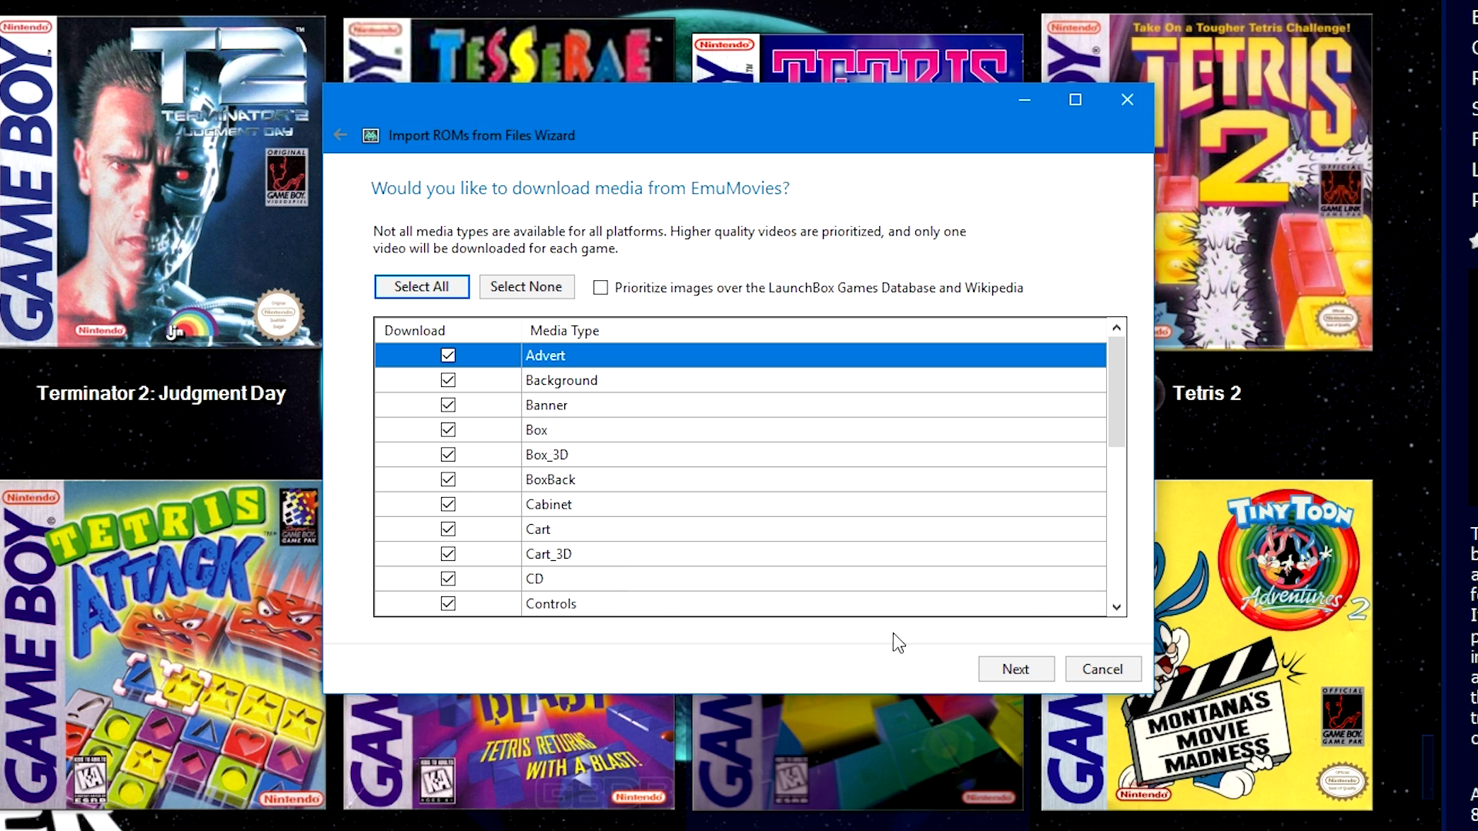
{"action": "left_click", "coordinate": [1031, 668]}
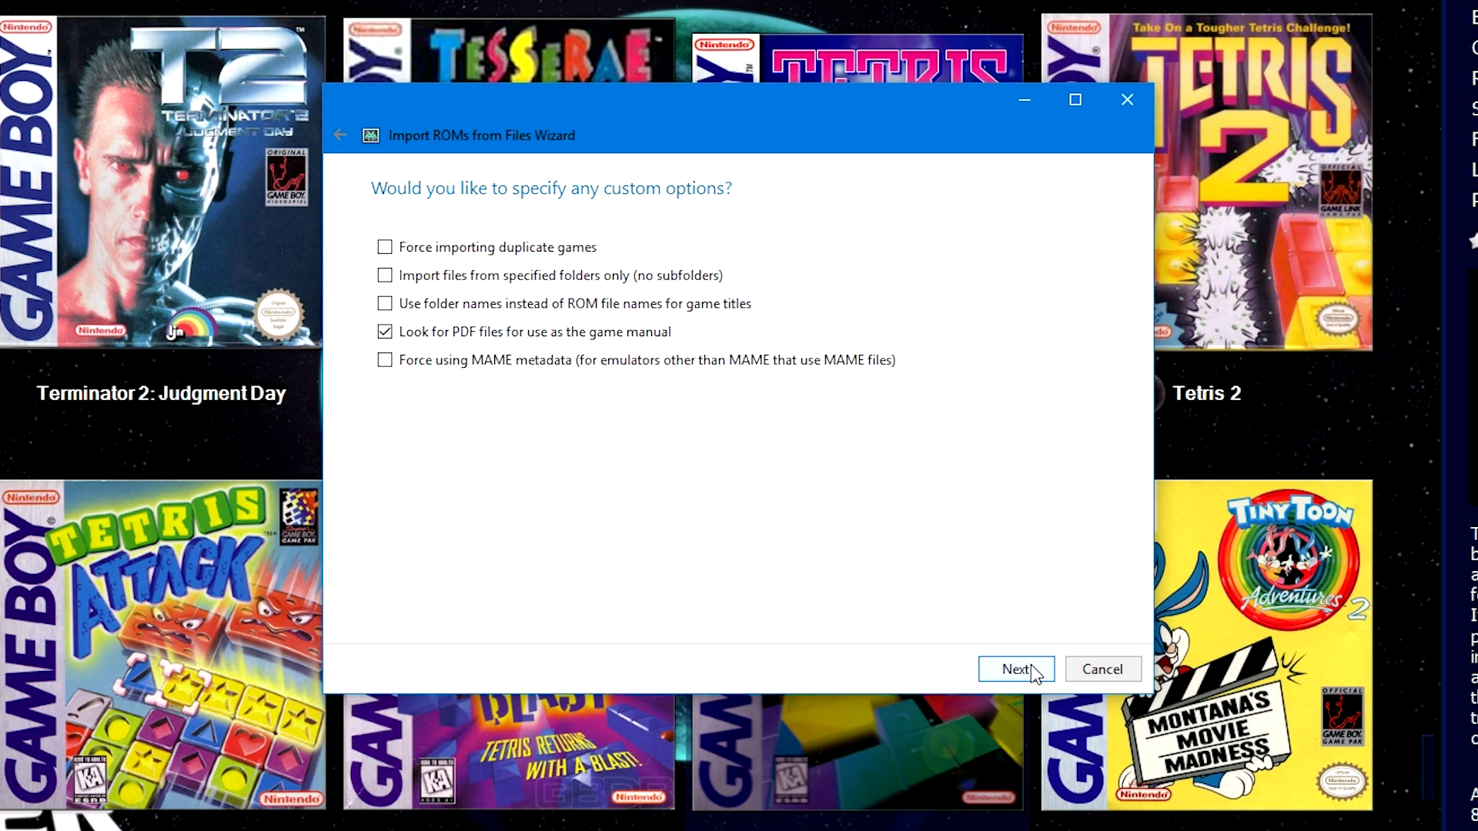
- Accept the custom options with only PDF manual lookup enabled, and open the Ninja Boy name for editing in the import list
{"action": "left_click", "coordinate": [1031, 670]}
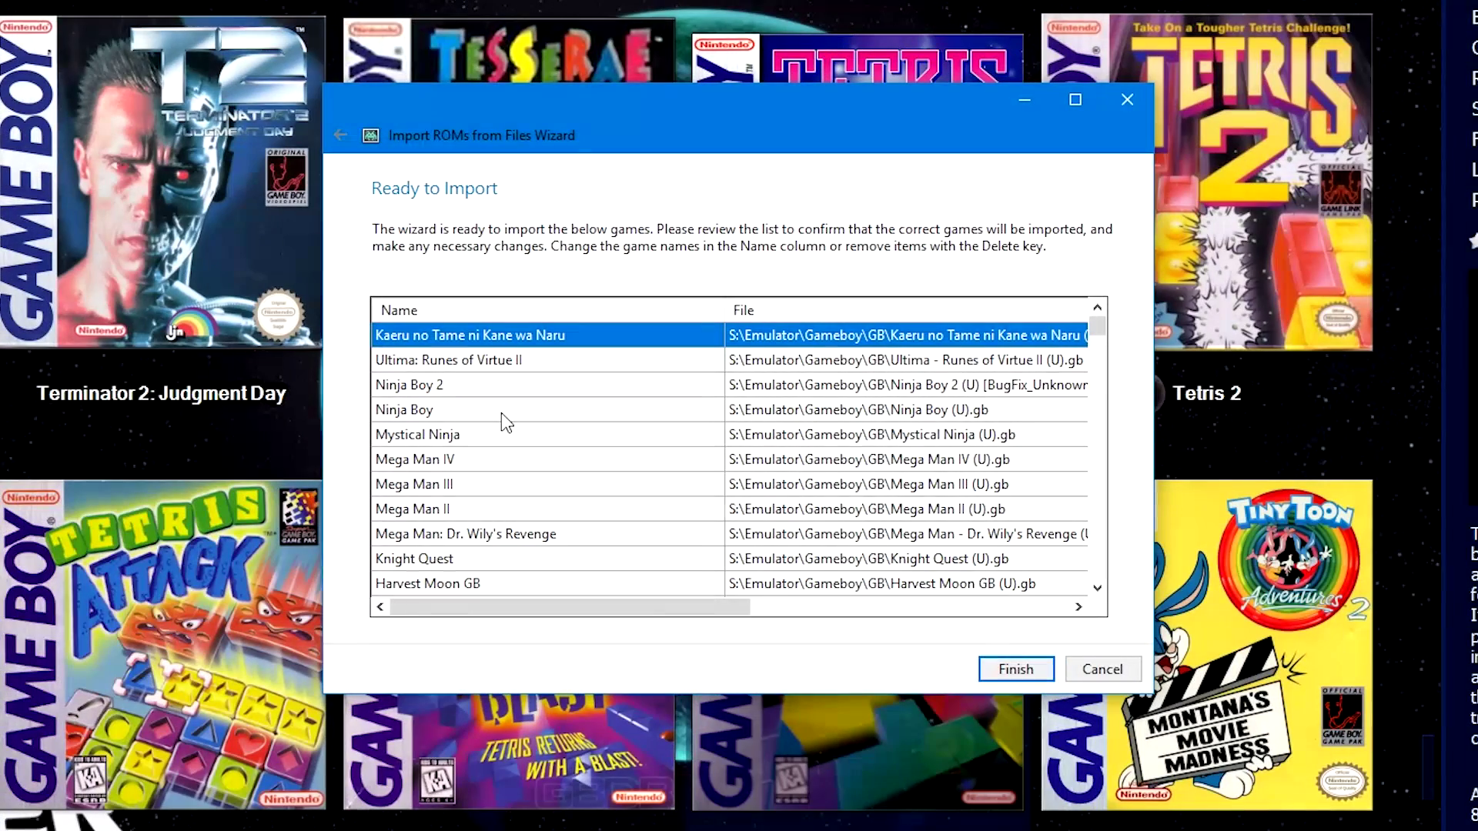
{"action": "left_click", "coordinate": [501, 410]}
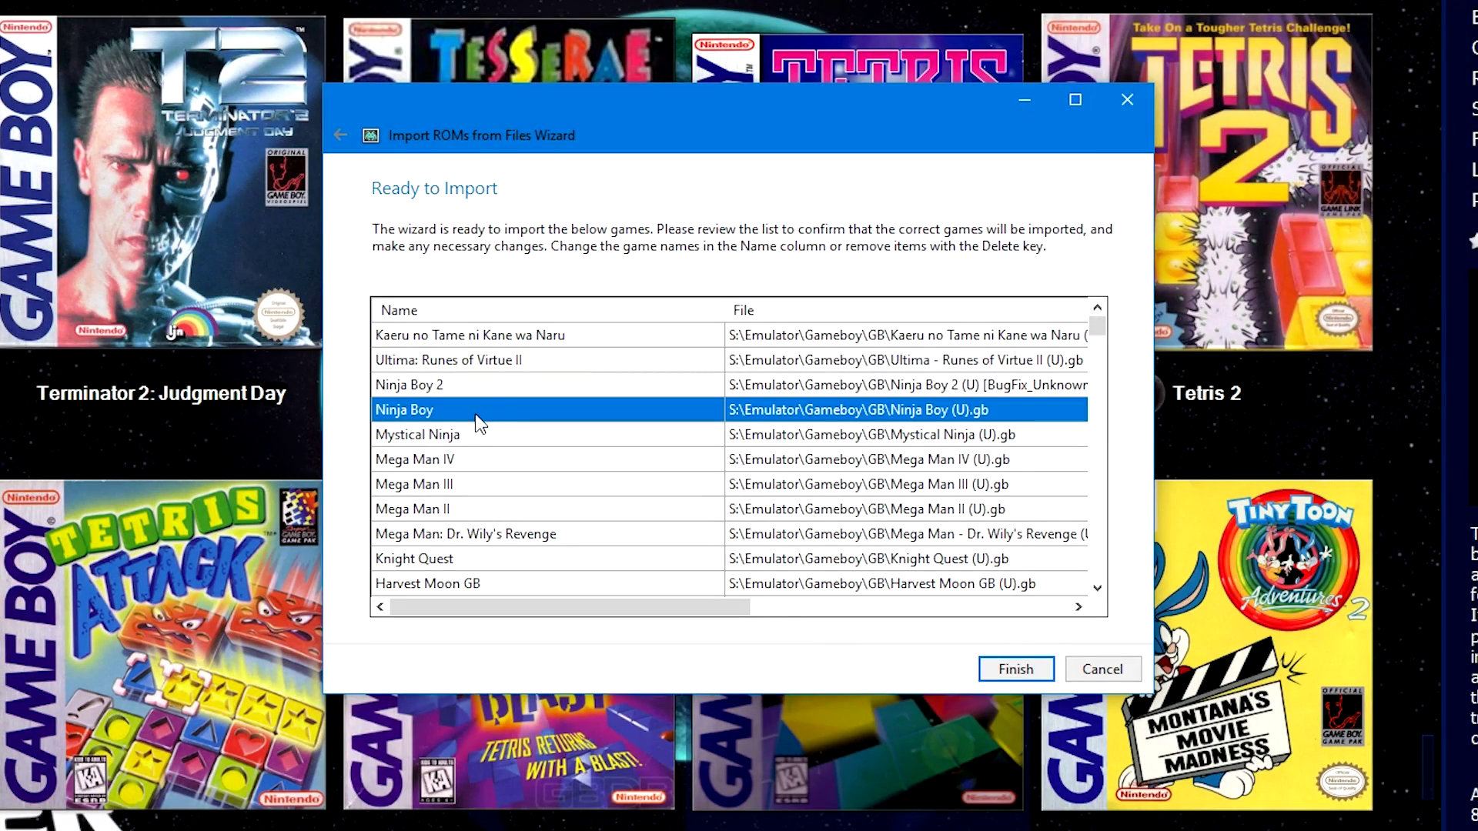
{"action": "left_click", "coordinate": [474, 412]}
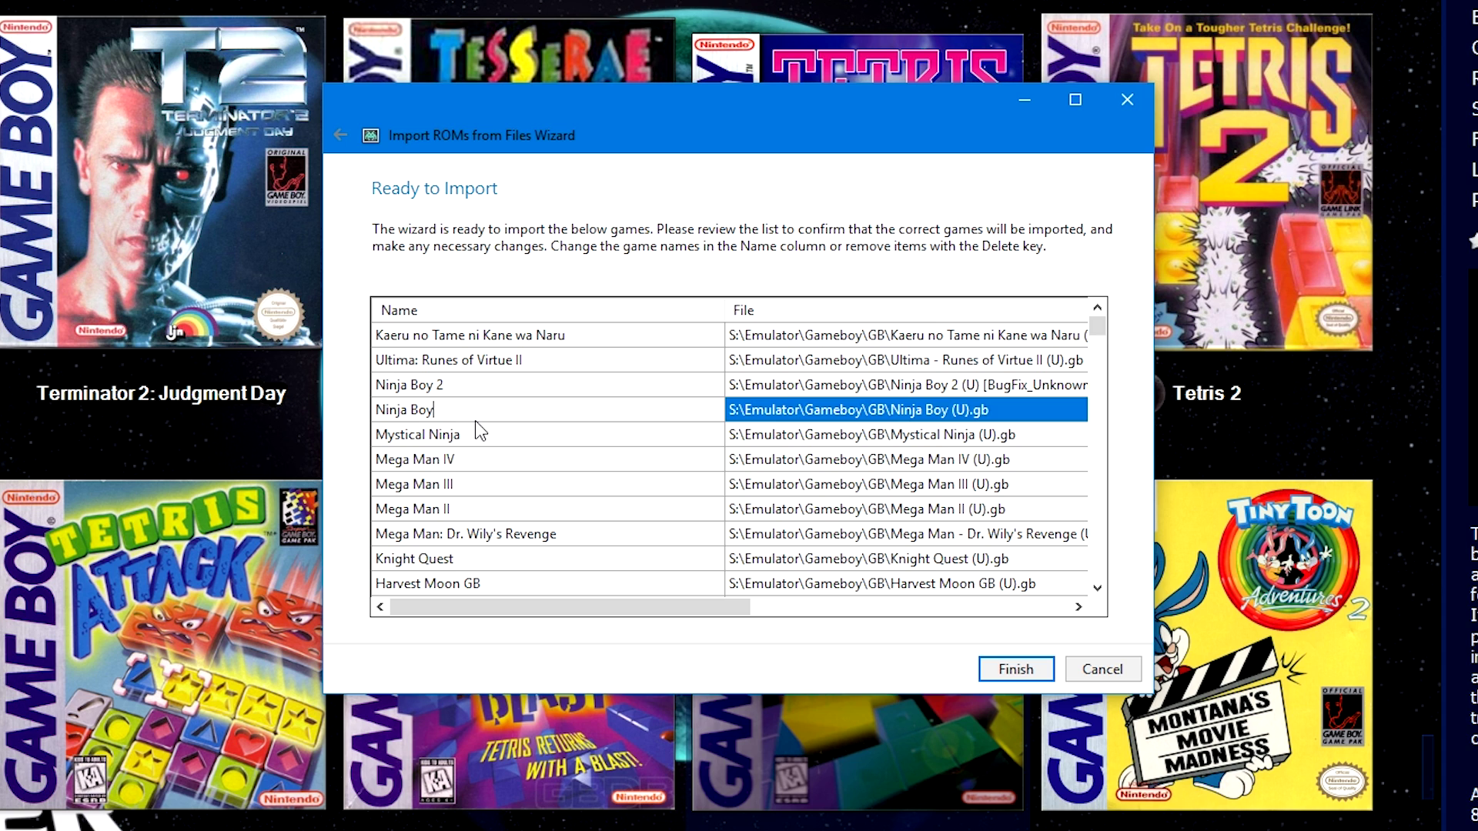
- Remove Mega Man IV, Mega Man III, Mega Man II and Mega Man: Dr. Wily's Revenge from the import list
{"action": "left_click", "coordinate": [446, 460]}
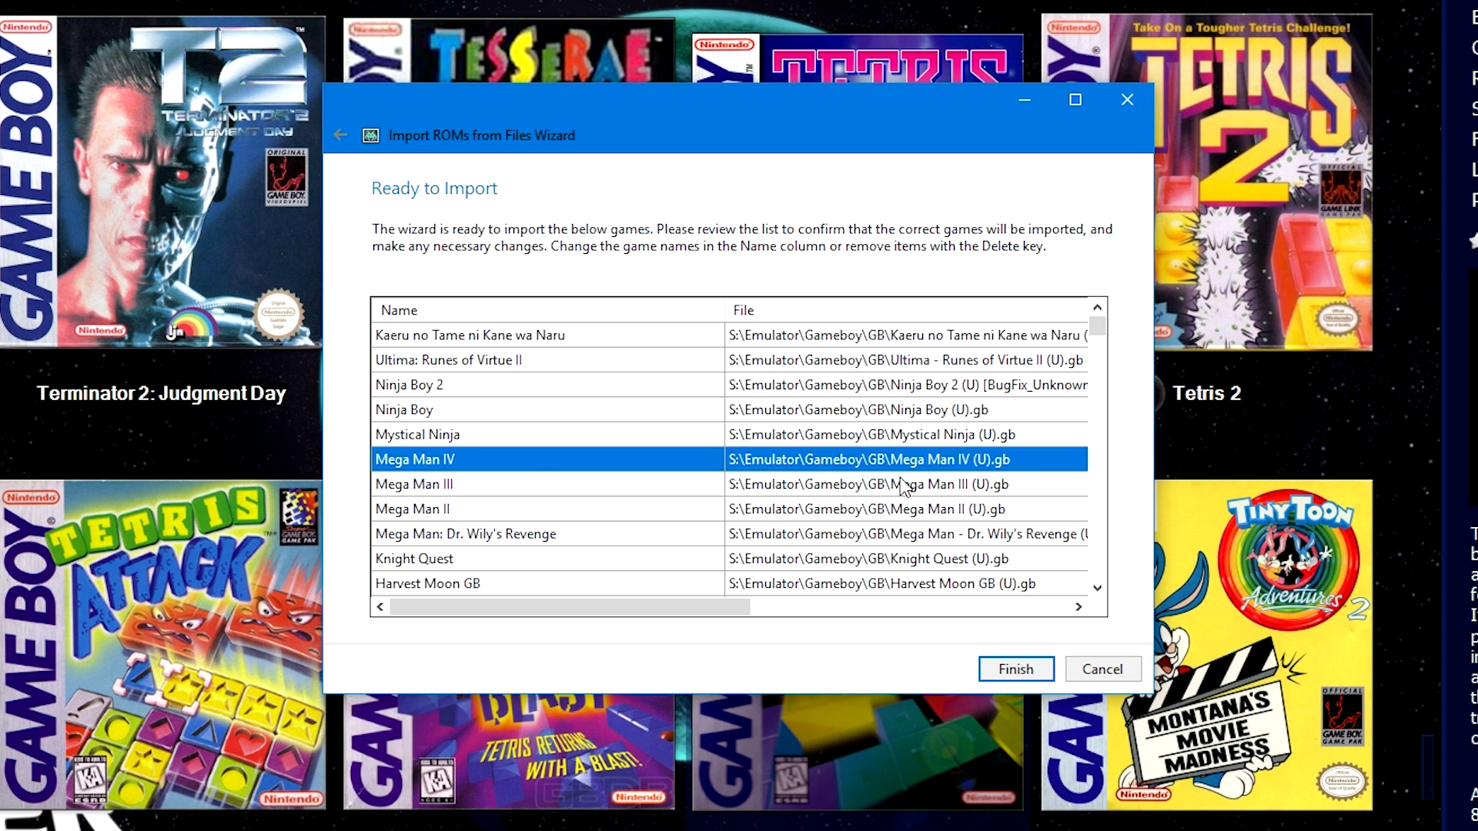
{"action": "key", "text": "Delete"}
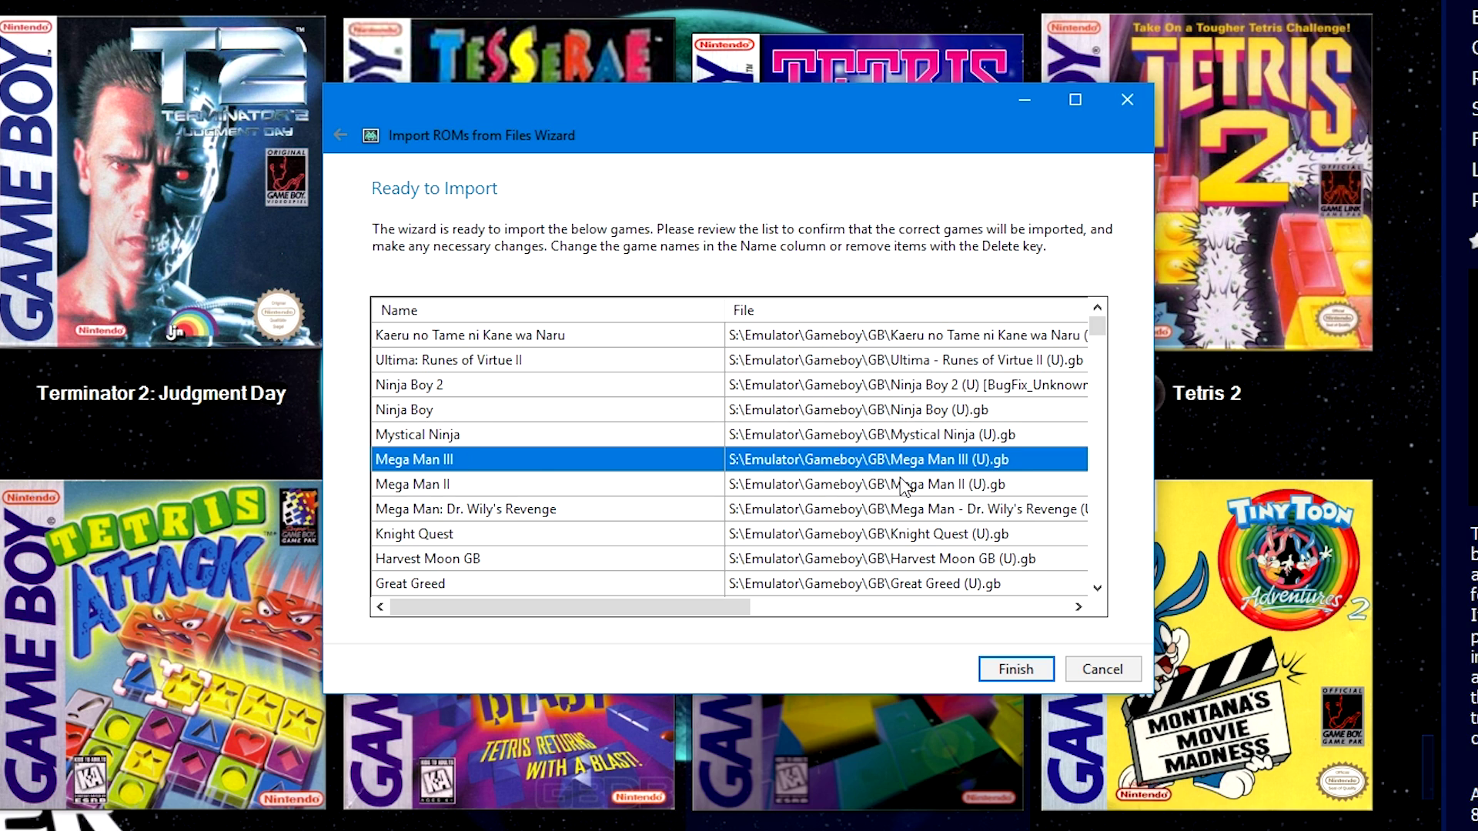
{"action": "key", "text": "Delete"}
{"action": "key", "text": "Delete"}
{"action": "key", "text": "Delete"}
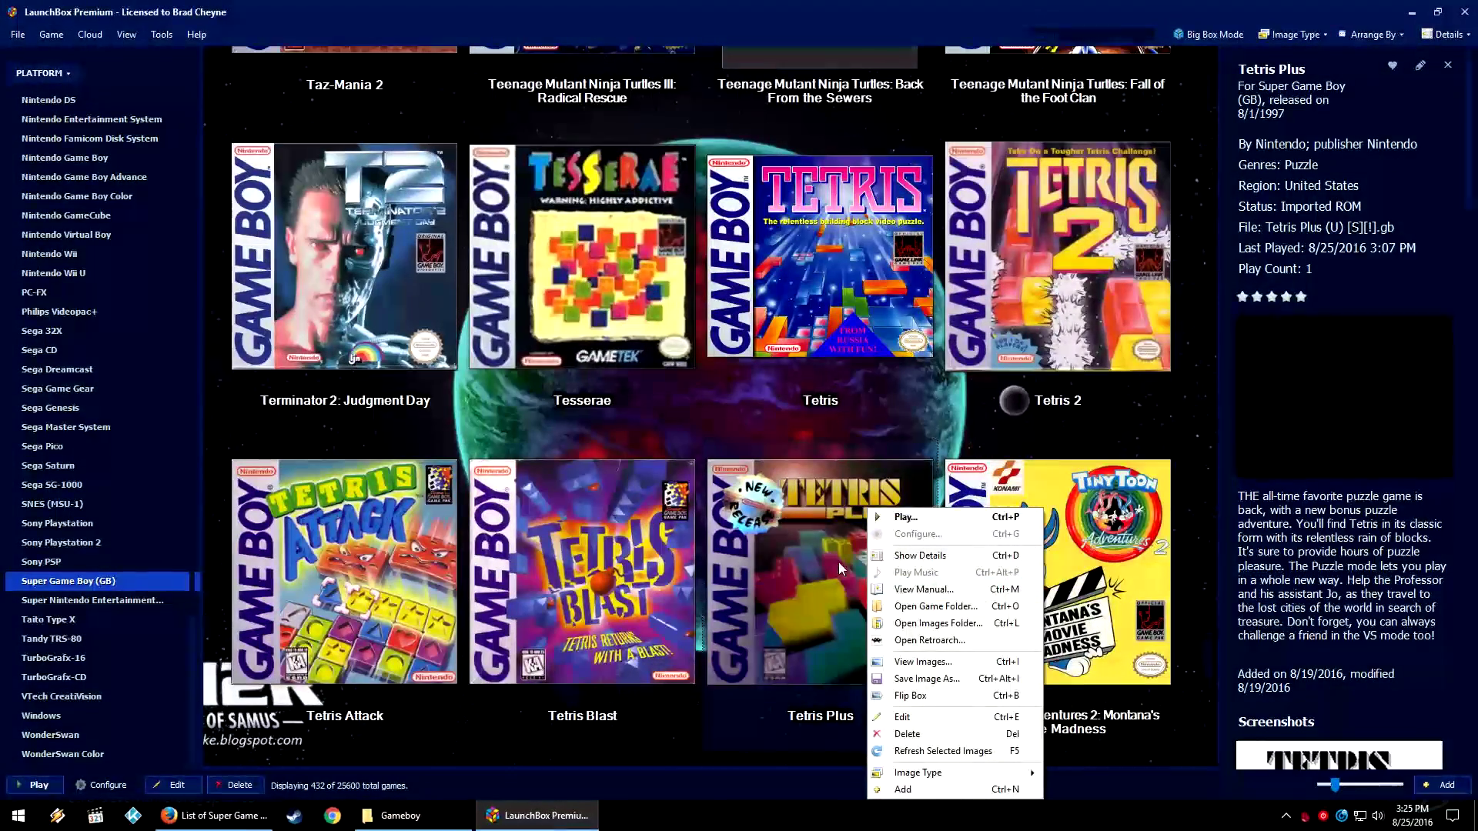
- Open Retroarch from the Tetris Plus game in the Super Game Boy (GB) platform, and enter its Online Updater
{"action": "left_click", "coordinate": [918, 643]}
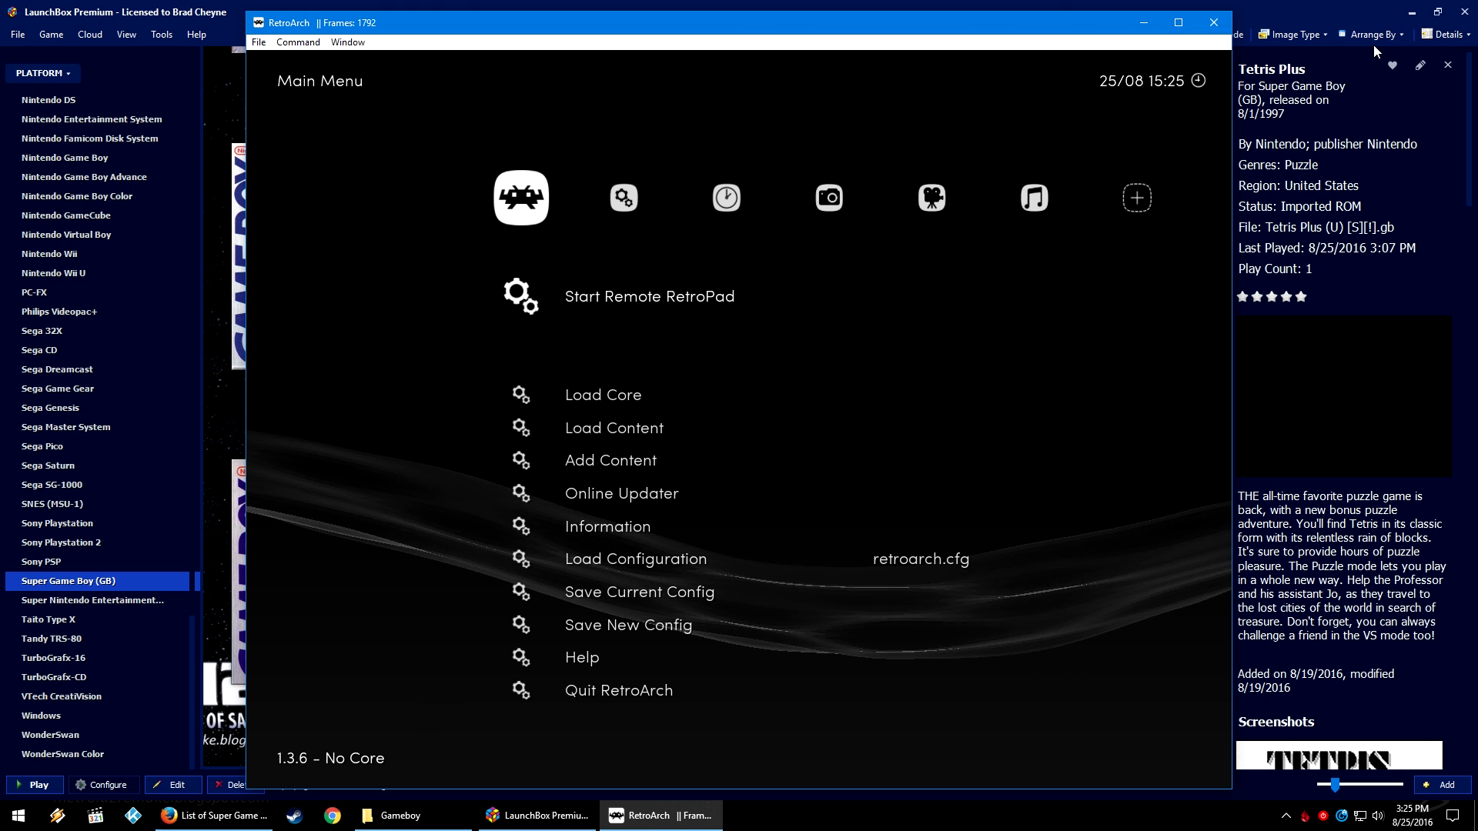
{"action": "key", "text": "Down"}
{"action": "key", "text": "Down"}
{"action": "key", "text": "Down"}
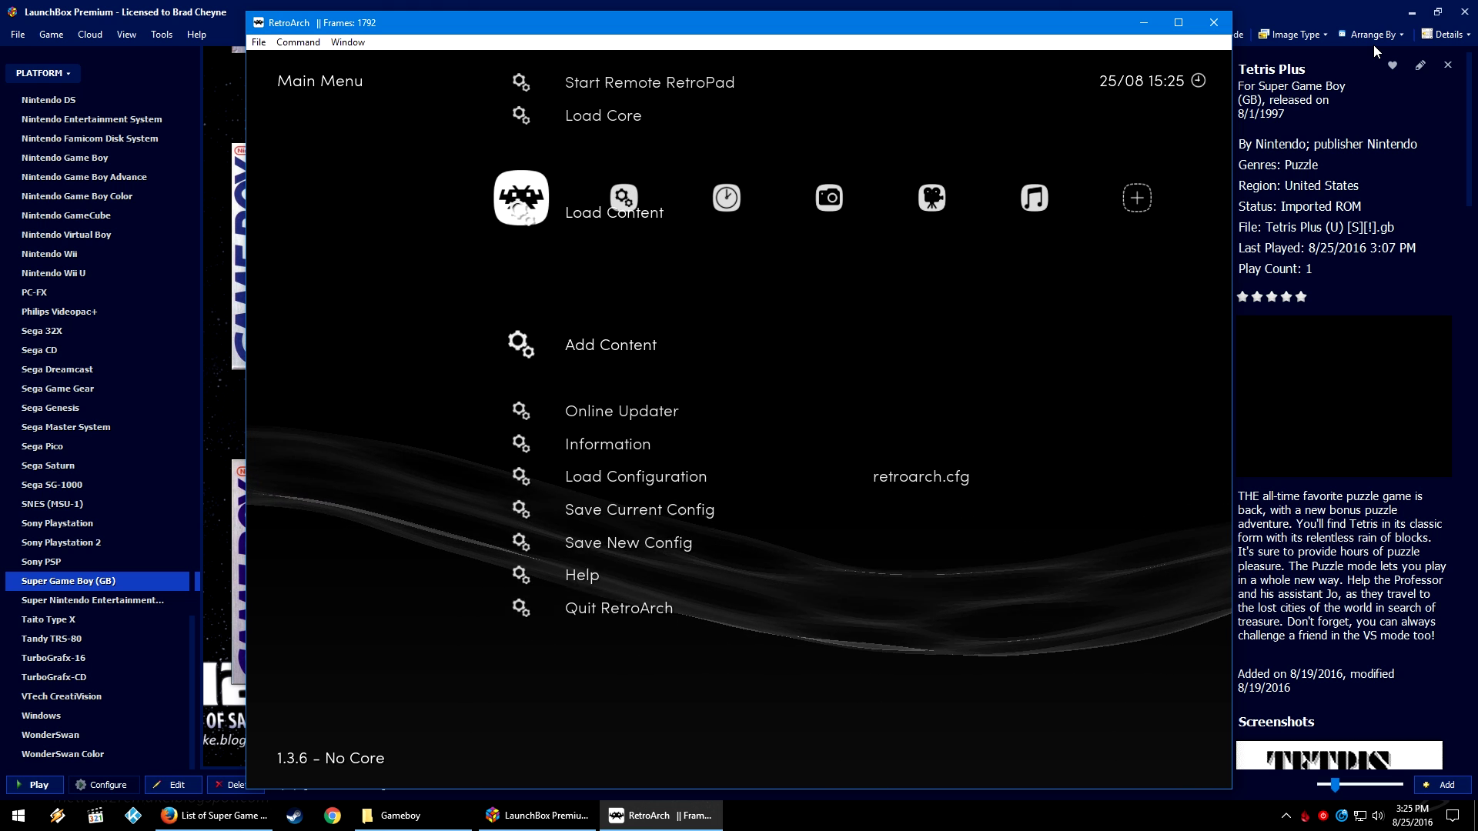
{"action": "key", "text": "Down"}
{"action": "key", "text": "Return"}
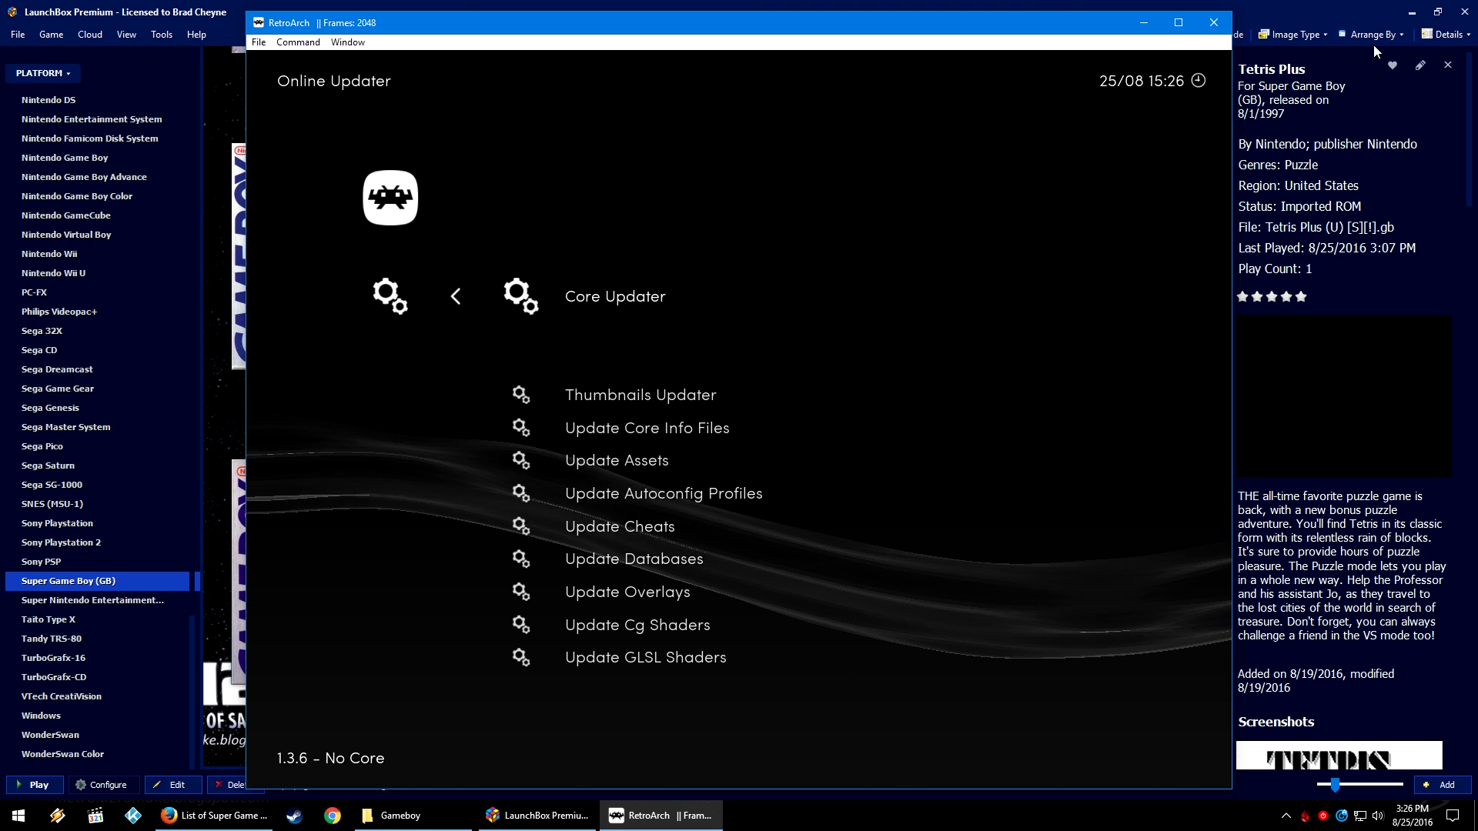
- Open the Core Updater and find the SNES / Super Famicom (bsnes Balanced) core in its list
{"action": "key", "text": "Return"}
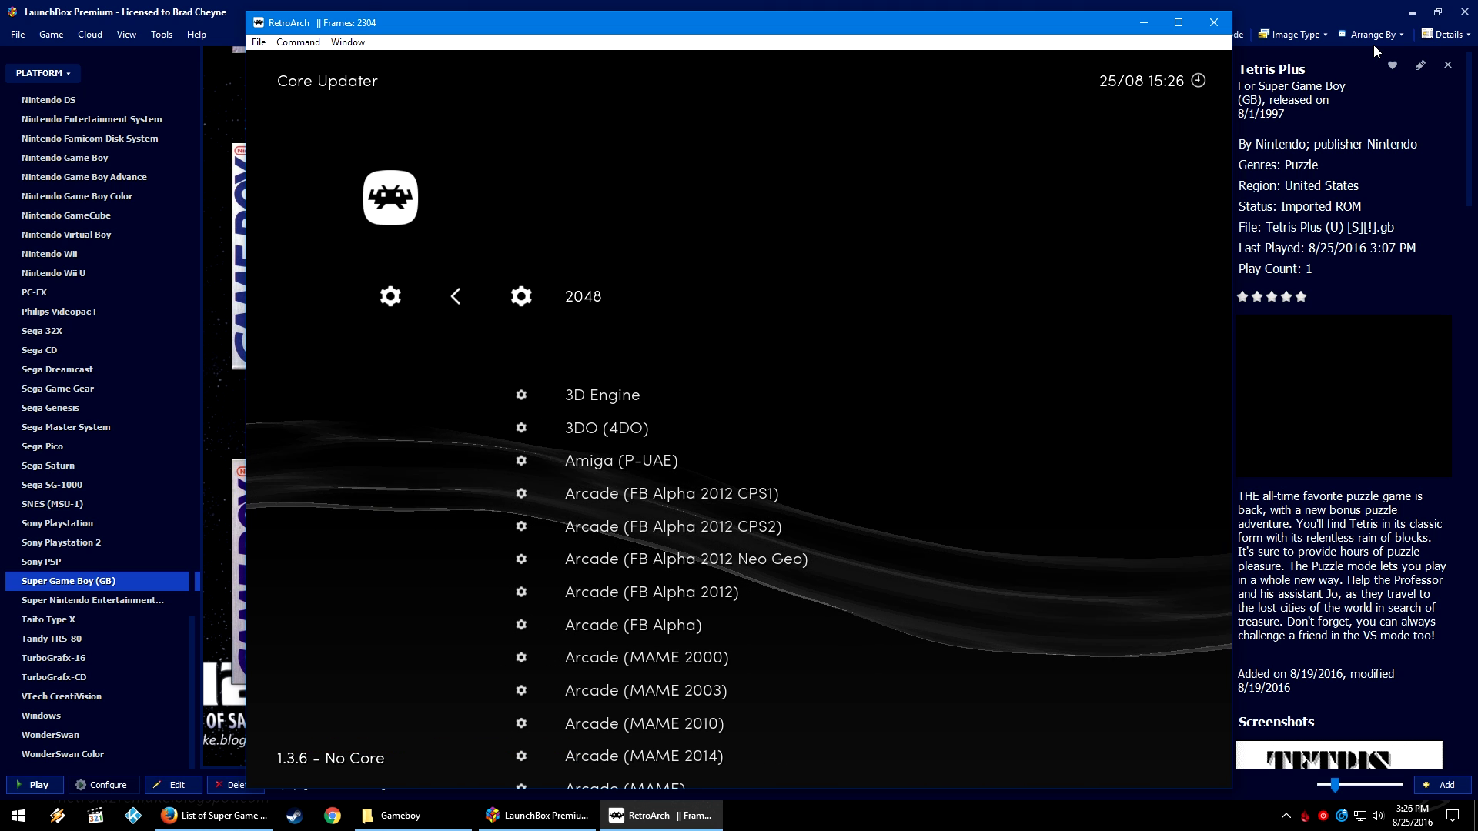
{"action": "key", "text": "Down"}
{"action": "key", "text": "Down"}
{"action": "key", "text": "Down"}
{"action": "key", "text": "Down"}
{"action": "key", "text": "Down"}
{"action": "key", "text": "Down"}
{"action": "key", "text": "Down"}
{"action": "key", "text": "Down"}
{"action": "key", "text": "Down"}
{"action": "key", "text": "Down"}
{"action": "key", "text": "Down"}
{"action": "key", "text": "Down"}
{"action": "key", "text": "Down"}
{"action": "key", "text": "Down"}
{"action": "key", "text": "Down"}
{"action": "key", "text": "Down"}
{"action": "key", "text": "Down"}
{"action": "key", "text": "Down"}
{"action": "key", "text": "Down"}
{"action": "key", "text": "Down"}
{"action": "key", "text": "Down"}
{"action": "key", "text": "Down"}
{"action": "key", "text": "Down"}
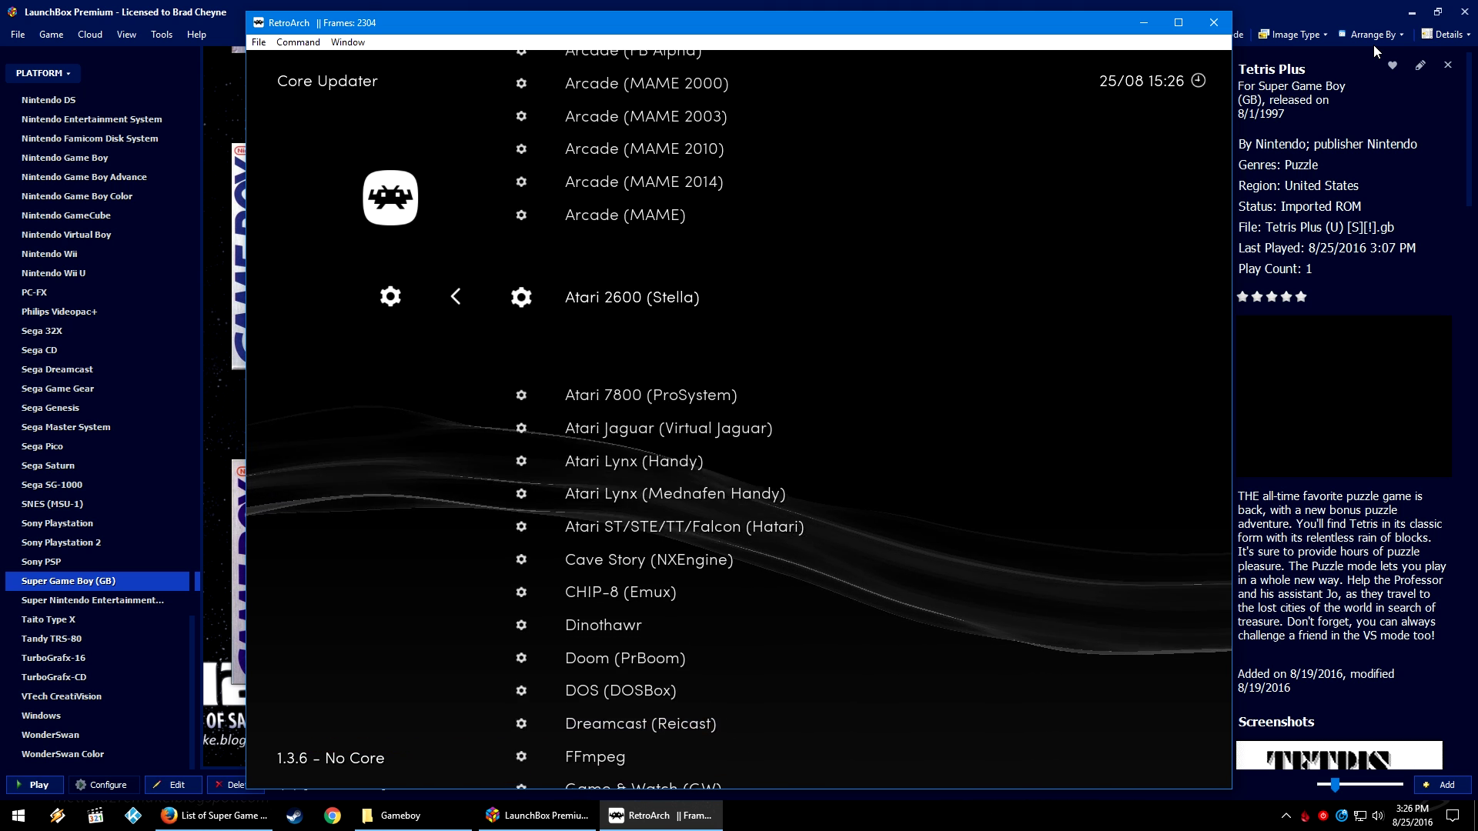
{"action": "key", "text": "Down"}
{"action": "key", "text": "Down"}
{"action": "key", "text": "Down"}
{"action": "key", "text": "Down"}
{"action": "key", "text": "Down"}
{"action": "key", "text": "Down"}
{"action": "key", "text": "Down"}
{"action": "key", "text": "Down"}
{"action": "key", "text": "Down"}
{"action": "key", "text": "Down"}
{"action": "key", "text": "Down"}
{"action": "key", "text": "Down"}
{"action": "key", "text": "Down"}
{"action": "key", "text": "Down"}
{"action": "key", "text": "Down"}
{"action": "key", "text": "Down"}
{"action": "key", "text": "Down"}
{"action": "key", "text": "Down"}
{"action": "key", "text": "Down"}
{"action": "key", "text": "Down"}
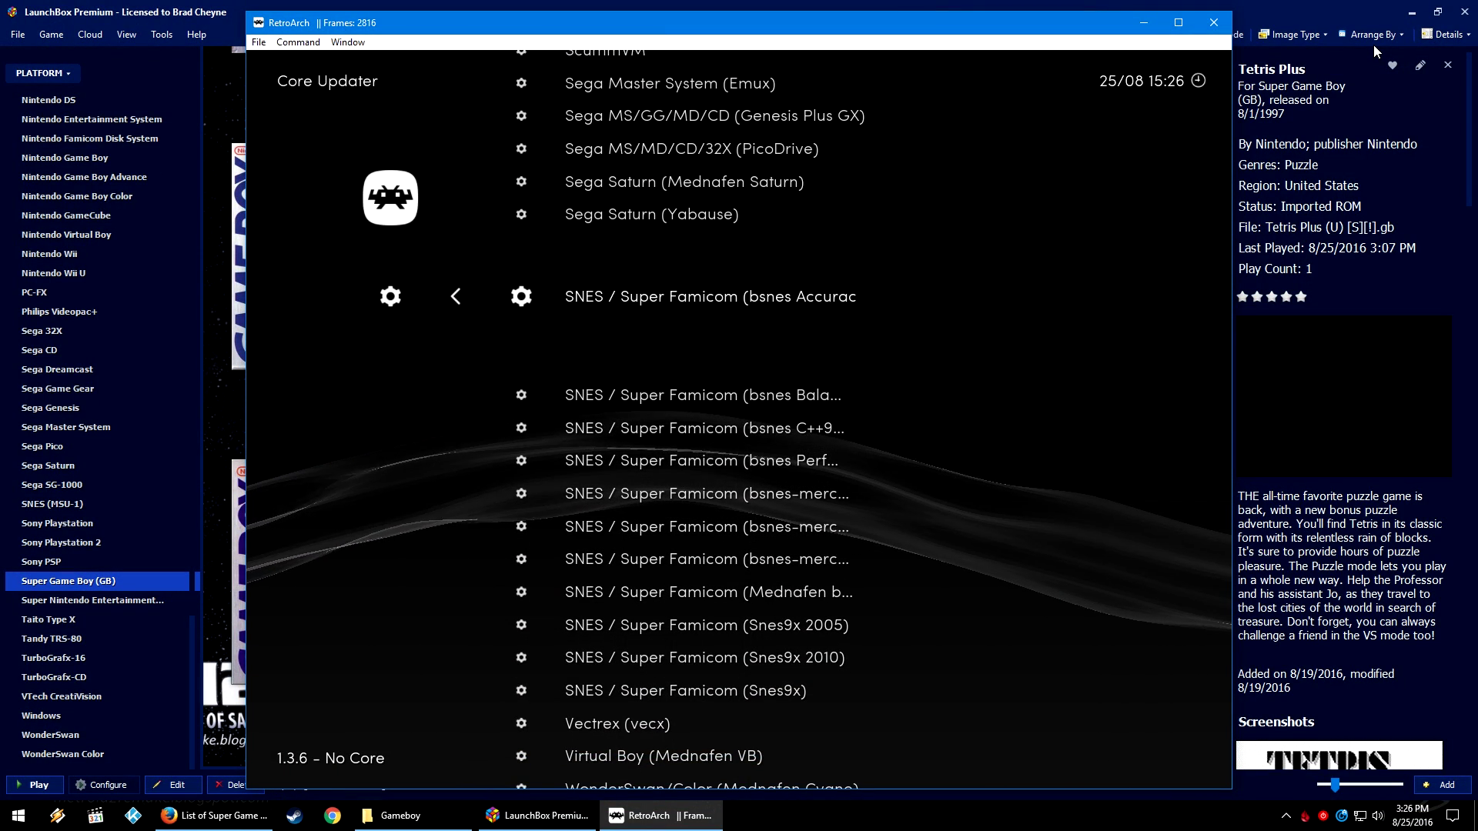
{"action": "key", "text": "Return"}
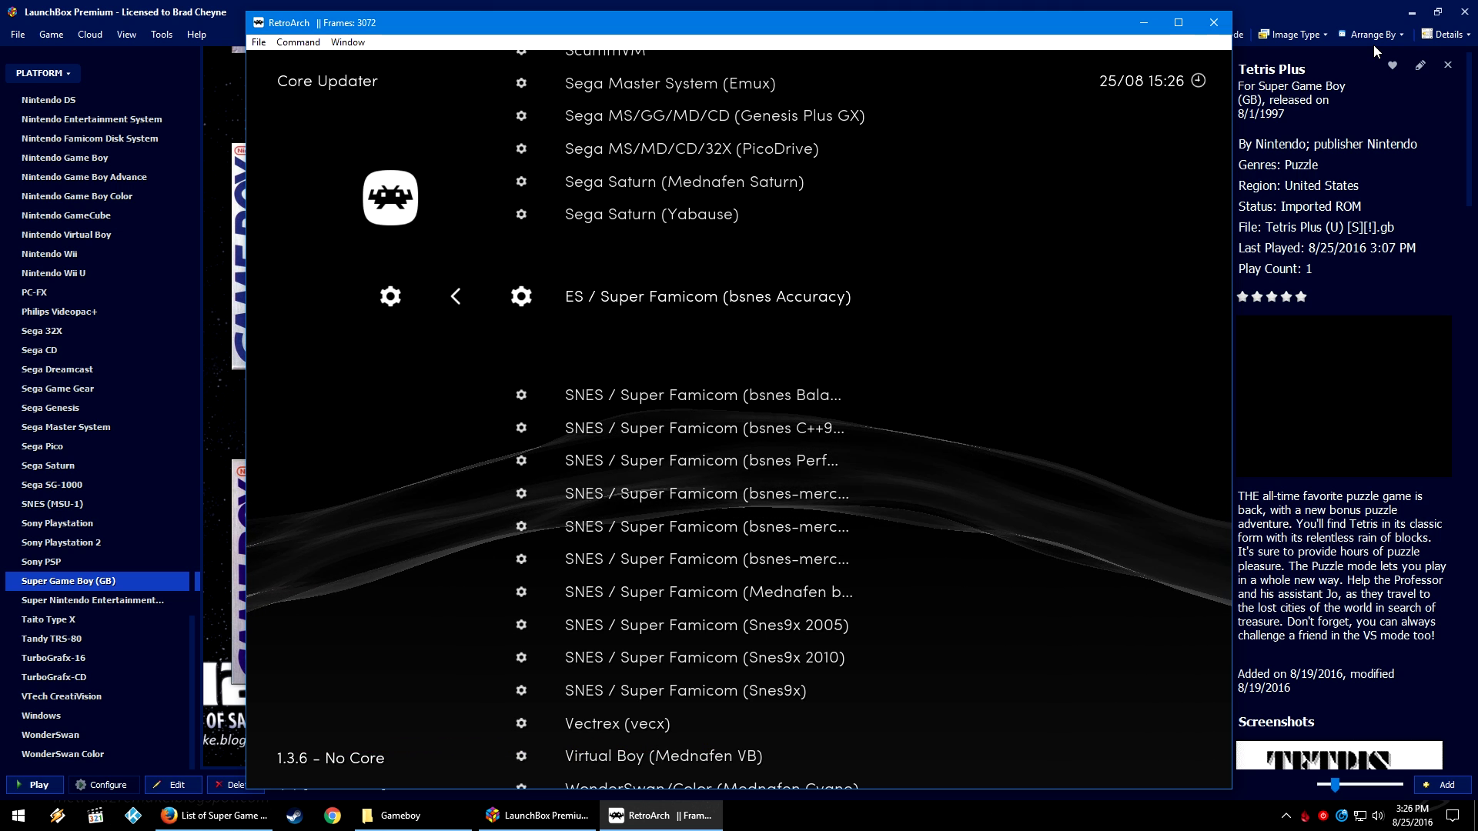
{"action": "key", "text": "Down"}
{"action": "key", "text": "Return"}
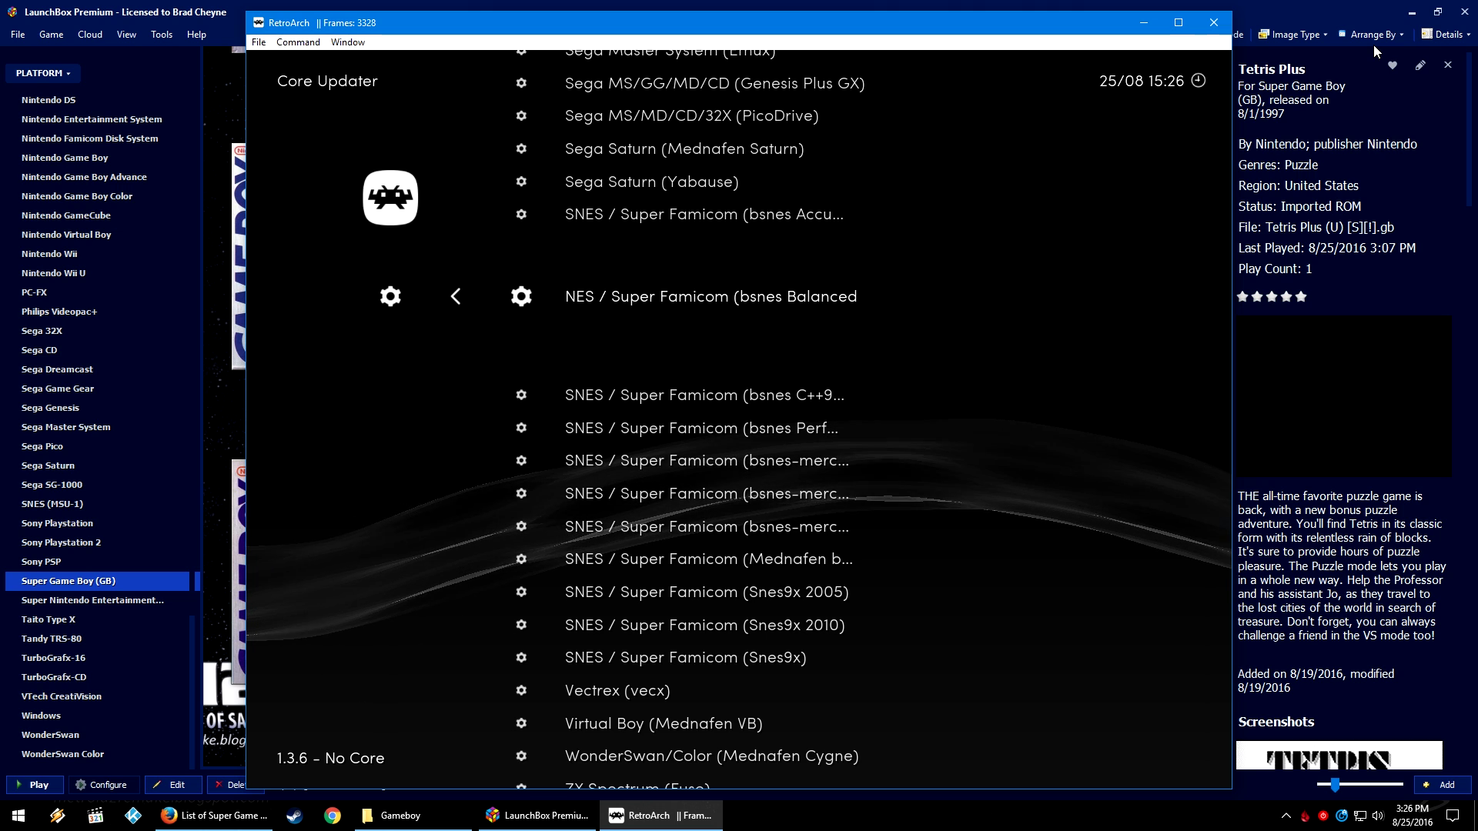
{"action": "key", "text": "Down"}
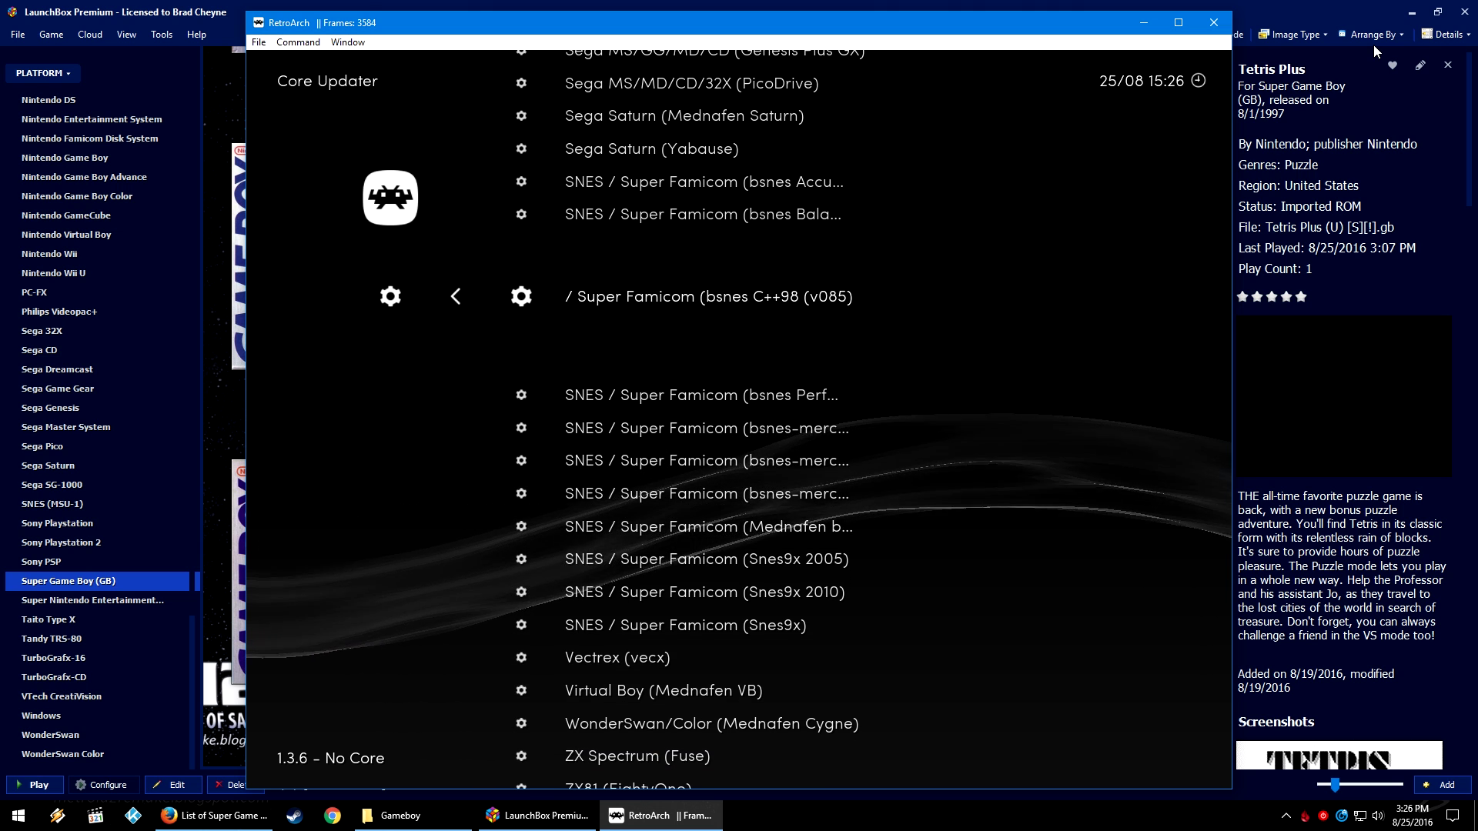
{"action": "key", "text": "Up"}
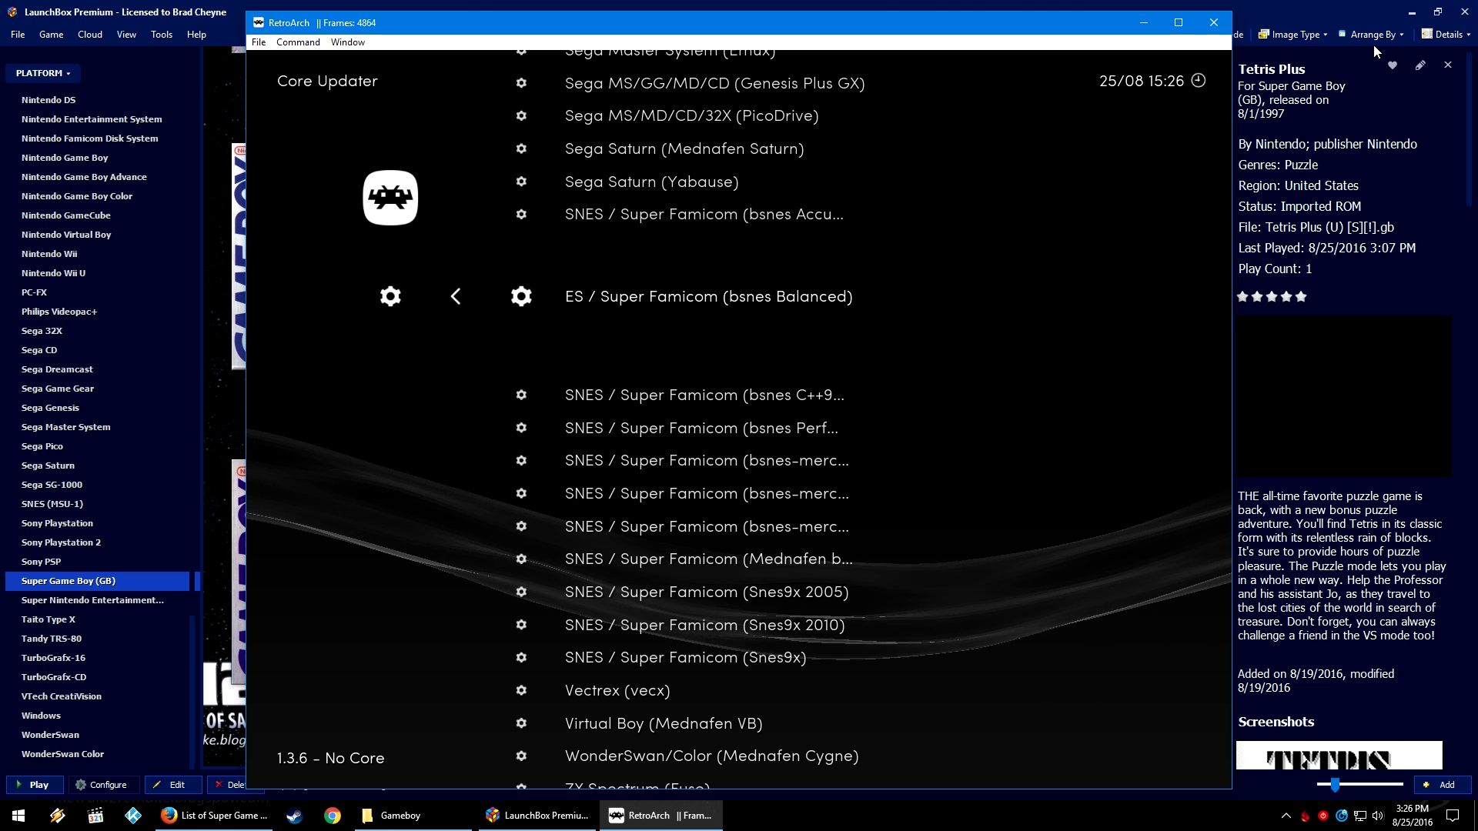
- Look through the SNES / Super Famicom cores listed after bsnes Balanced in the Core Updater, and return to the bsnes entries
{"action": "key", "text": "Down"}
{"action": "key", "text": "Down"}
{"action": "key", "text": "Down"}
{"action": "key", "text": "Down"}
{"action": "key", "text": "Down"}
{"action": "key", "text": "Down"}
{"action": "key", "text": "Down"}
{"action": "key", "text": "Down"}
{"action": "key", "text": "Down"}
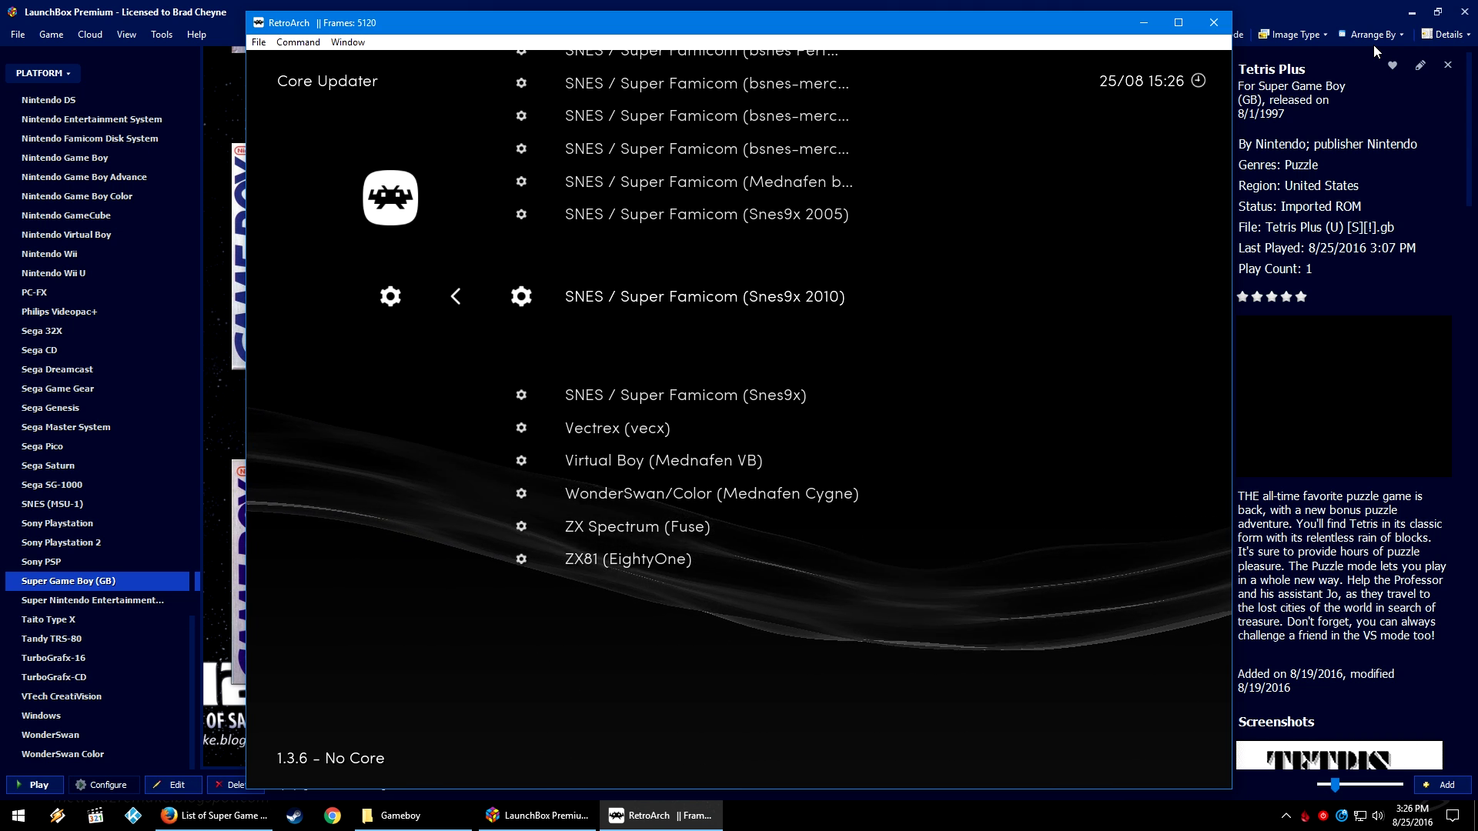
{"action": "key", "text": "Up"}
{"action": "key", "text": "Up"}
{"action": "key", "text": "Up"}
{"action": "key", "text": "Up"}
{"action": "key", "text": "Up"}
{"action": "key", "text": "Up"}
{"action": "key", "text": "Up"}
{"action": "key", "text": "Up"}
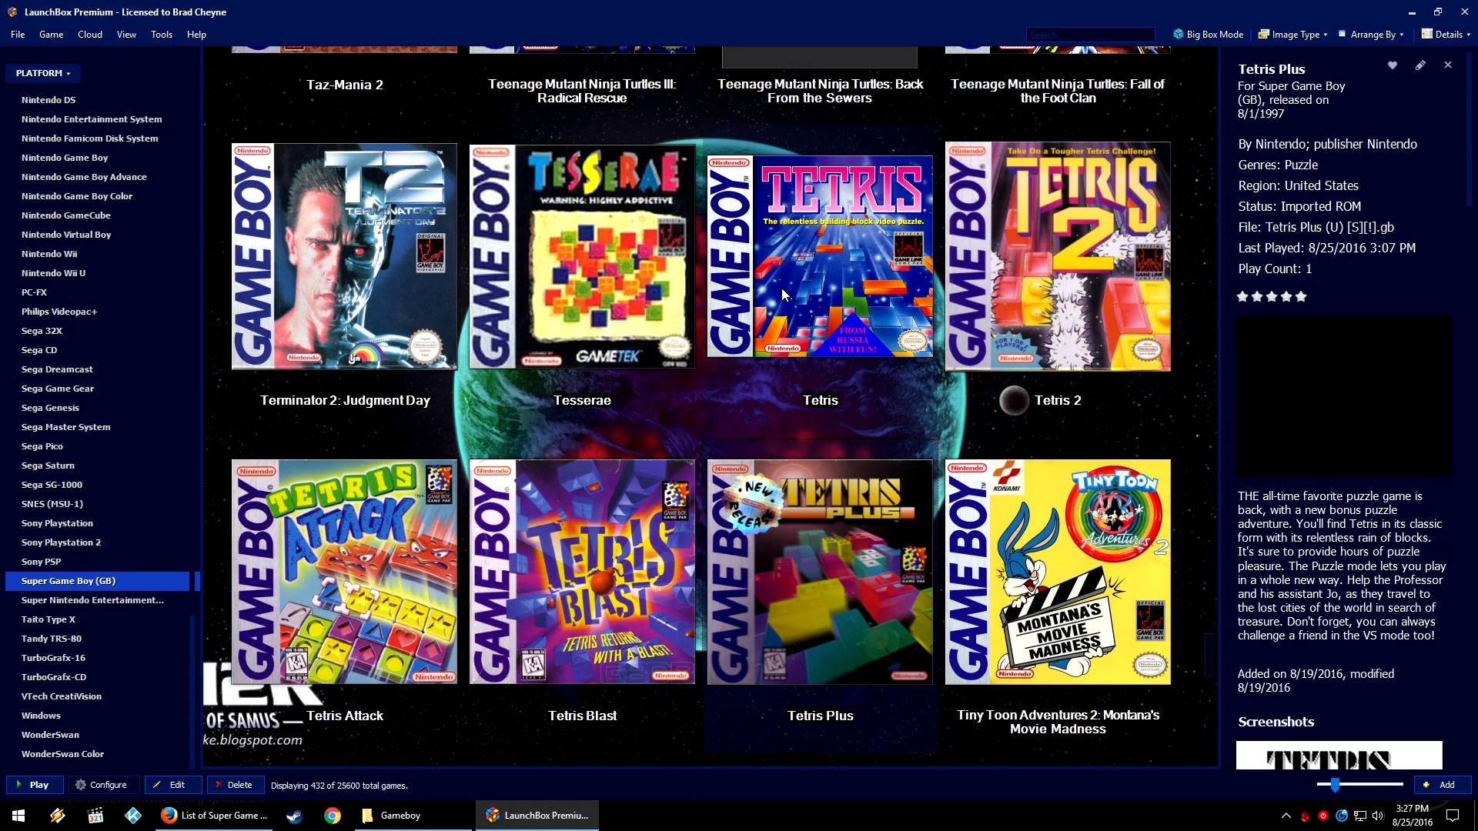
- Launch a game from the Super Game Boy (GB) platform and open the color palette choices in its Super Game Boy menu
{"action": "double_click", "coordinate": [784, 284]}
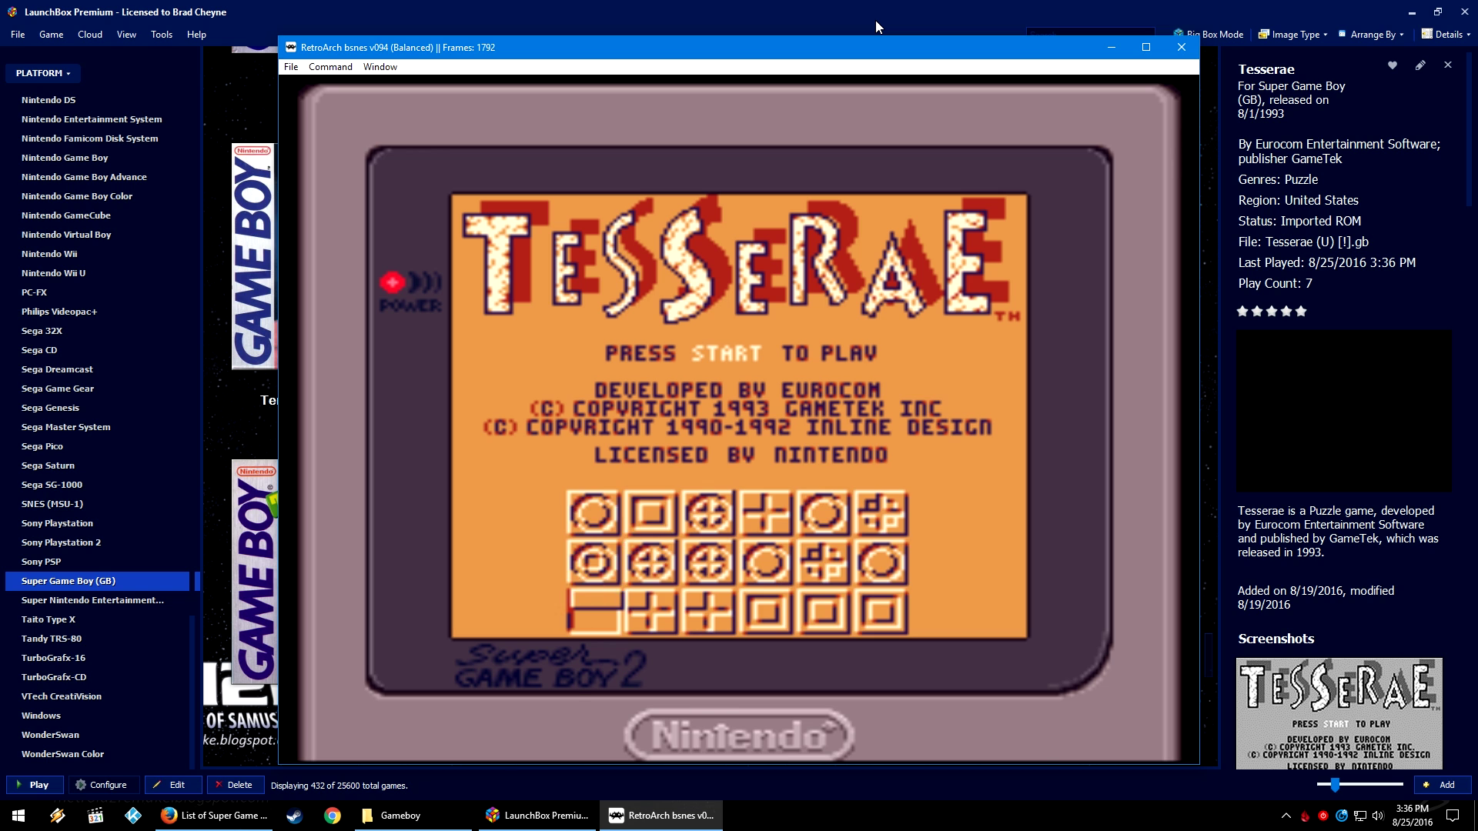
{"action": "key", "text": "q+w"}
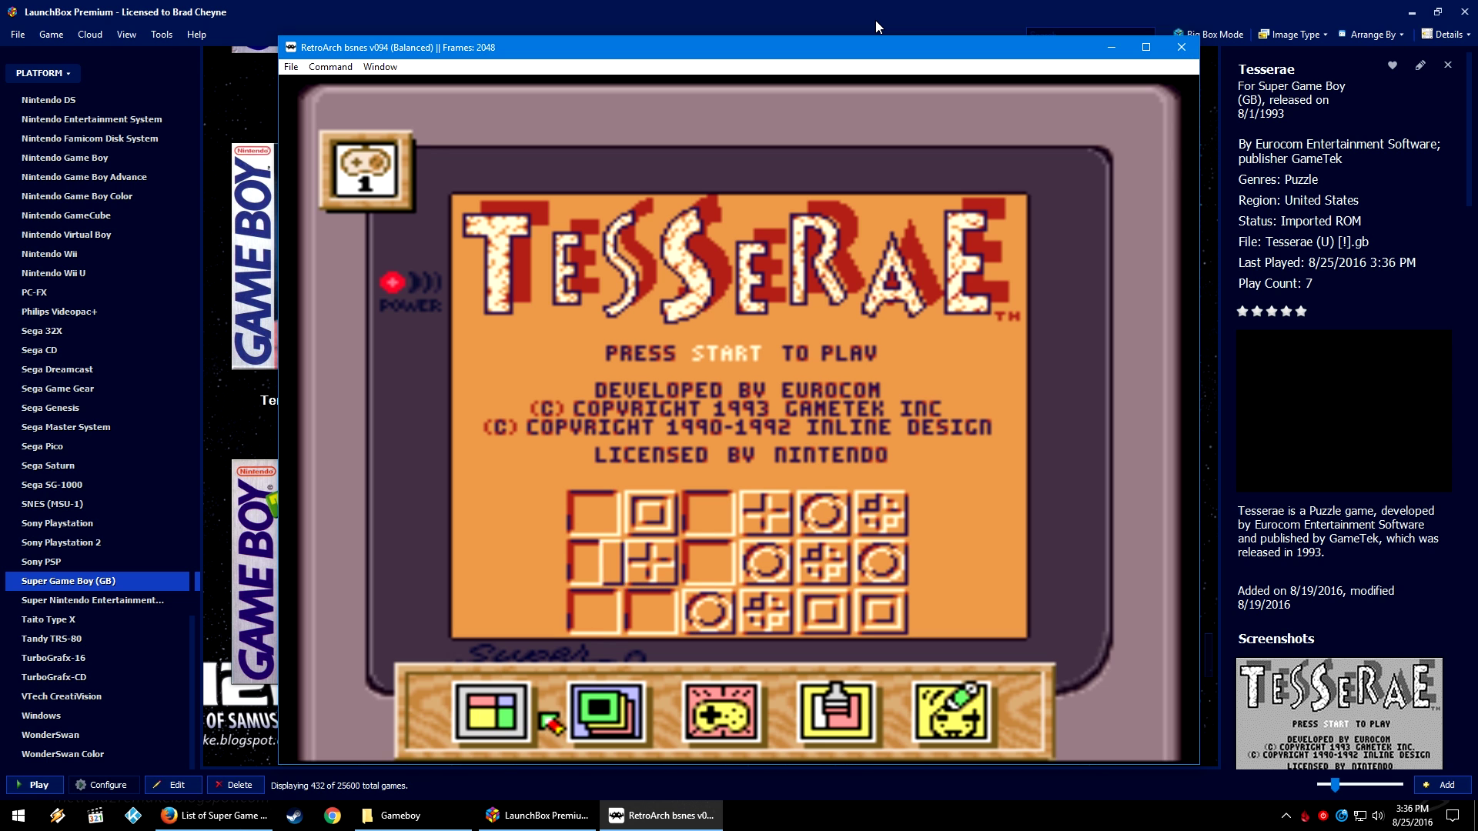
{"action": "key", "text": "Right"}
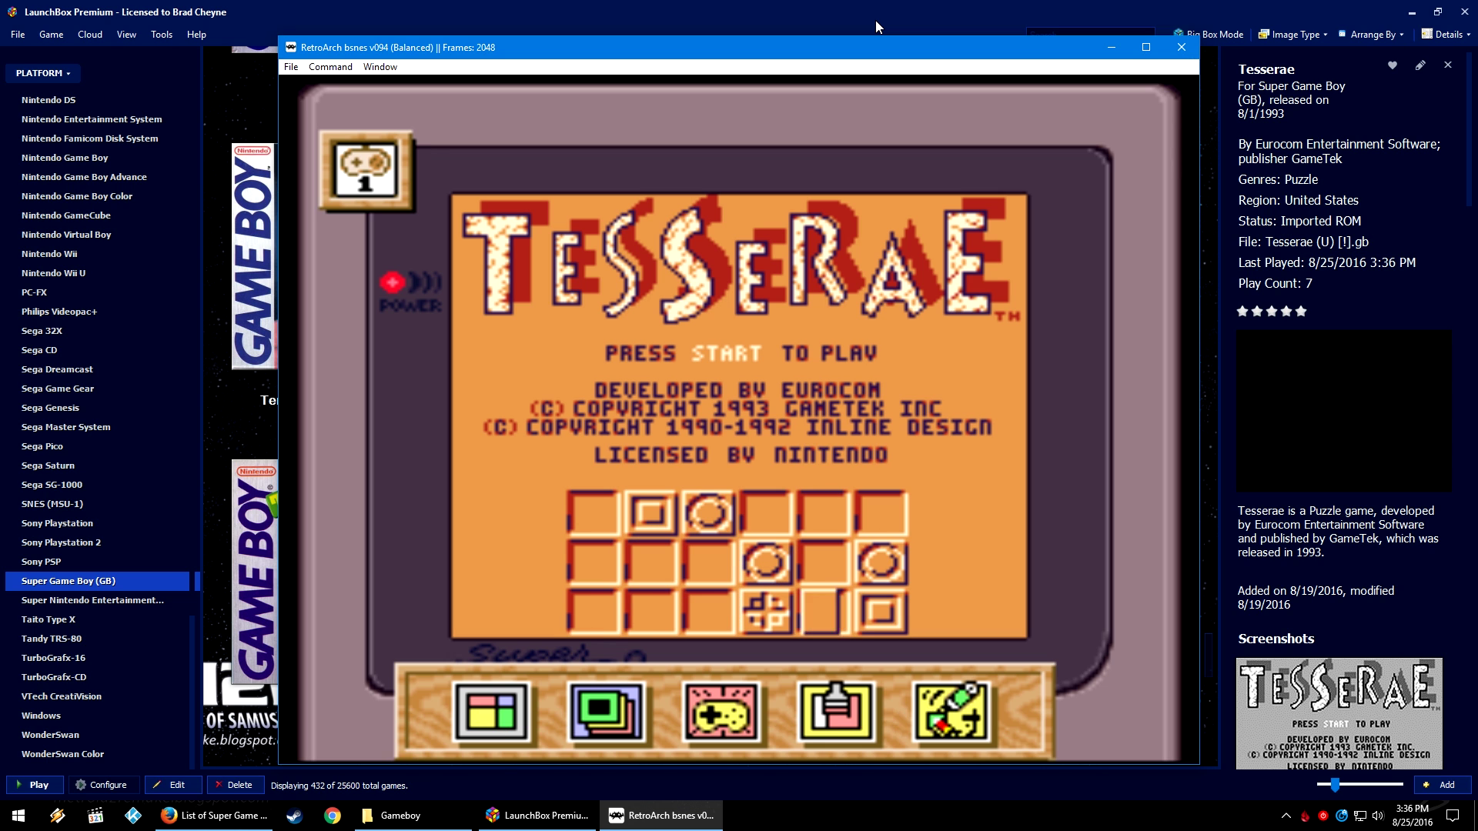
{"action": "key", "text": "q+w"}
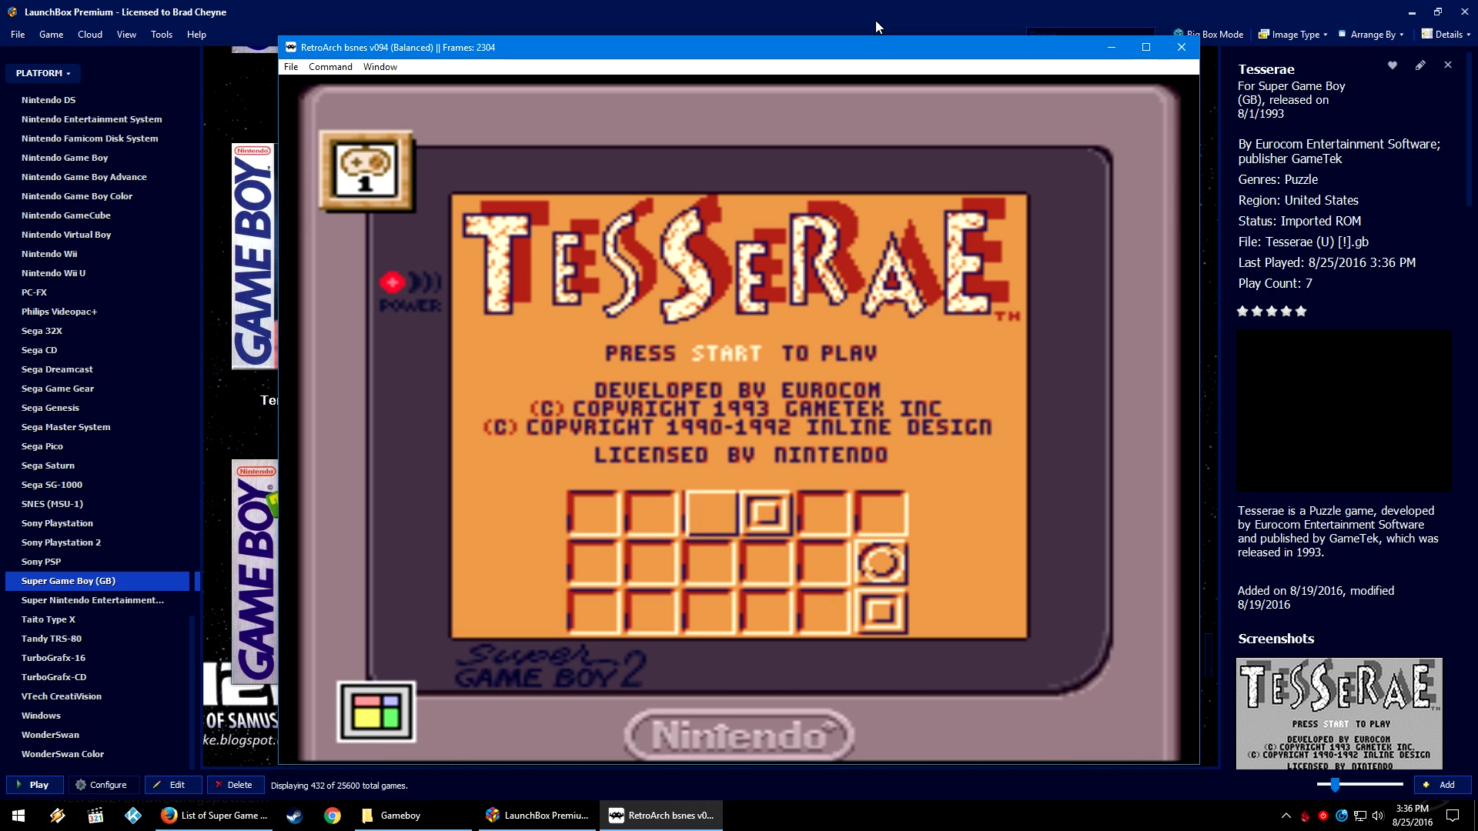
{"action": "key", "text": "q+w"}
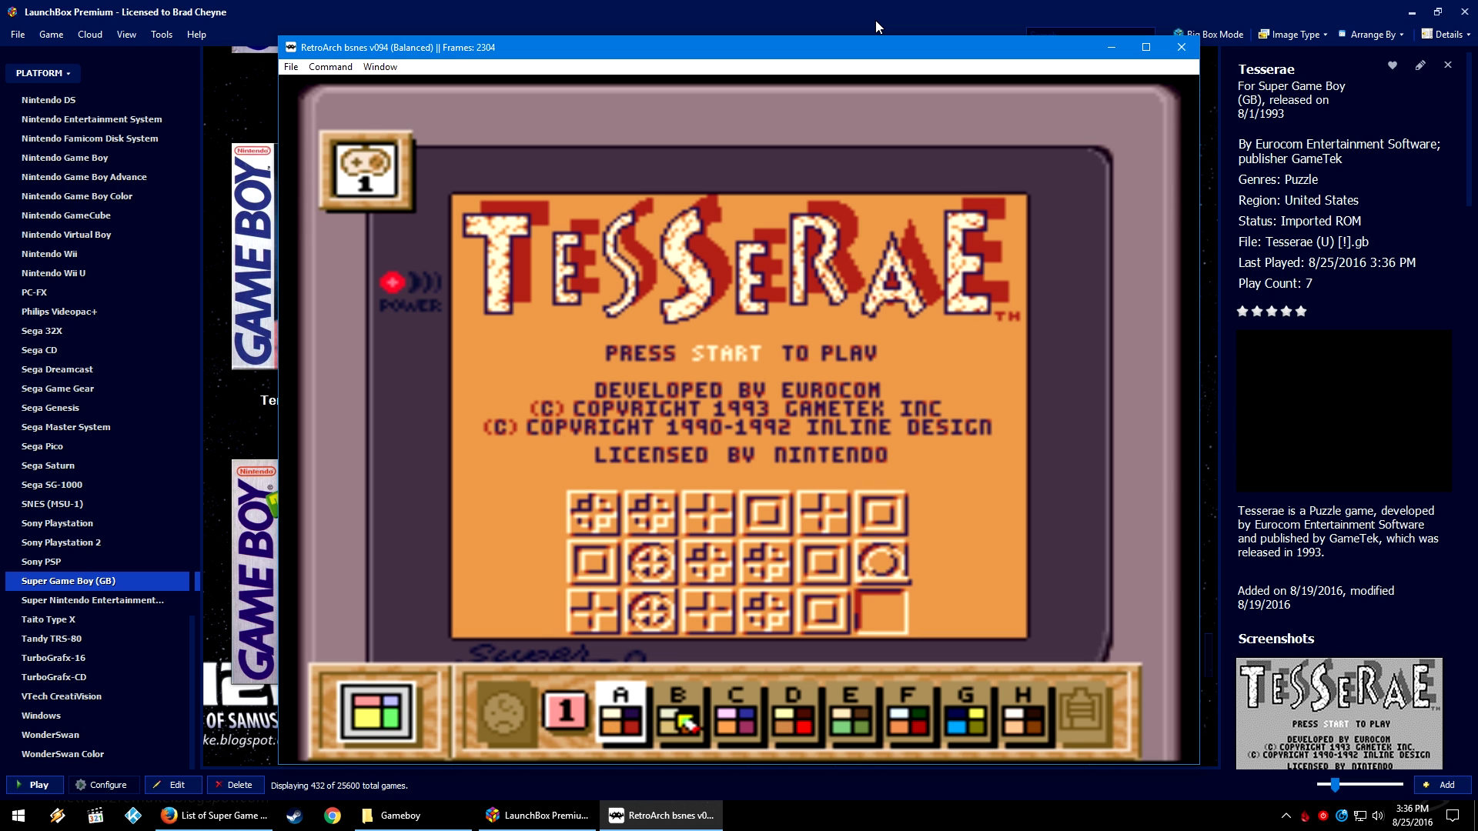
- Try the color palettes E, G and H from palette page 1 on the Tesserae title screen
{"action": "key", "text": "Right"}
{"action": "key", "text": "Right"}
{"action": "key", "text": "Right"}
{"action": "key", "text": "Right"}
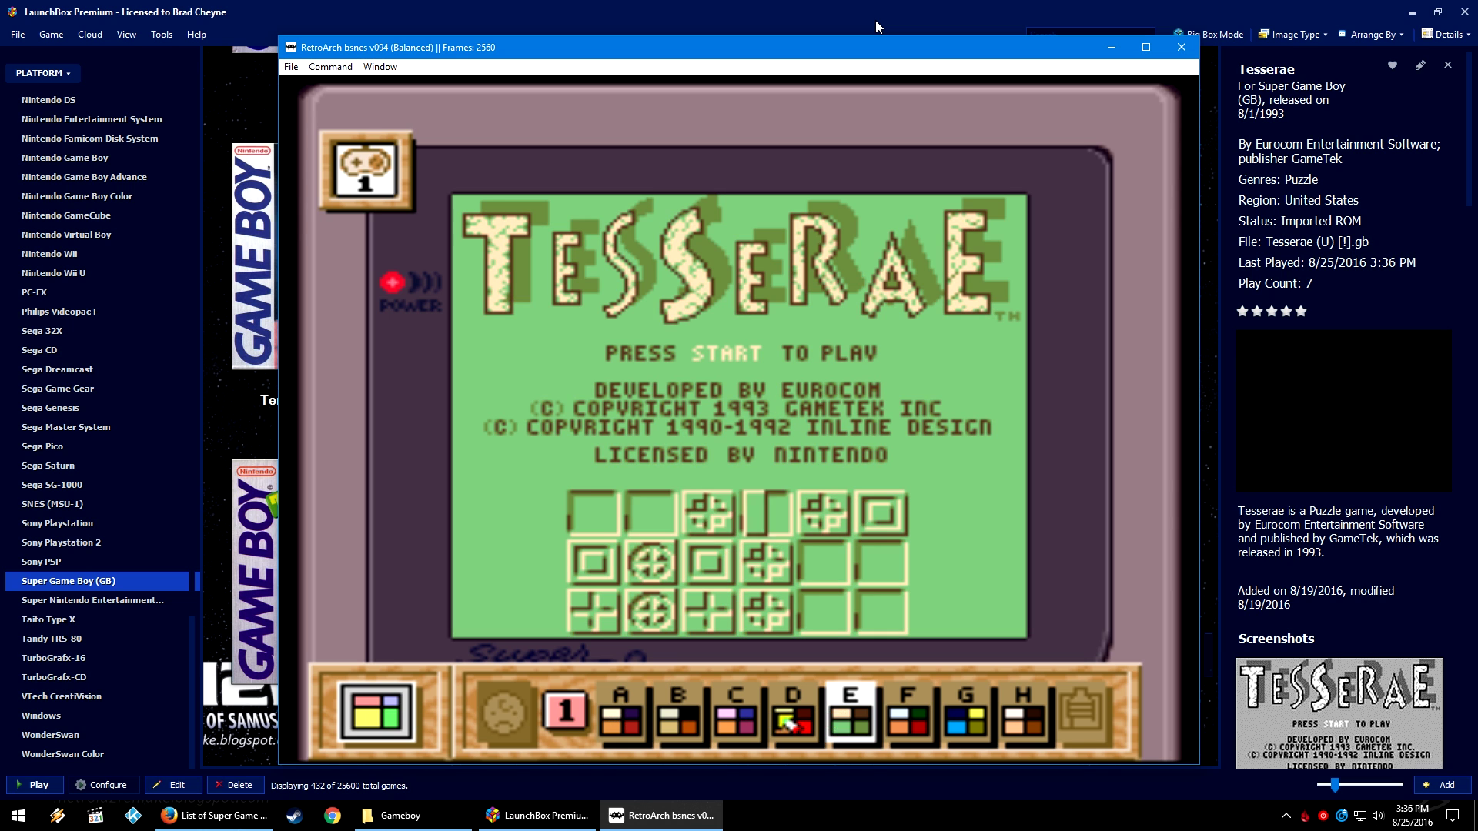
{"action": "key", "text": "Right"}
{"action": "key", "text": "Right"}
{"action": "key", "text": "Right"}
{"action": "key", "text": "Right"}
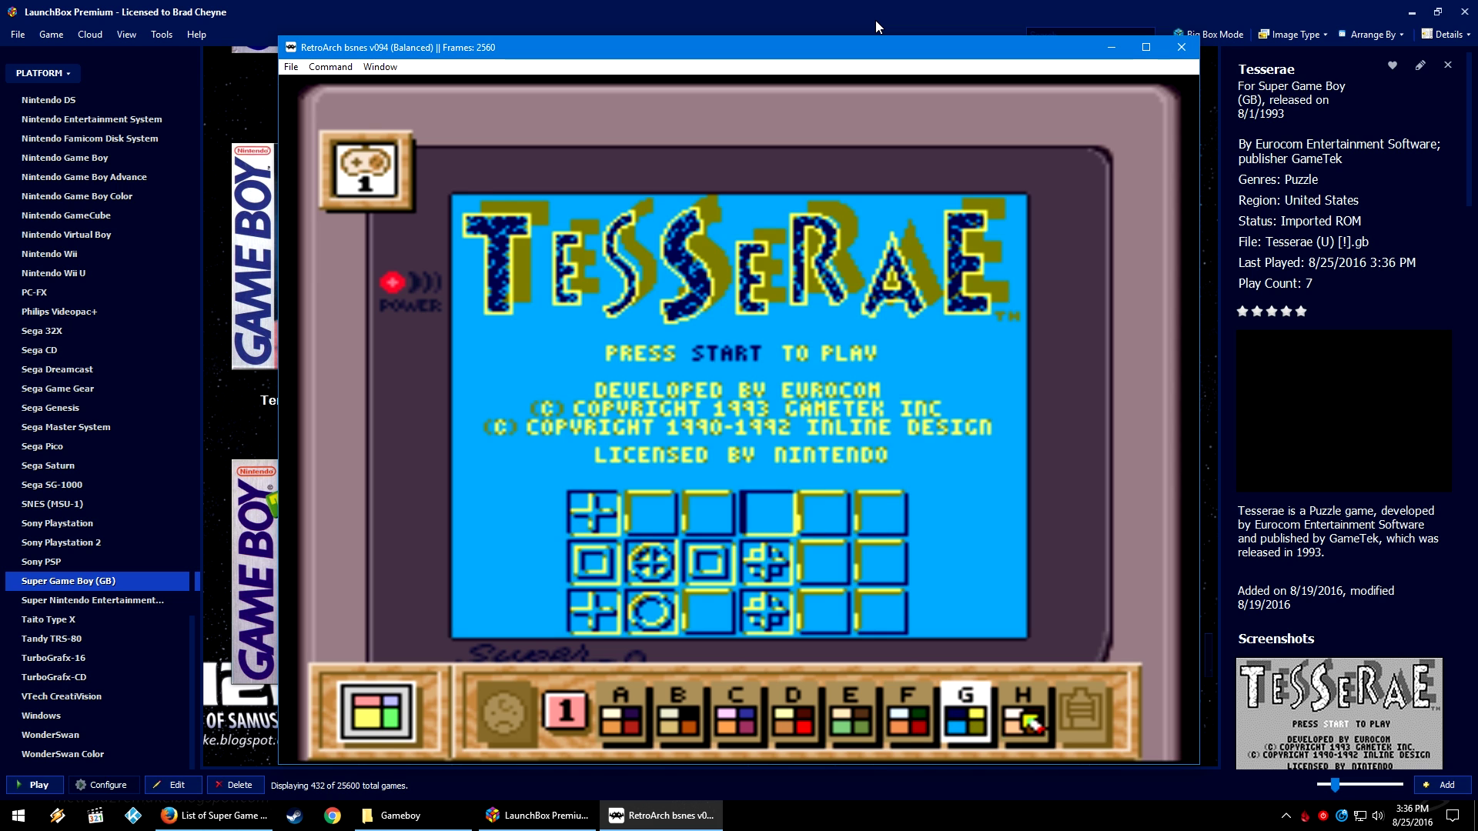
{"action": "key", "text": "Right"}
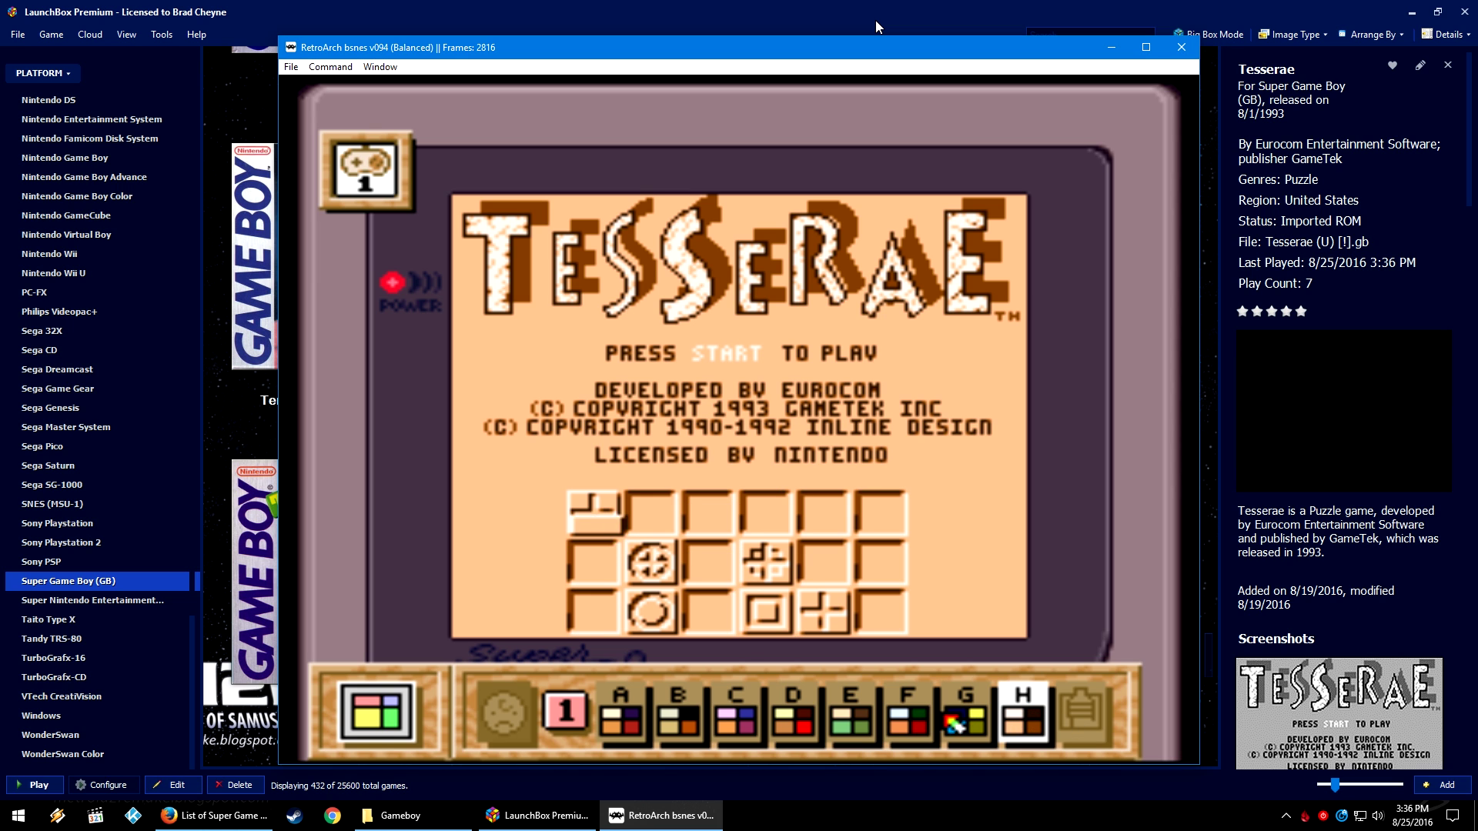
- Switch to palette page 2 and try its palettes A, F and D on the Tesserae title screen
{"action": "key", "text": "Right"}
{"action": "key", "text": "Right"}
{"action": "key", "text": "Right"}
{"action": "key", "text": "Right"}
{"action": "key", "text": "Right"}
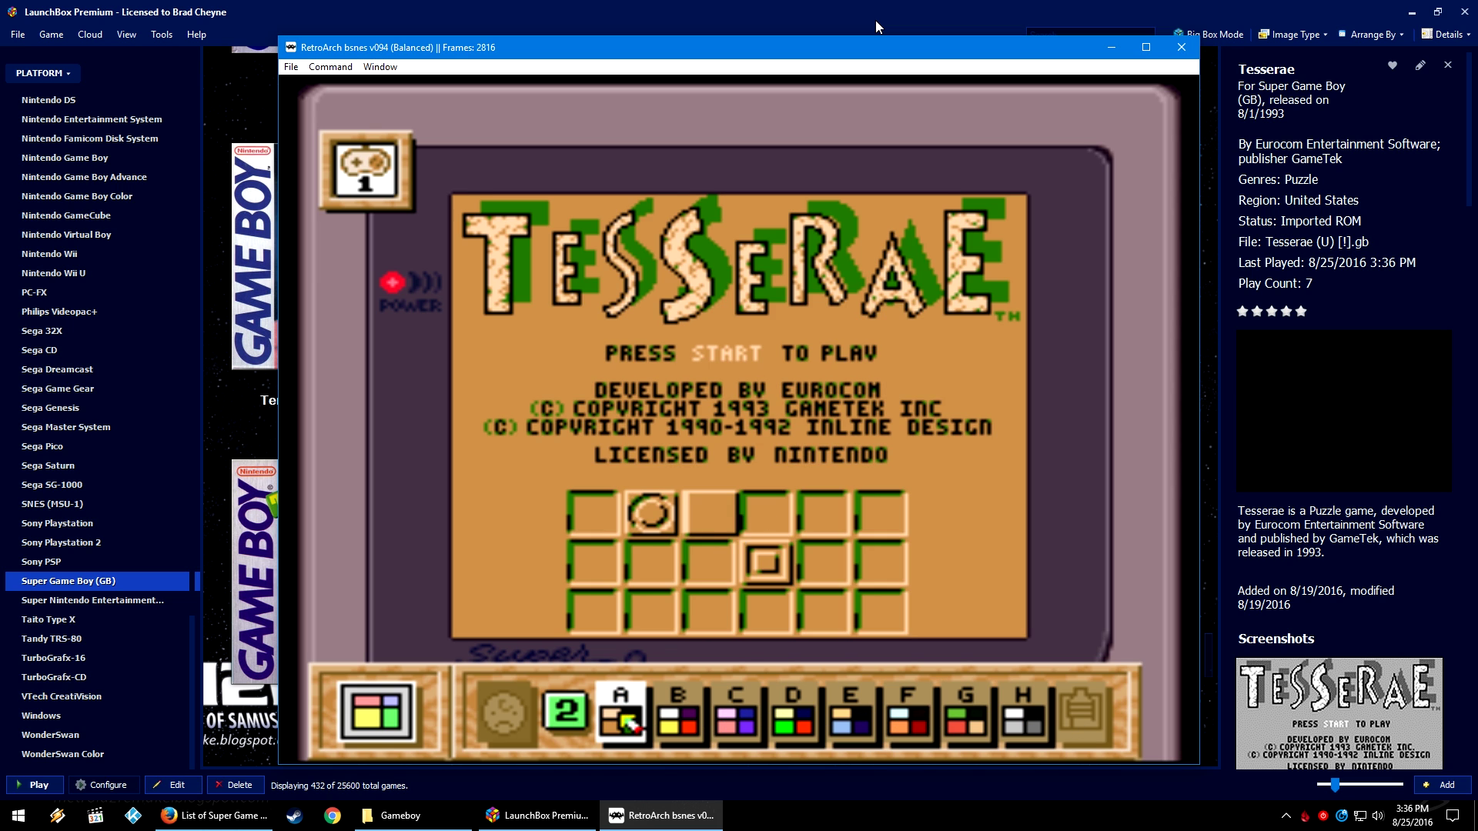
{"action": "key", "text": "Right"}
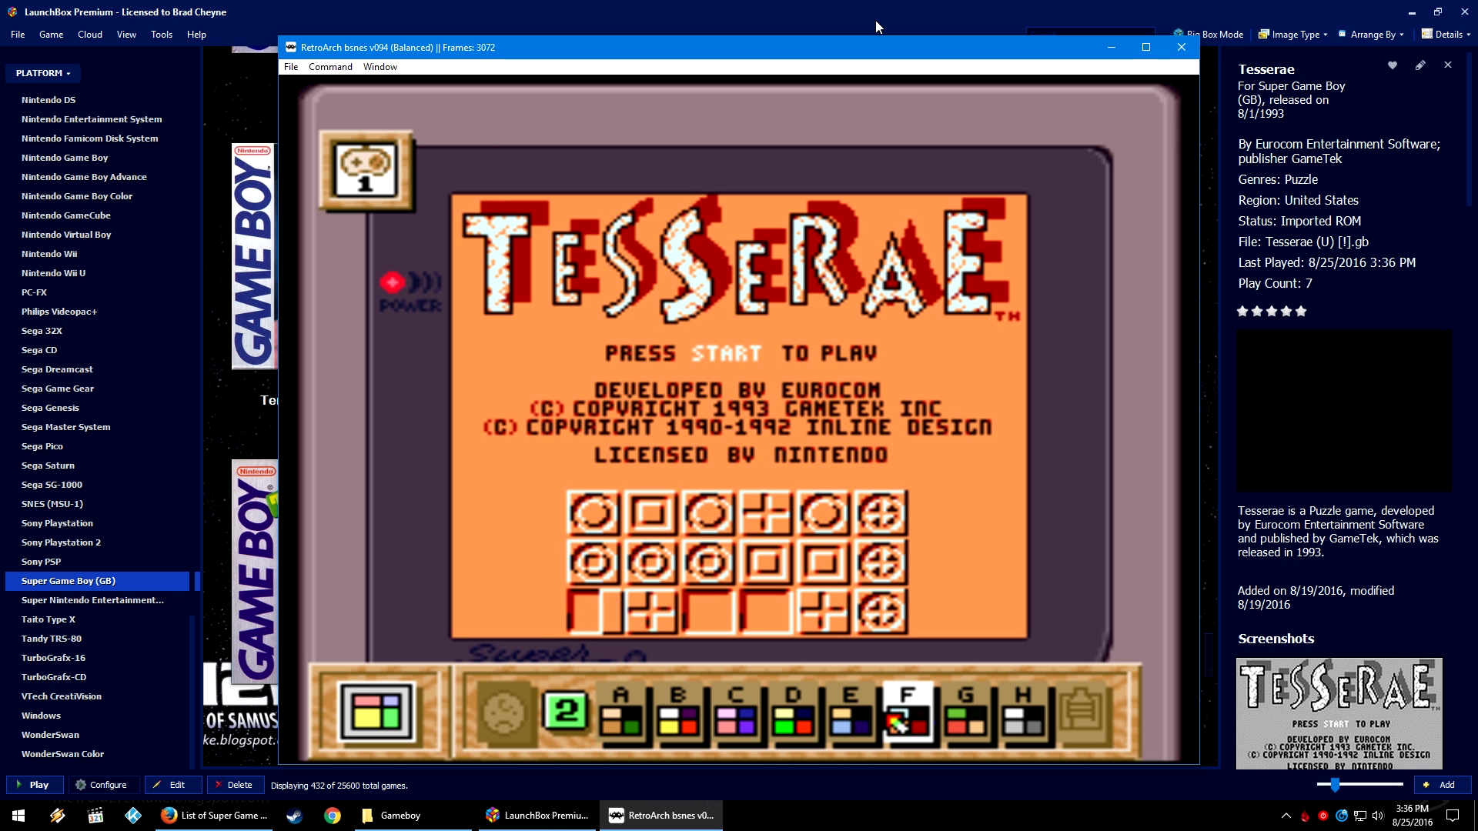
{"action": "key", "text": "Left"}
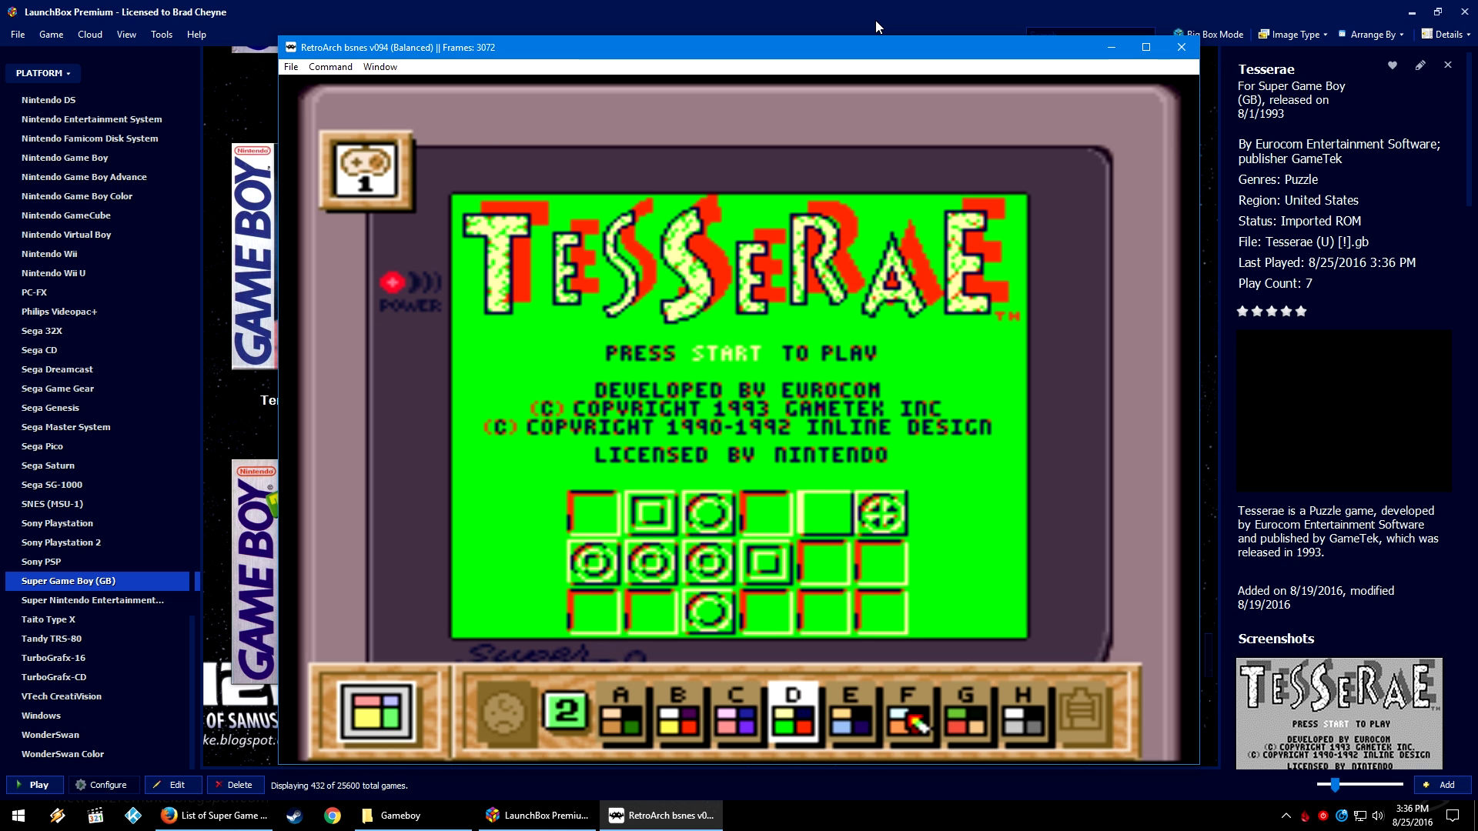
- Return to palette page 1 and apply palette D to the game
{"action": "key", "text": "Right"}
{"action": "key", "text": "Right"}
{"action": "key", "text": "Right"}
{"action": "key", "text": "Right"}
{"action": "key", "text": "Right"}
{"action": "key", "text": "Up"}
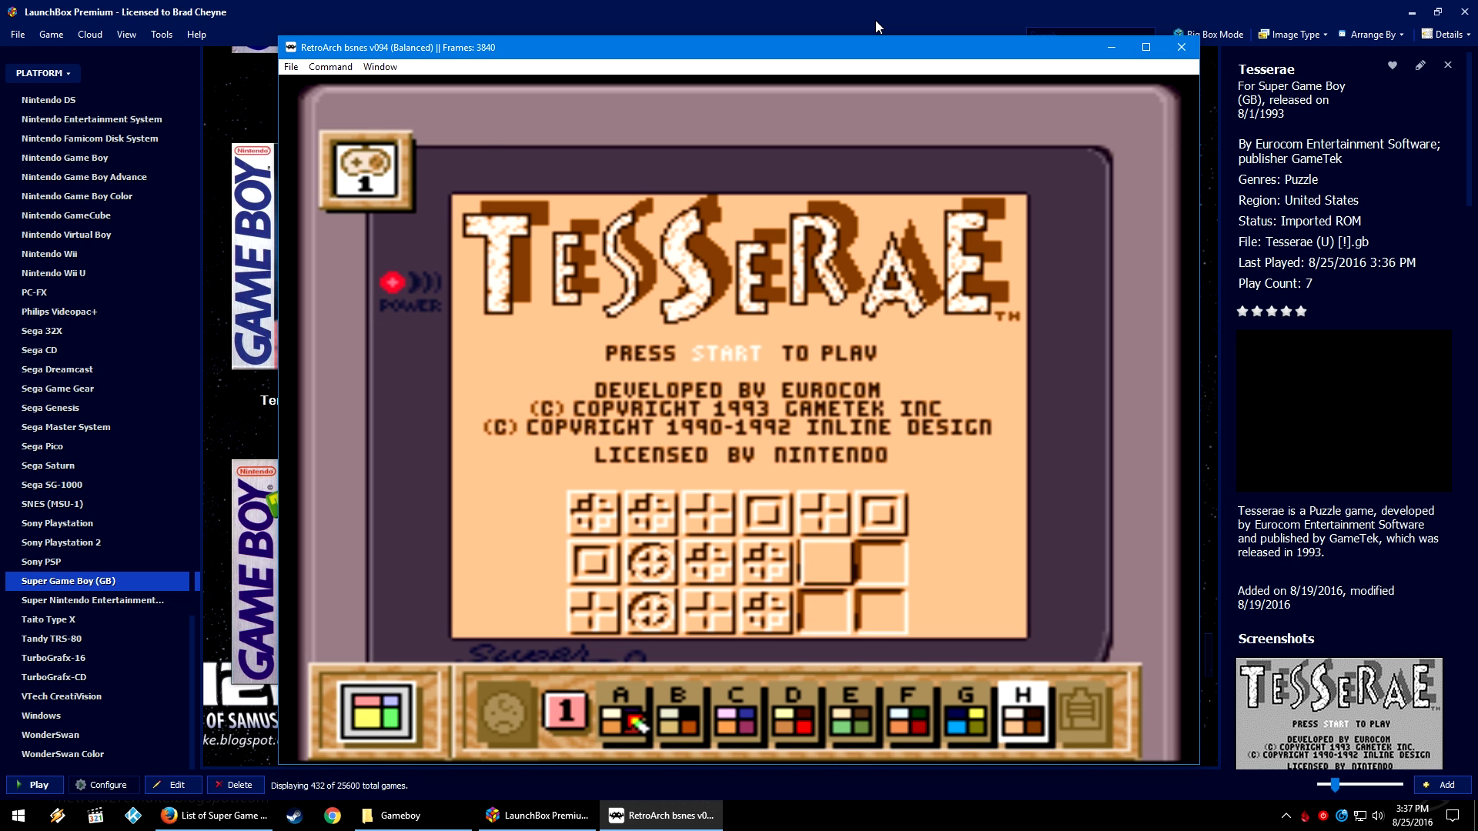
{"action": "key", "text": "Right"}
{"action": "key", "text": "Right"}
{"action": "key", "text": "Left"}
{"action": "key", "text": "Right"}
{"action": "key", "text": "Right"}
{"action": "key", "text": "Right"}
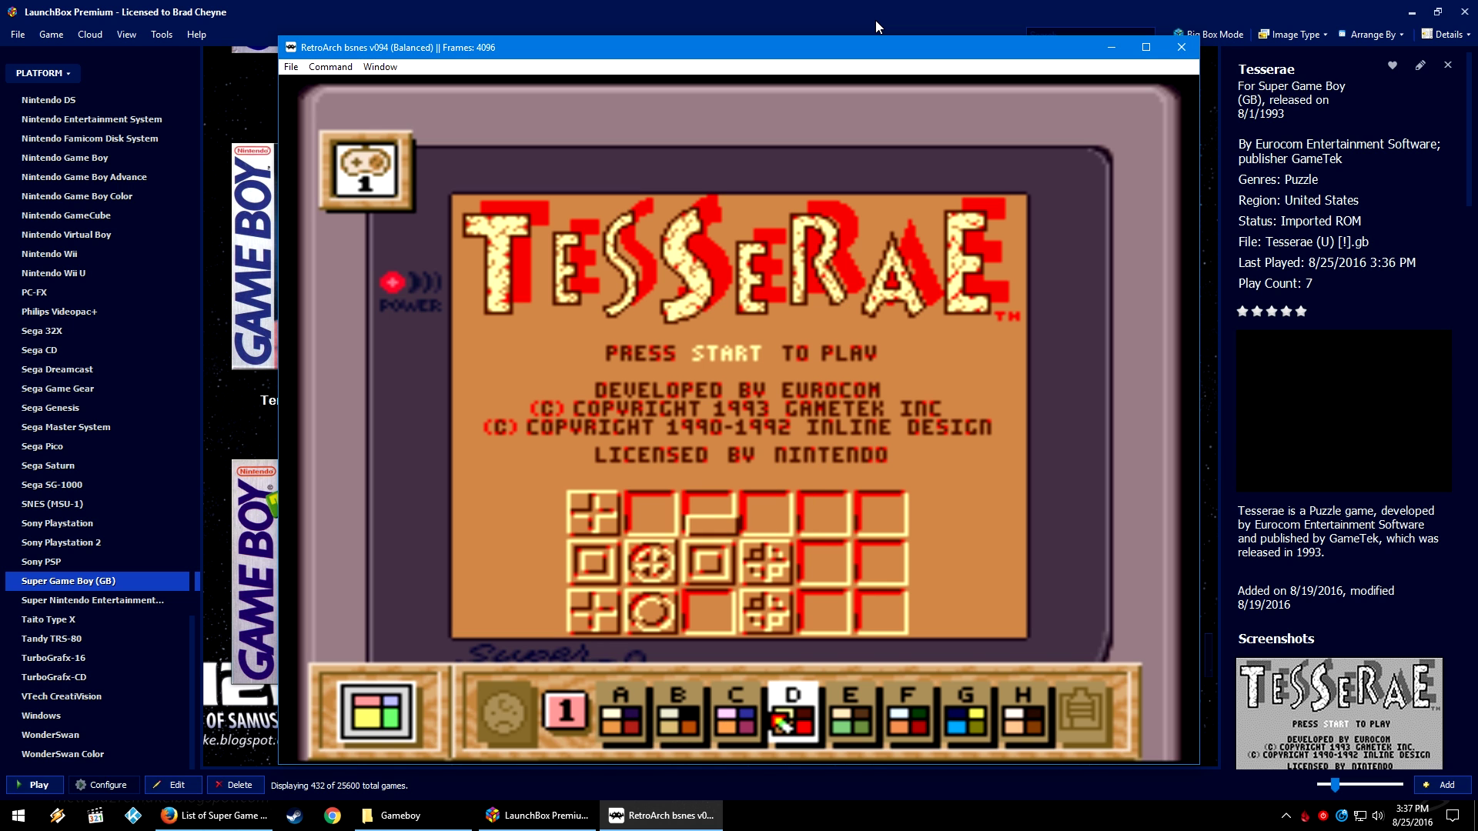
- Leave the palette choices, open the border selection, and try the plain black border and the circuit board border
{"action": "key", "text": "x"}
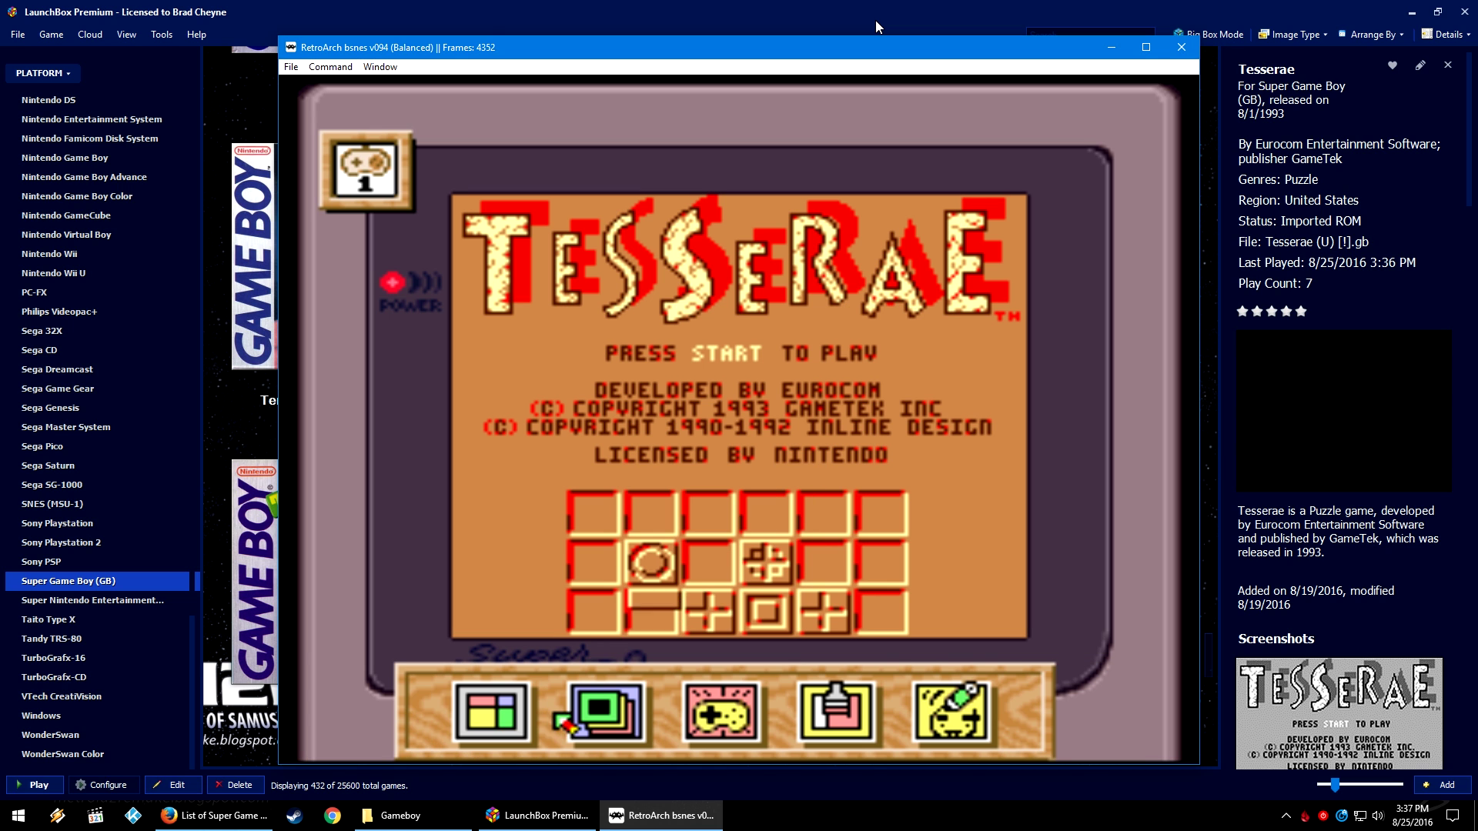
{"action": "key", "text": "z"}
{"action": "key", "text": "x"}
{"action": "key", "text": "Right"}
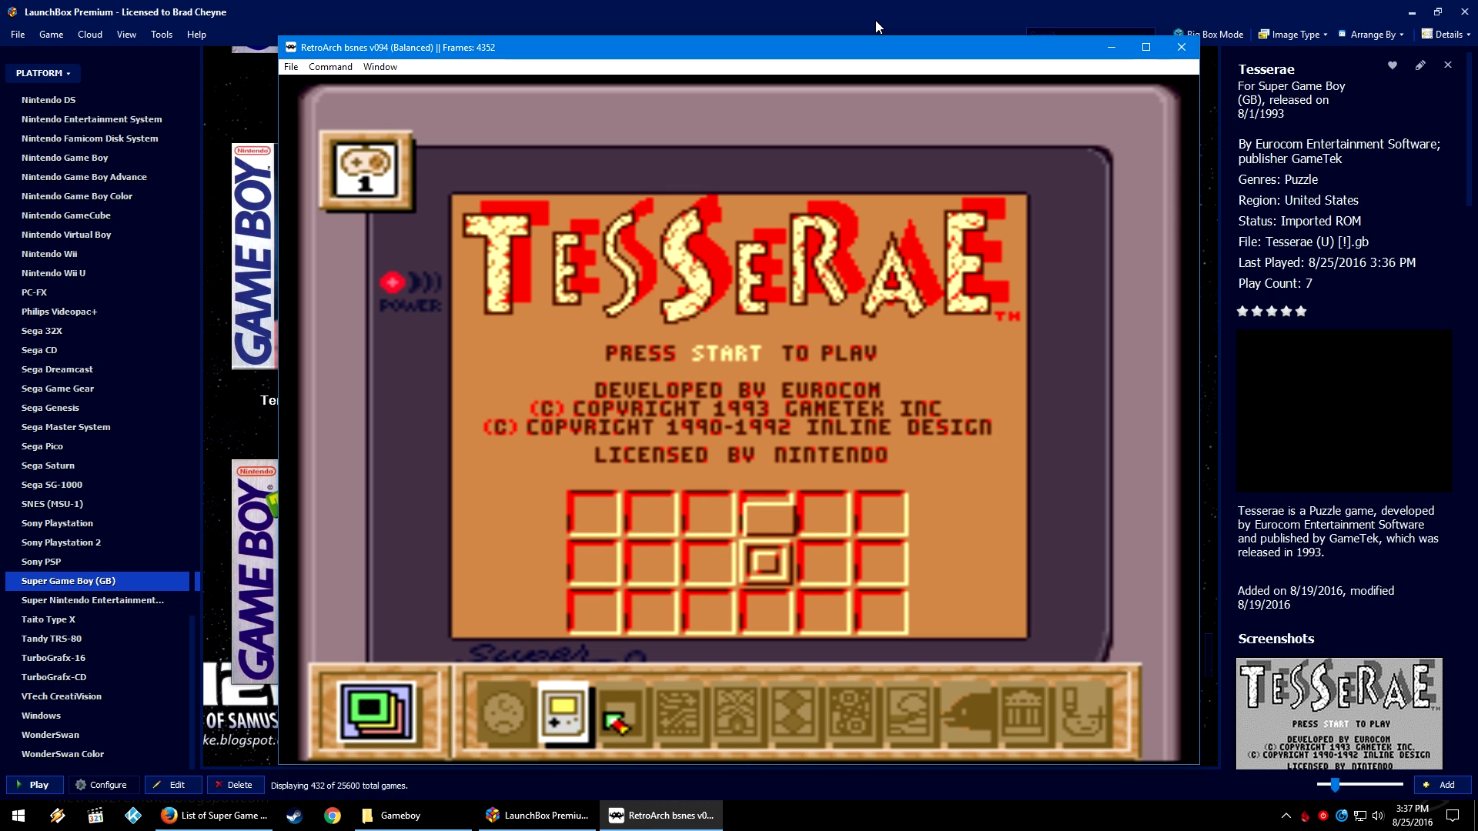
{"action": "key", "text": "x"}
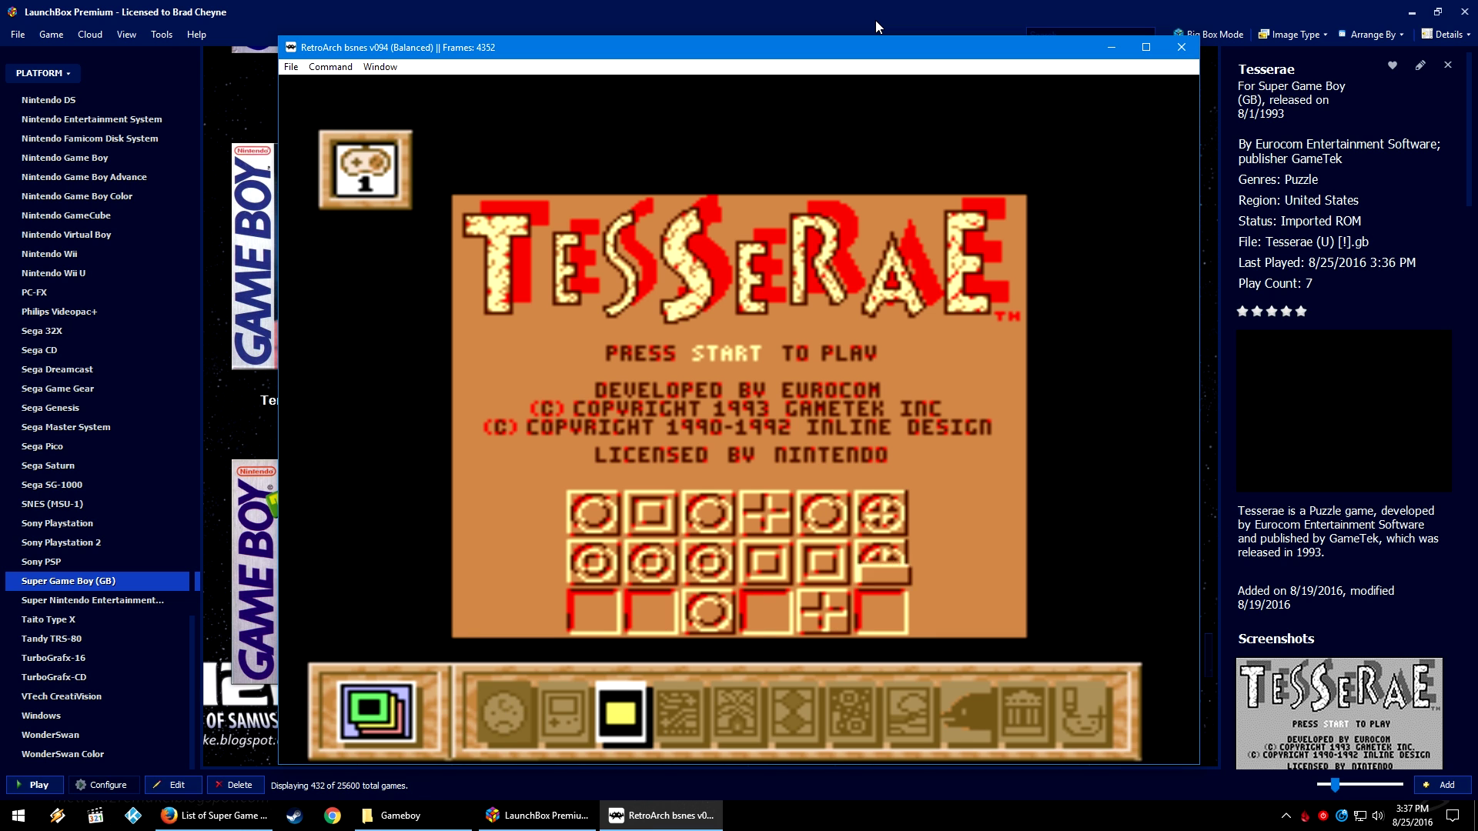
{"action": "key", "text": "Right"}
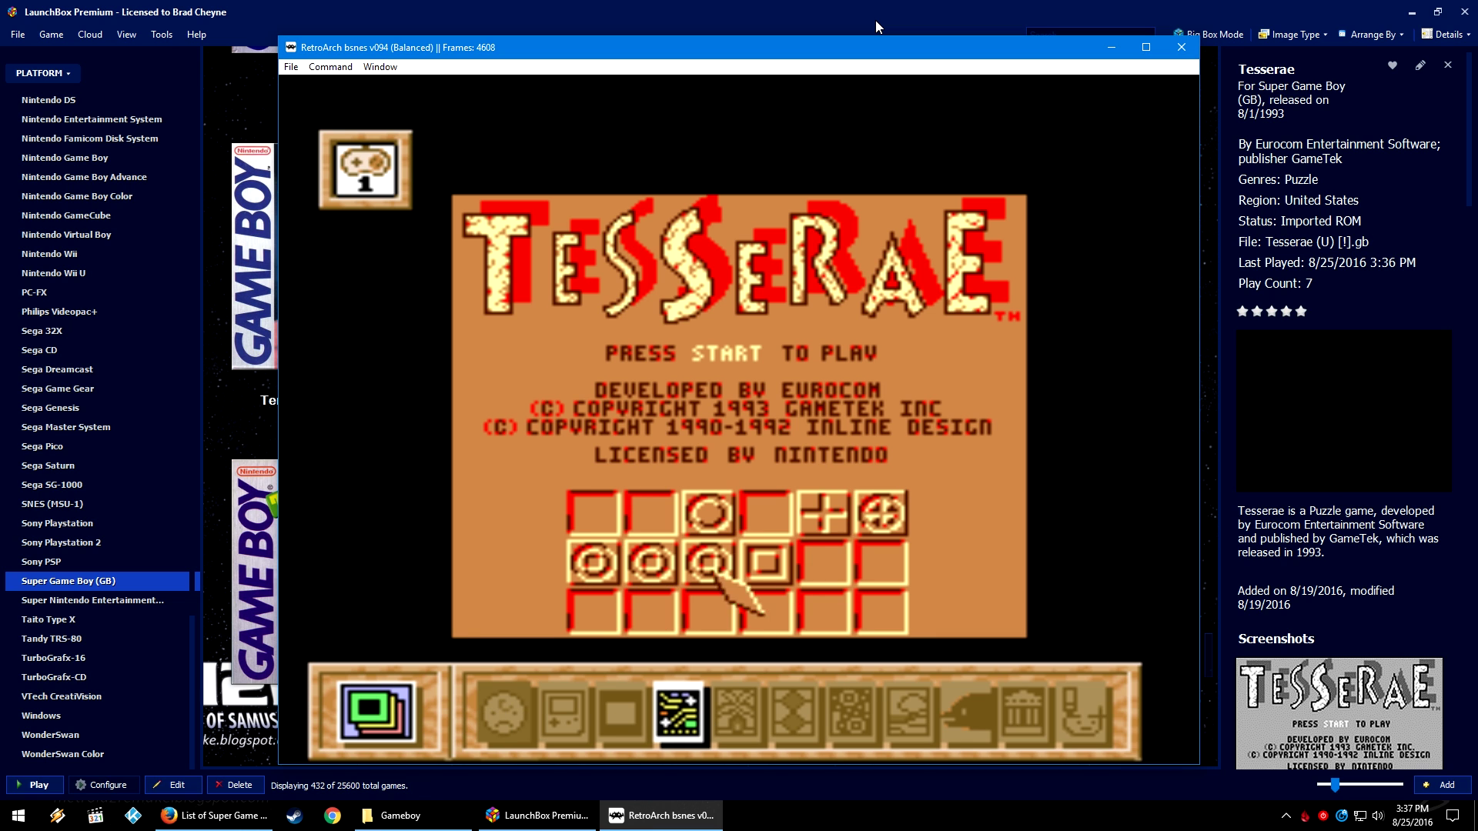
{"action": "key", "text": "x"}
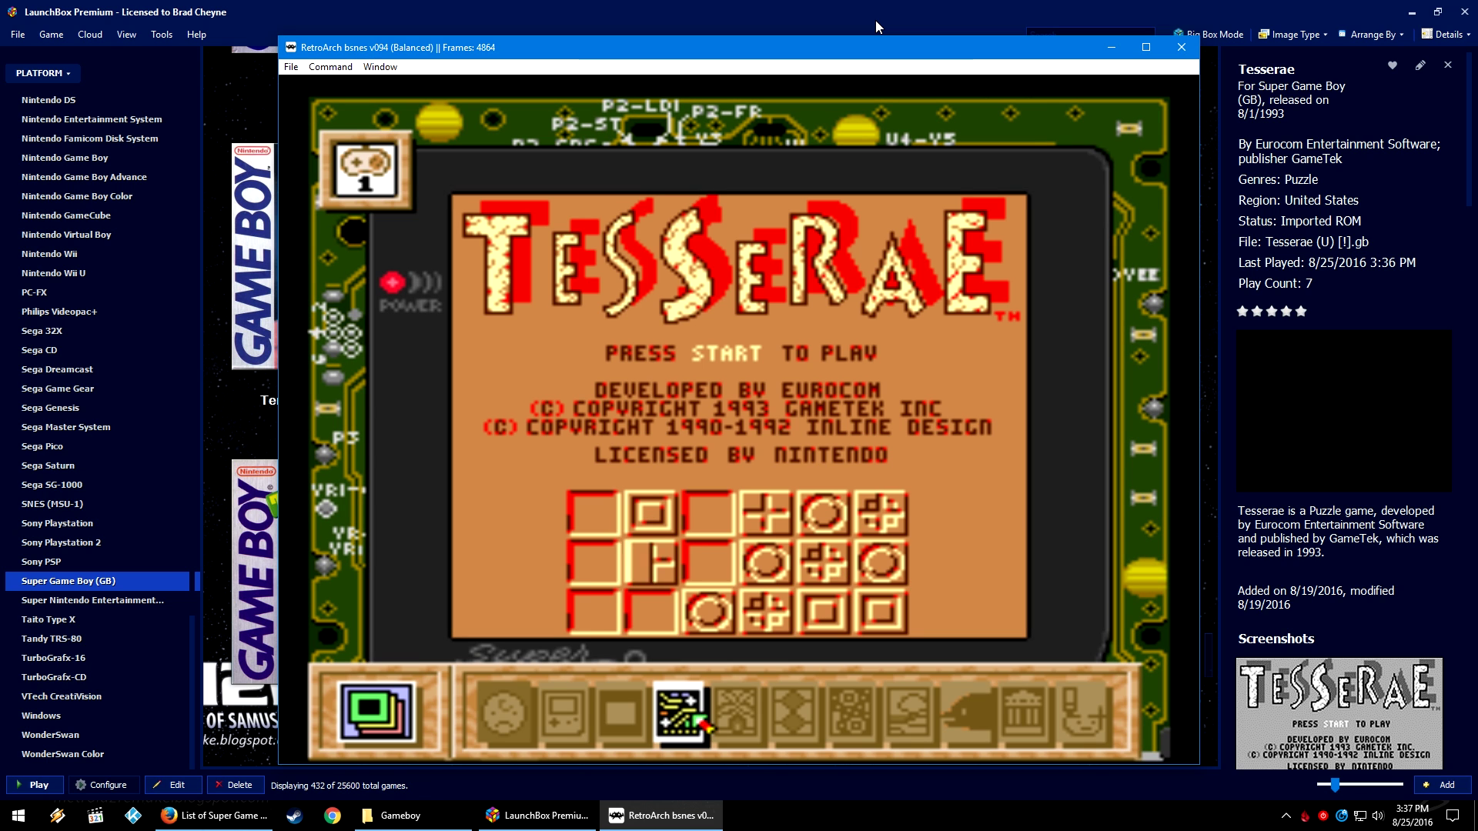
- Try the palm tree border, and apply the diamond-tile border with Game Boy and controller motifs
{"action": "key", "text": "Right"}
{"action": "key", "text": "x"}
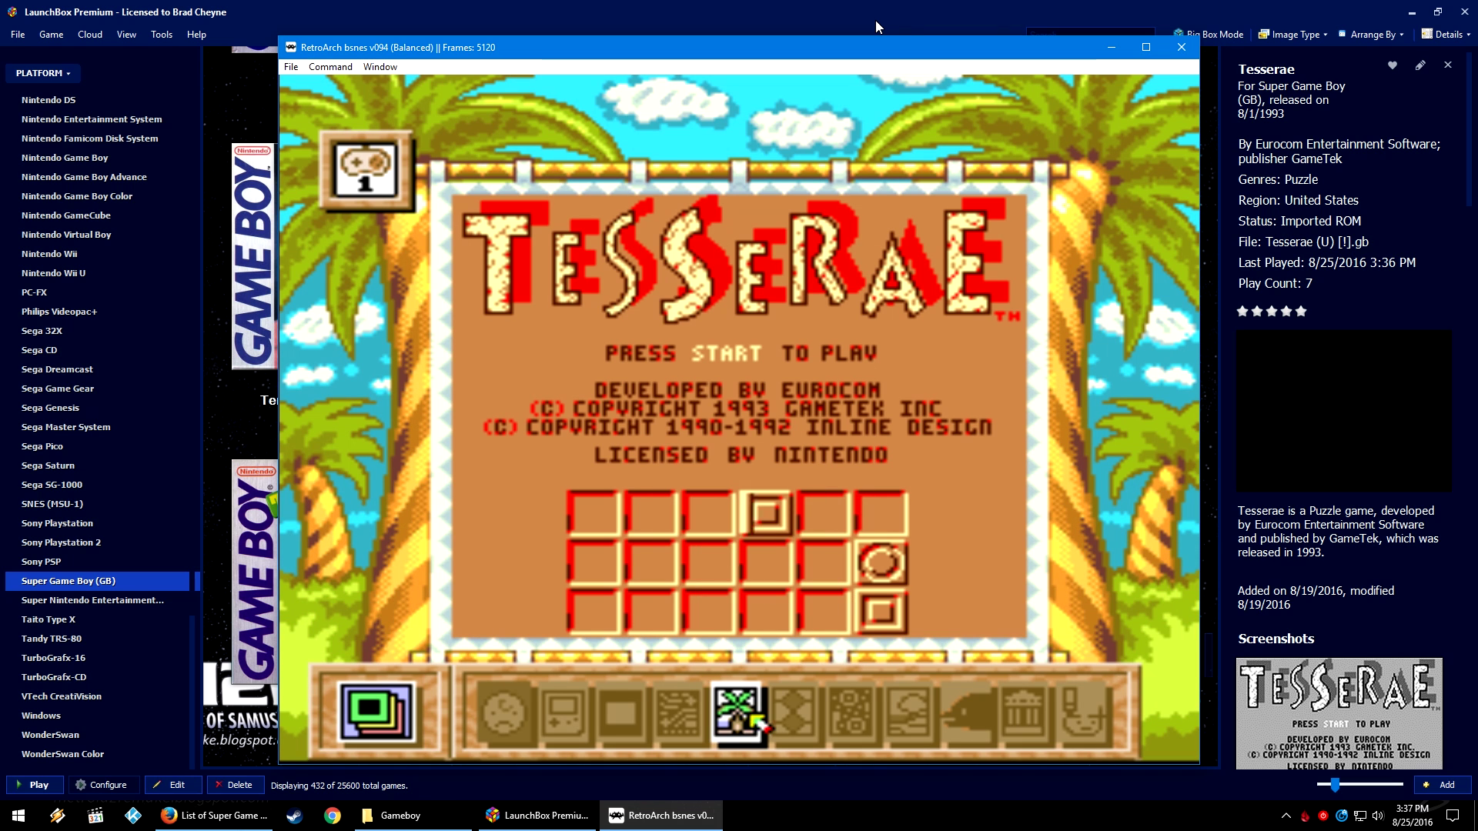
{"action": "key", "text": "Right"}
{"action": "key", "text": "x"}
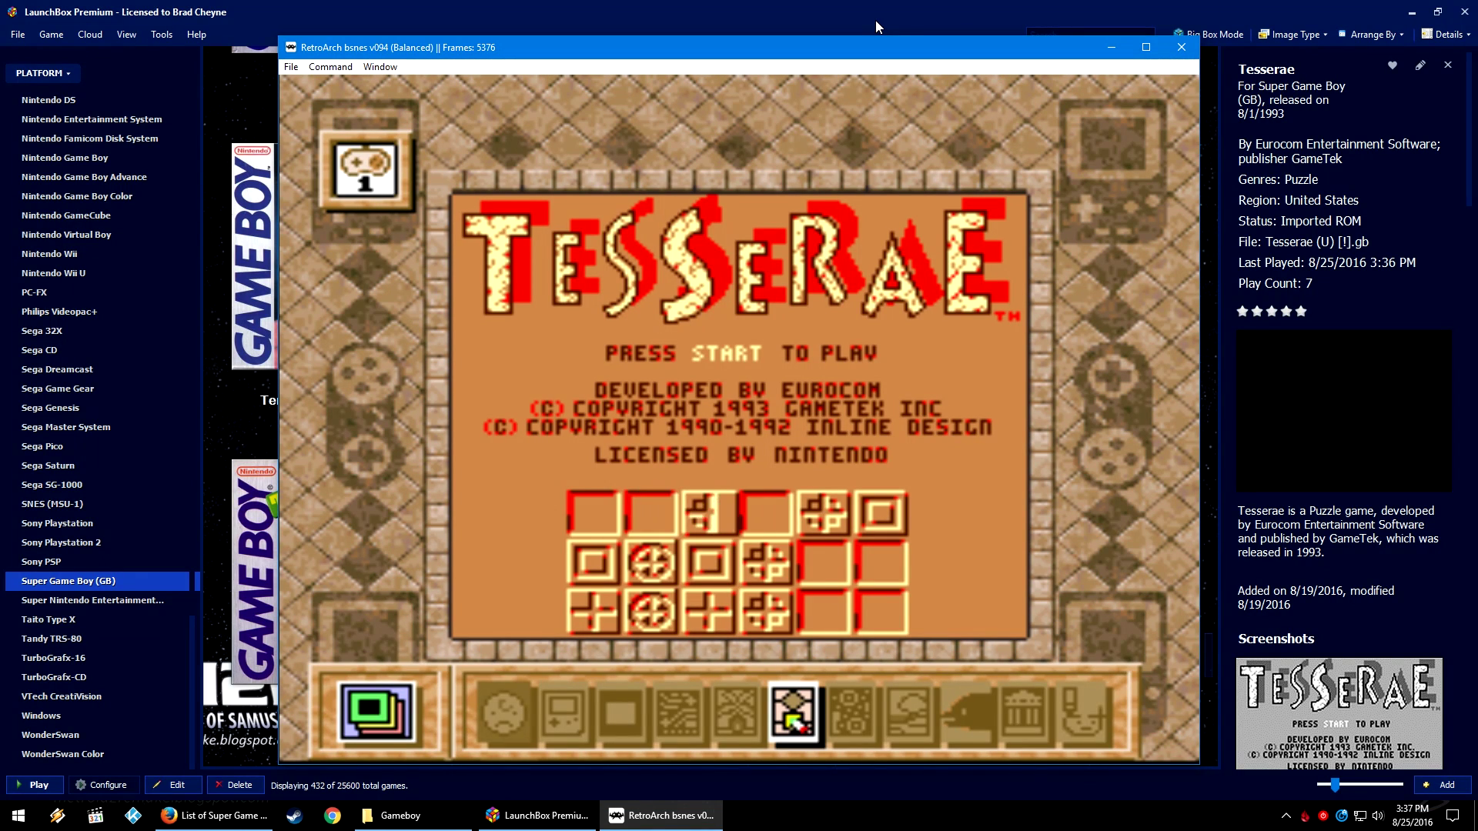
- Leave the border selection and open the controller layout setting in the Super Game Boy menu
{"action": "key", "text": "Right"}
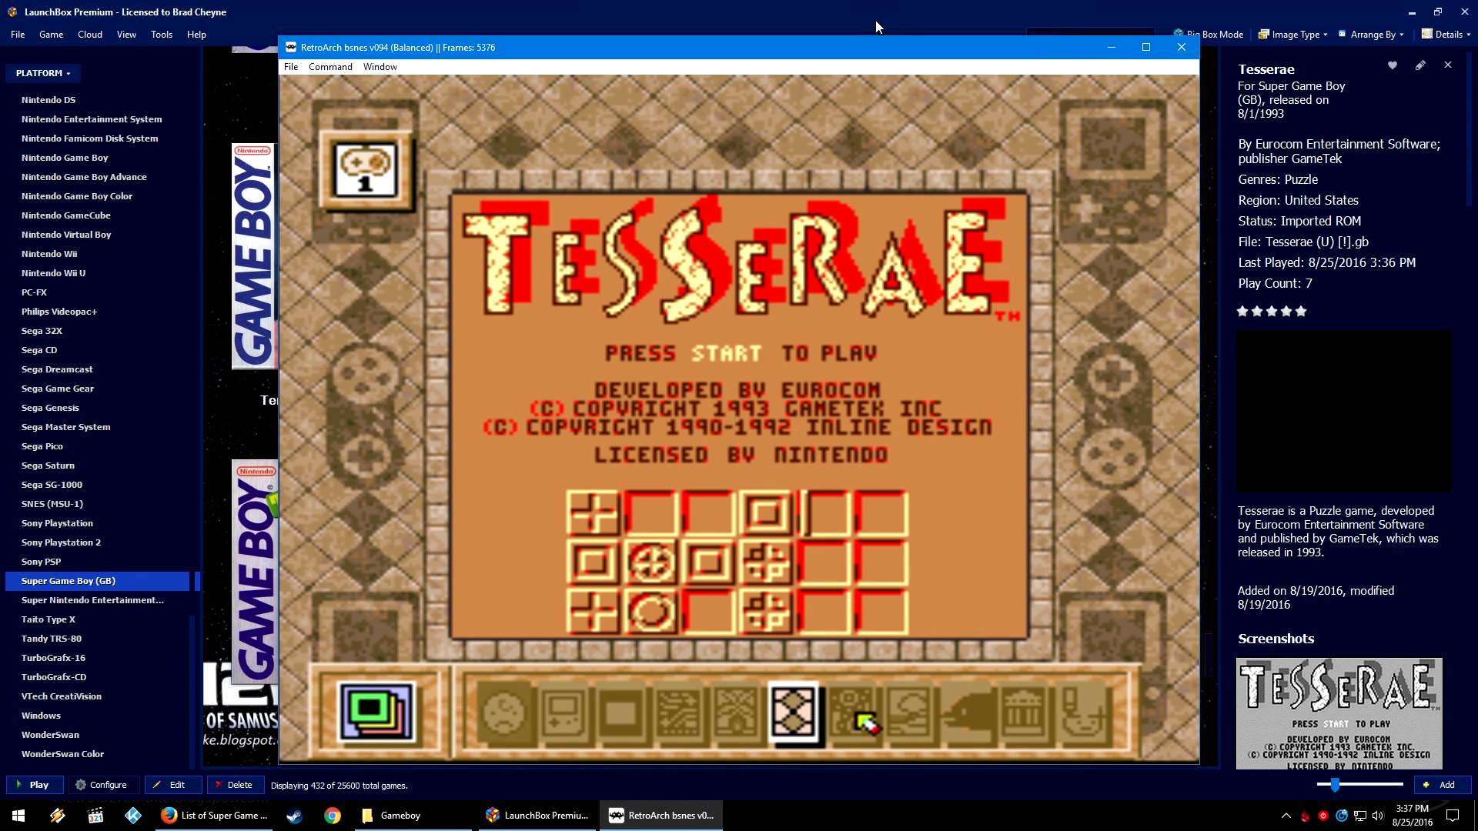
{"action": "key", "text": "Left"}
{"action": "key", "text": "Left"}
{"action": "key", "text": "Left"}
{"action": "key", "text": "Left"}
{"action": "key", "text": "Left"}
{"action": "key", "text": "Left"}
{"action": "key", "text": "Left"}
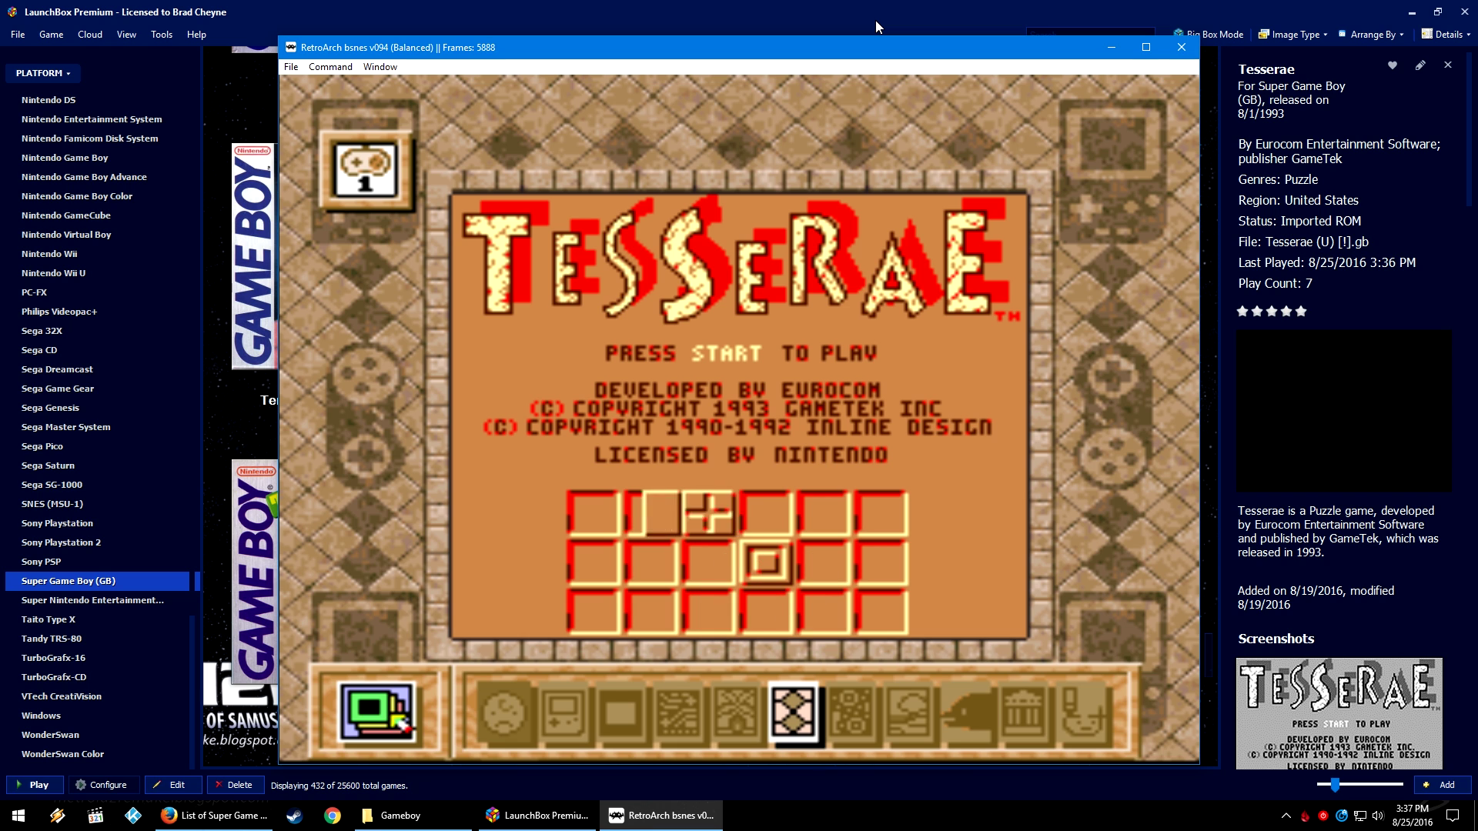
{"action": "key", "text": "x"}
{"action": "key", "text": "x"}
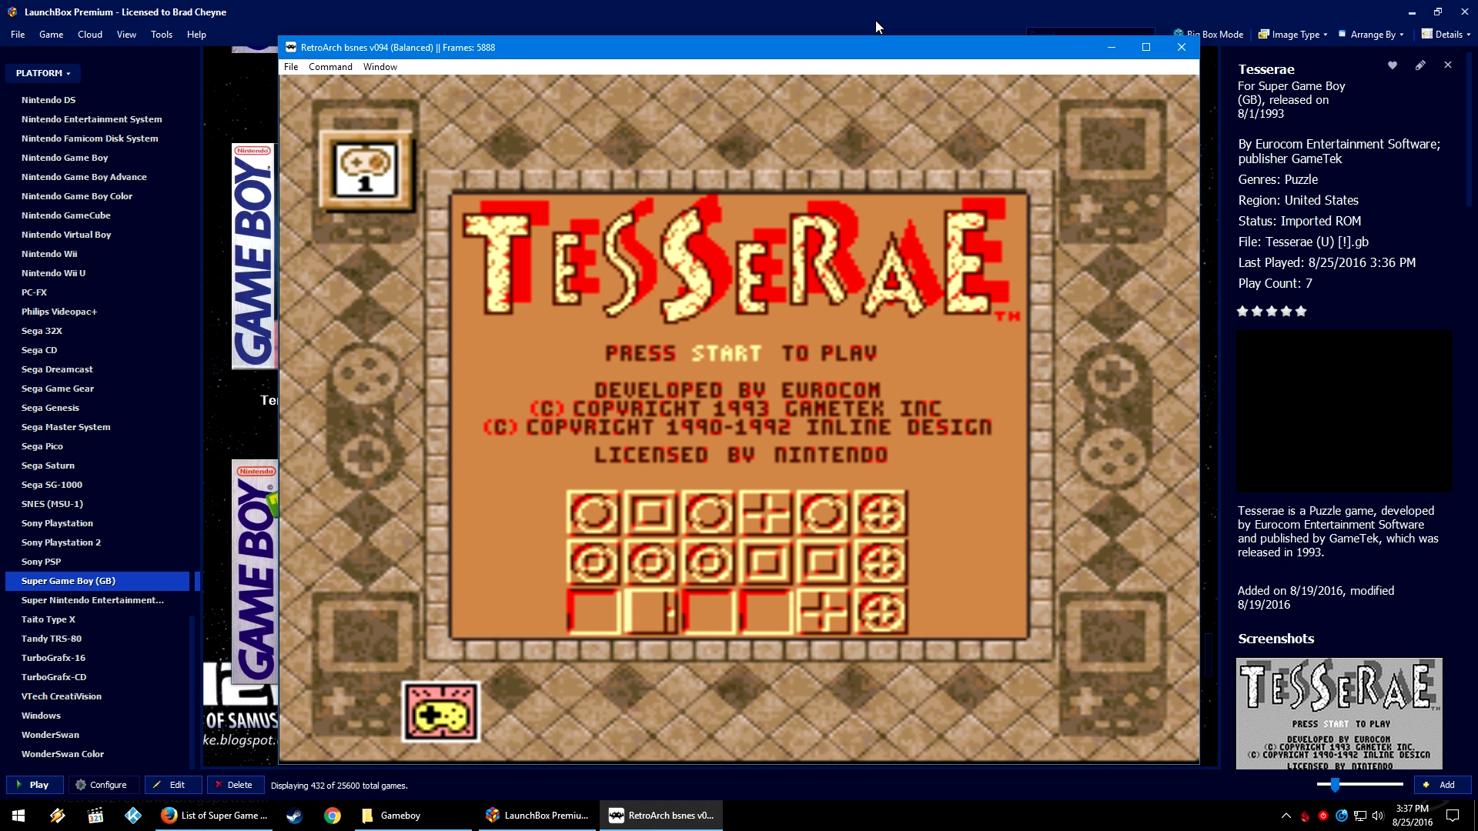
- Switch the controller layout to Type B and back to Type A
{"action": "key", "text": "Right"}
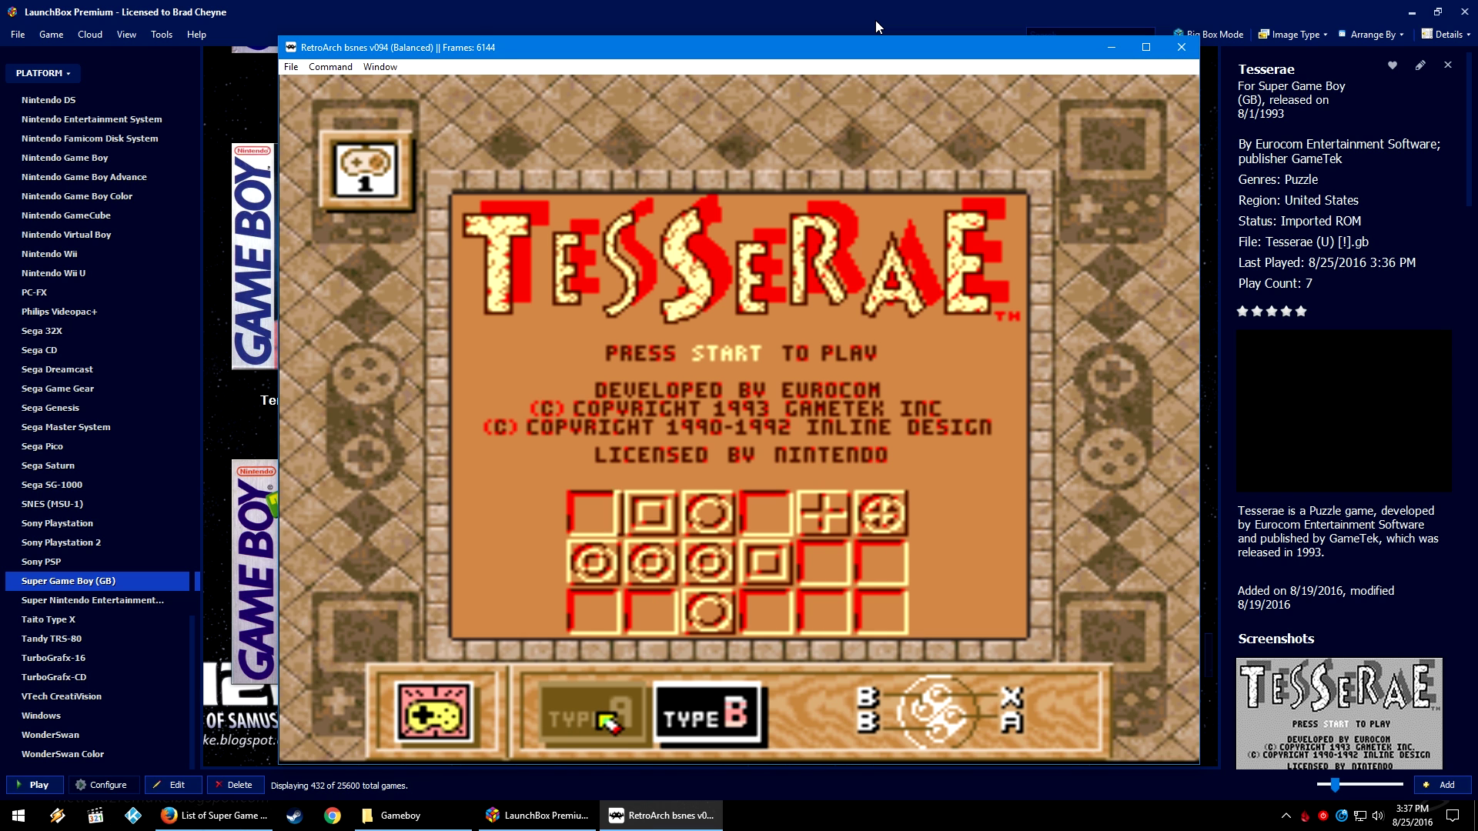
{"action": "key", "text": "x"}
{"action": "key", "text": "Right"}
{"action": "key", "text": "x"}
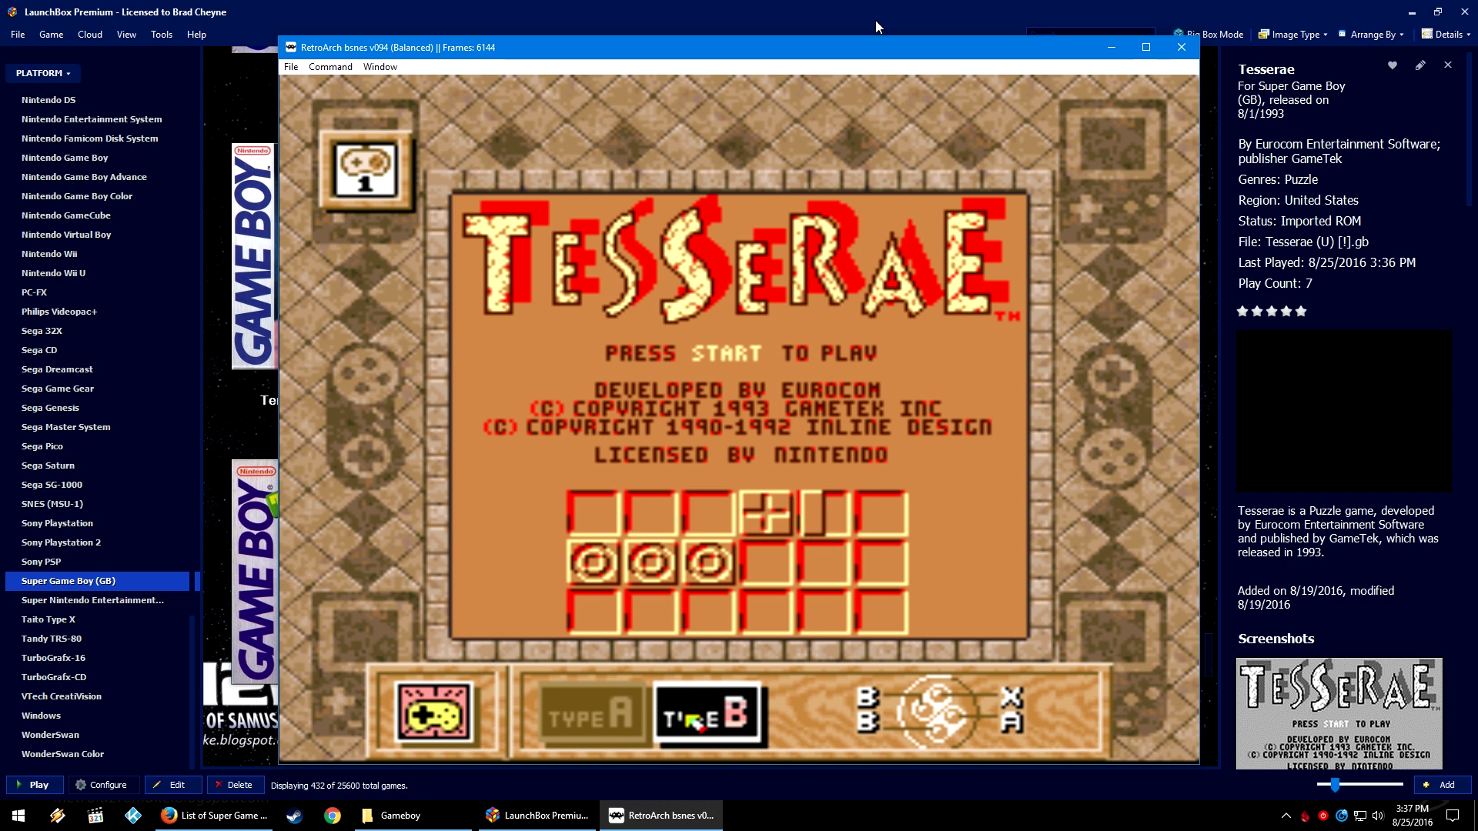
{"action": "key", "text": "Left"}
{"action": "key", "text": "x"}
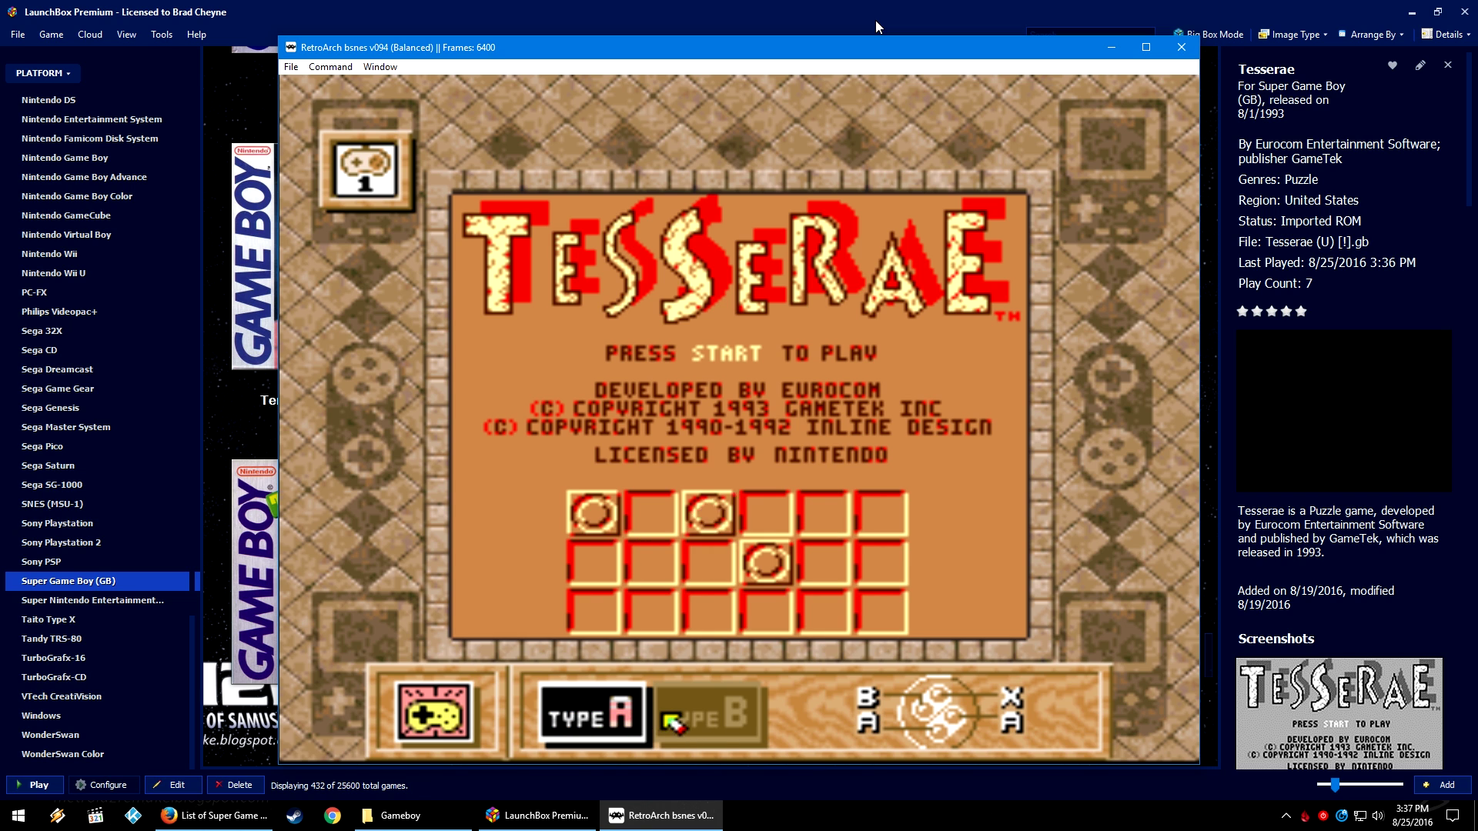
- Leave the controller layout setting and go back through the Super Game Boy menu
{"action": "key", "text": "Right"}
{"action": "key", "text": "x"}
{"action": "key", "text": "z"}
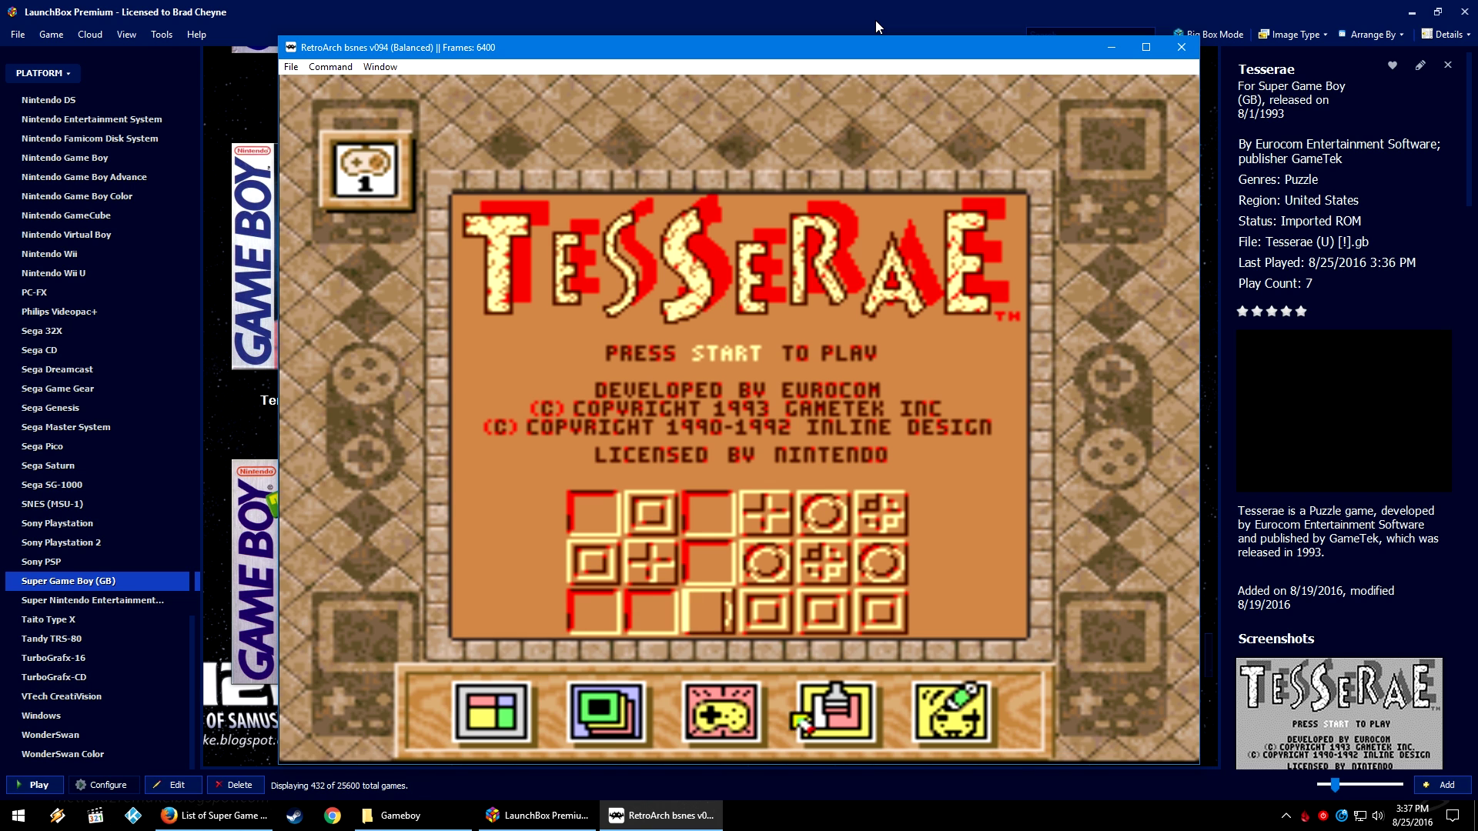
{"action": "key", "text": "z"}
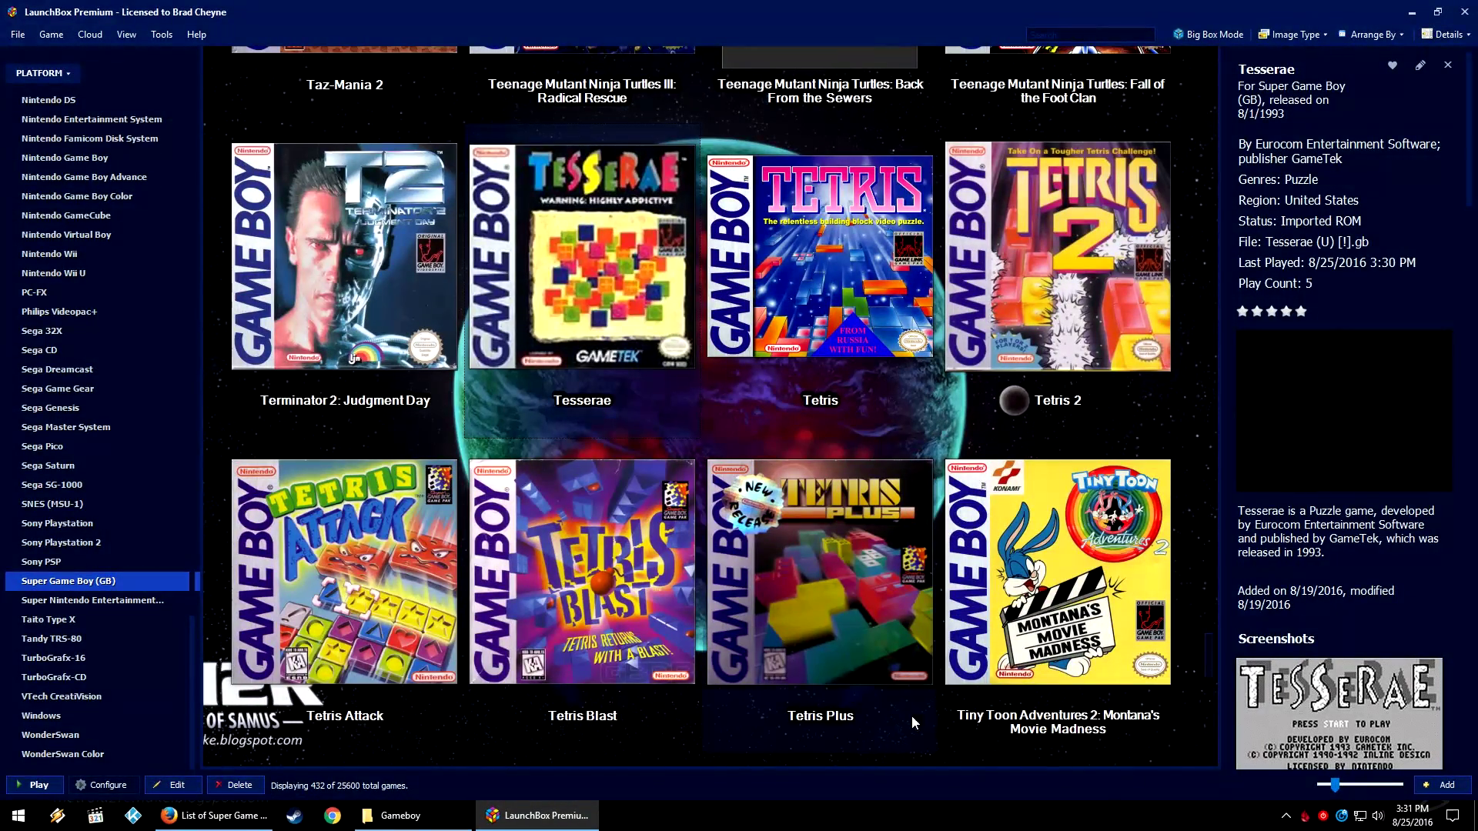
- Launch Tetris Plus from the Super Game Boy (GB) games and advance past its title screen to the mode selection
{"action": "double_click", "coordinate": [881, 633]}
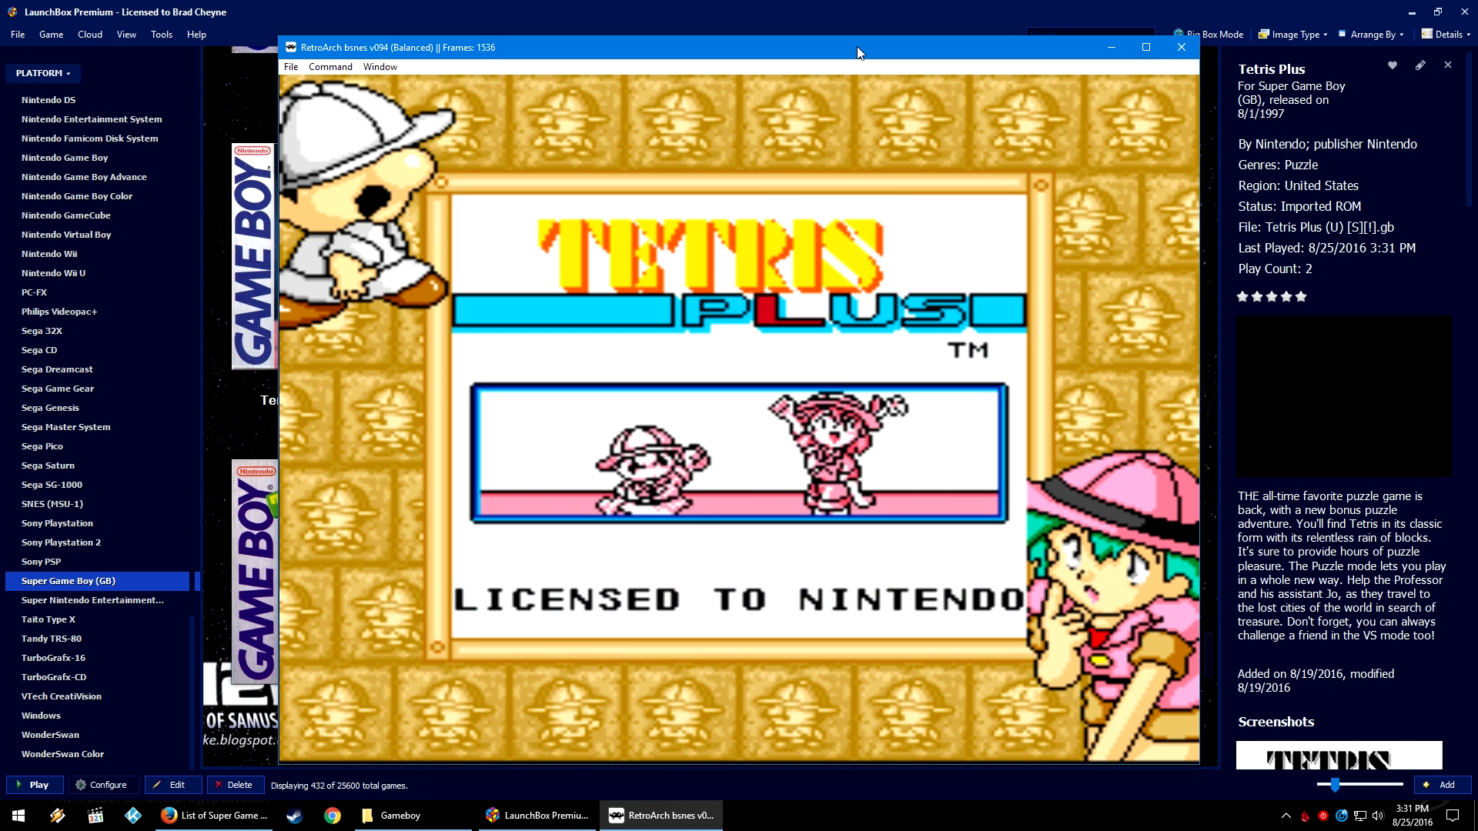
{"action": "key", "text": "Return"}
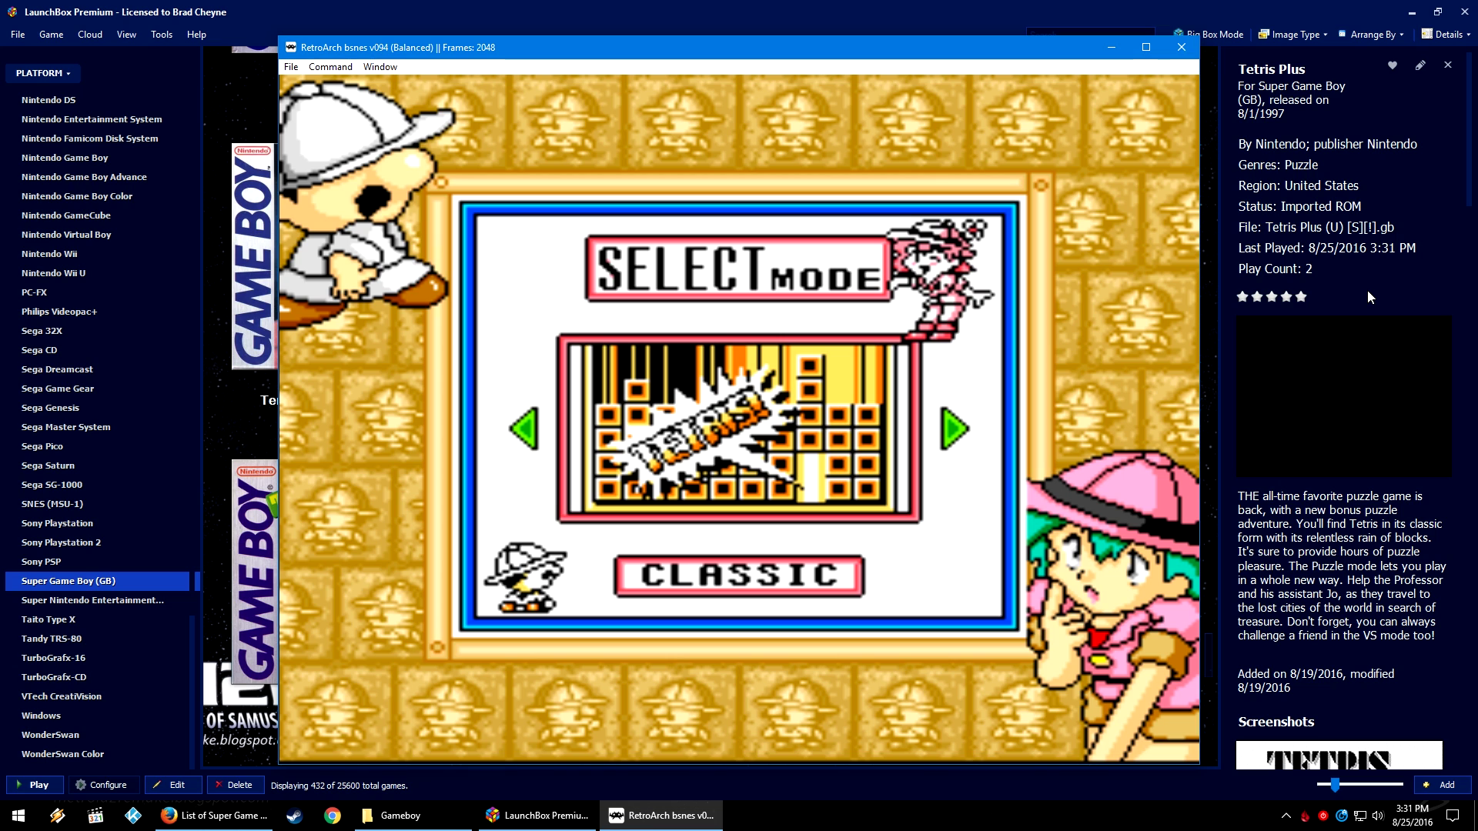
{"action": "key", "text": "Escape"}
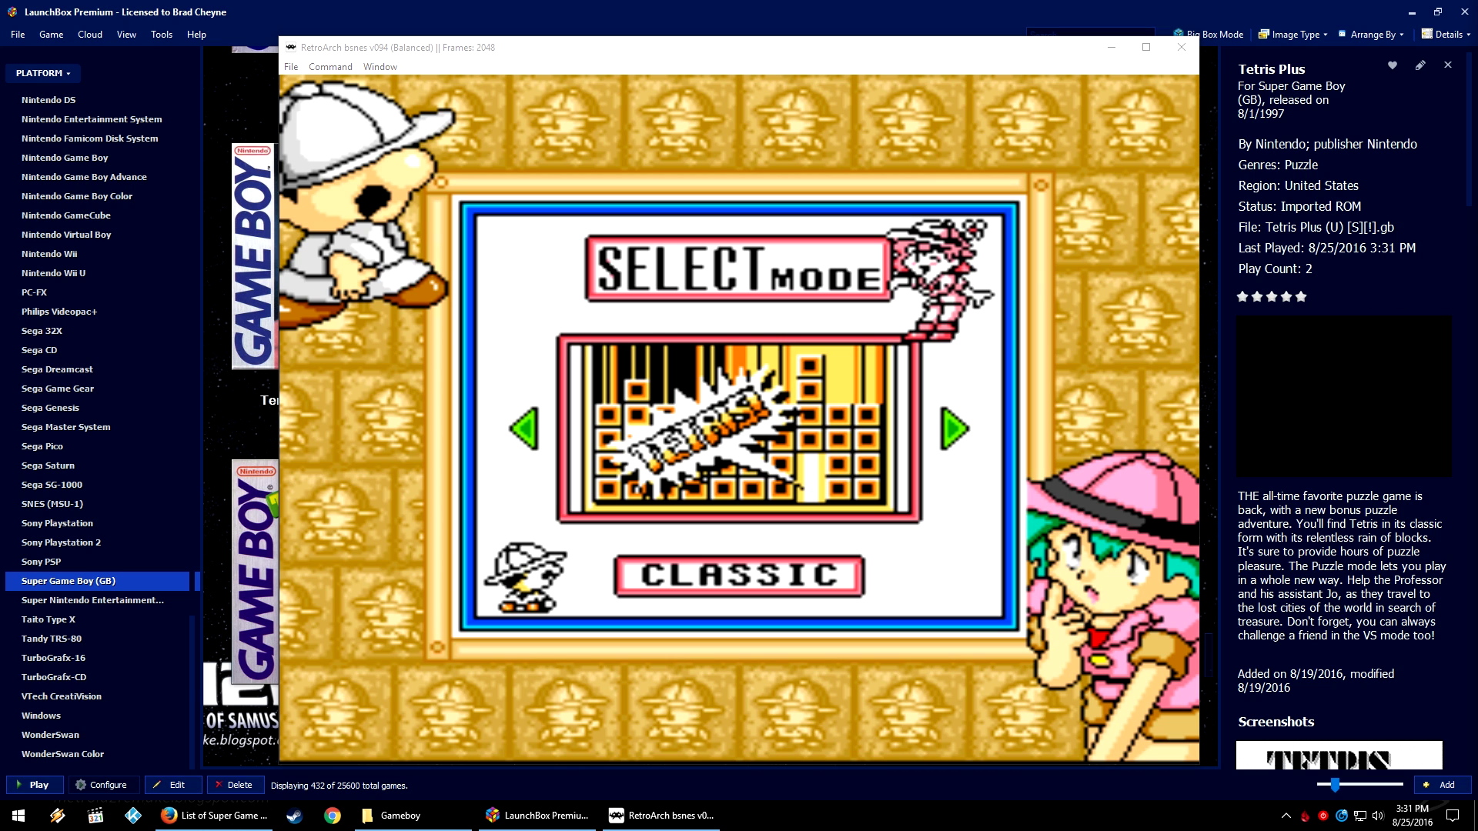
{"action": "left_click", "coordinate": [859, 86]}
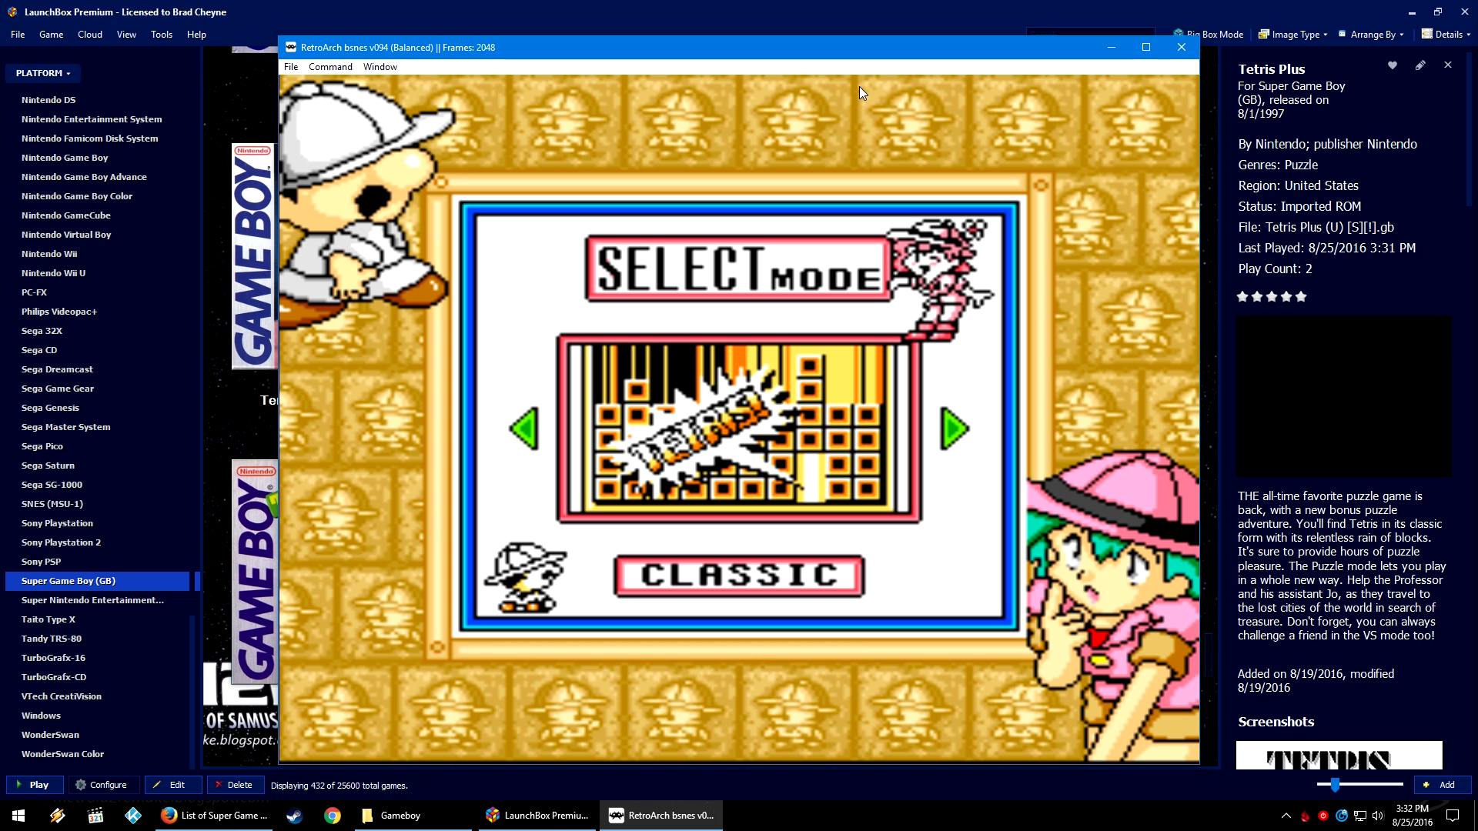
- Show RetroArch's main menu over the running Tetris Plus game twice, returning to the game each time
{"action": "key", "text": "F1"}
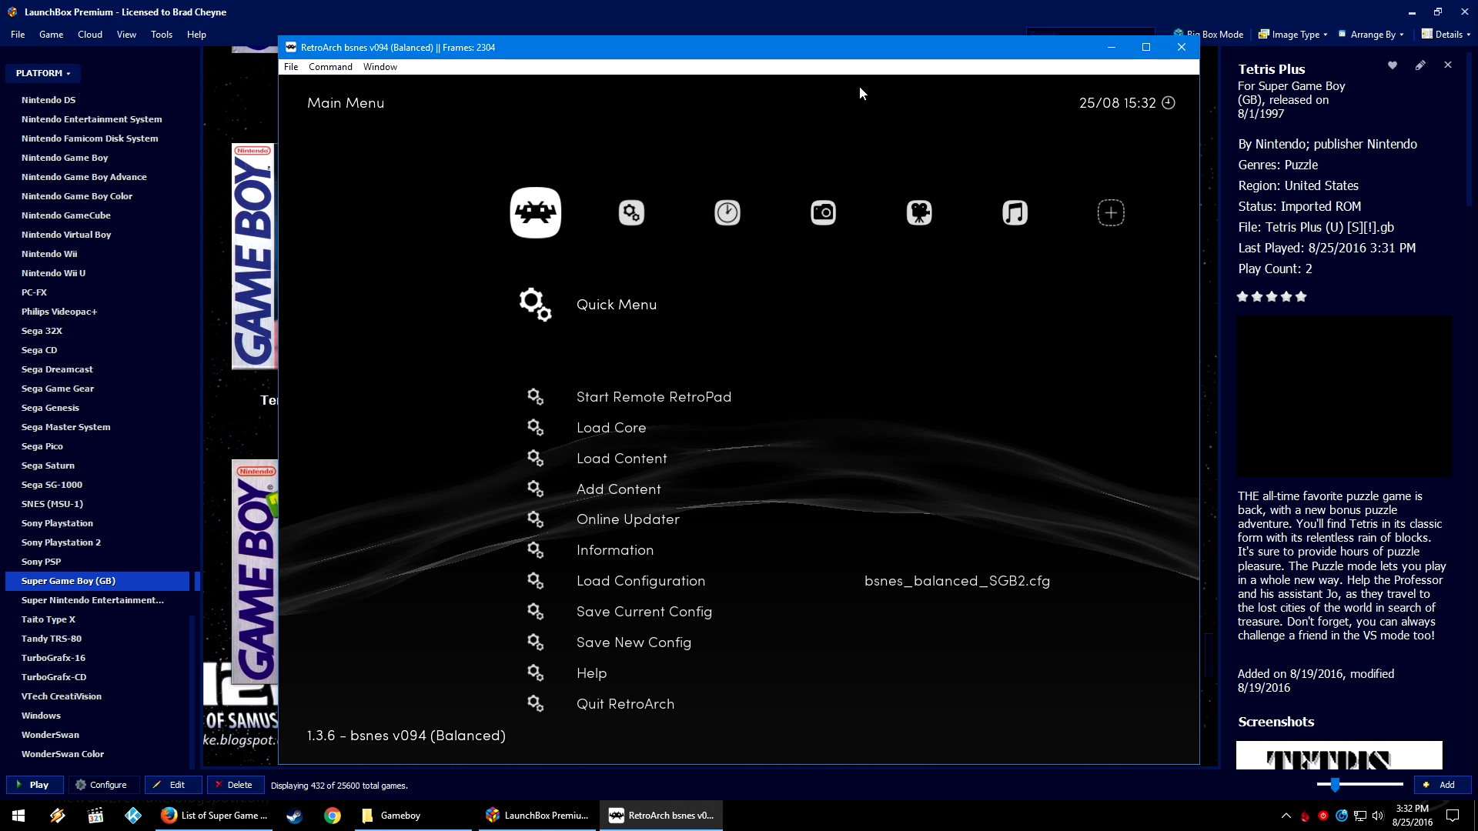
{"action": "key", "text": "F1"}
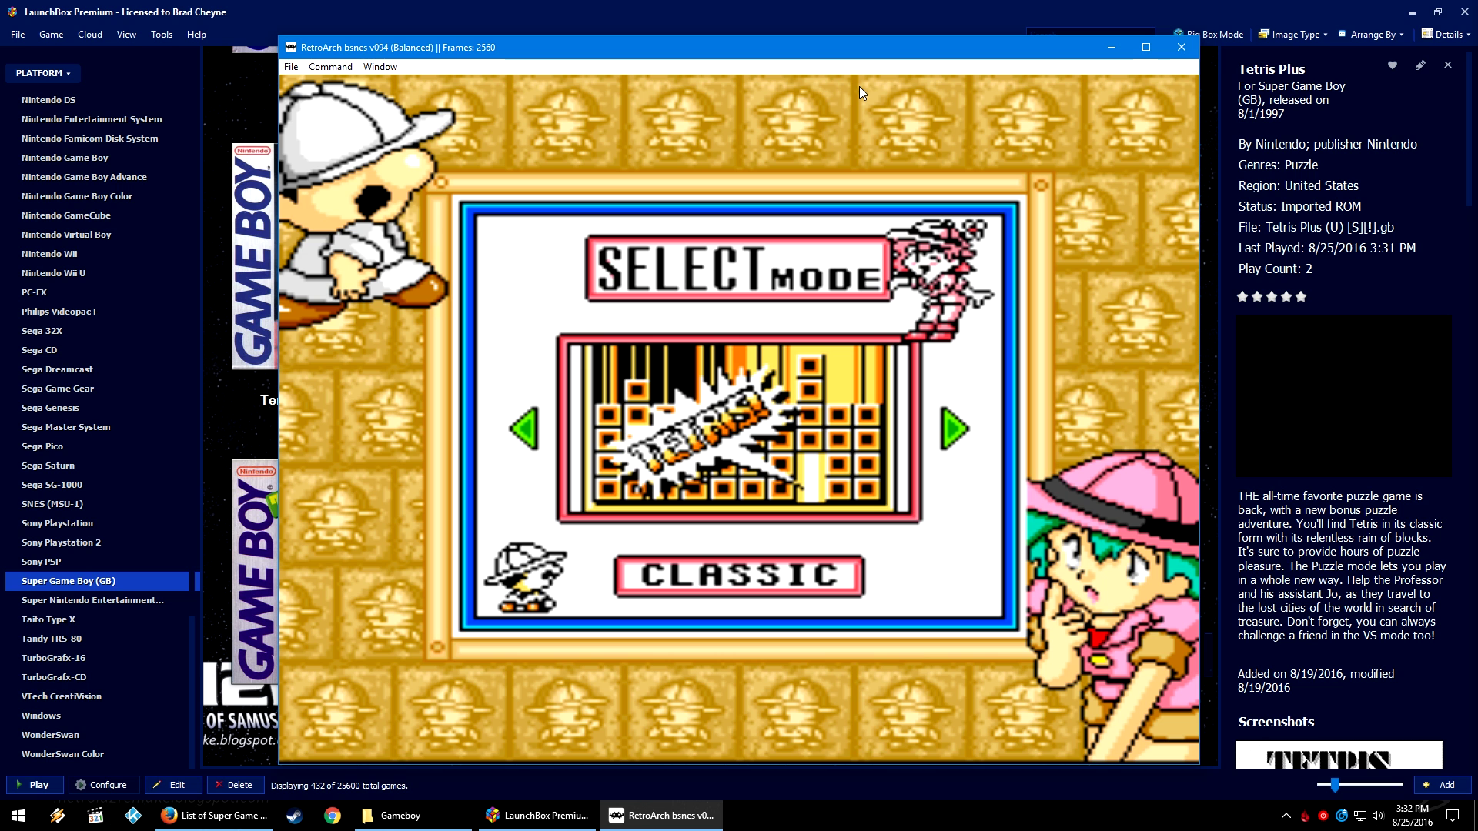
{"action": "key", "text": "F1"}
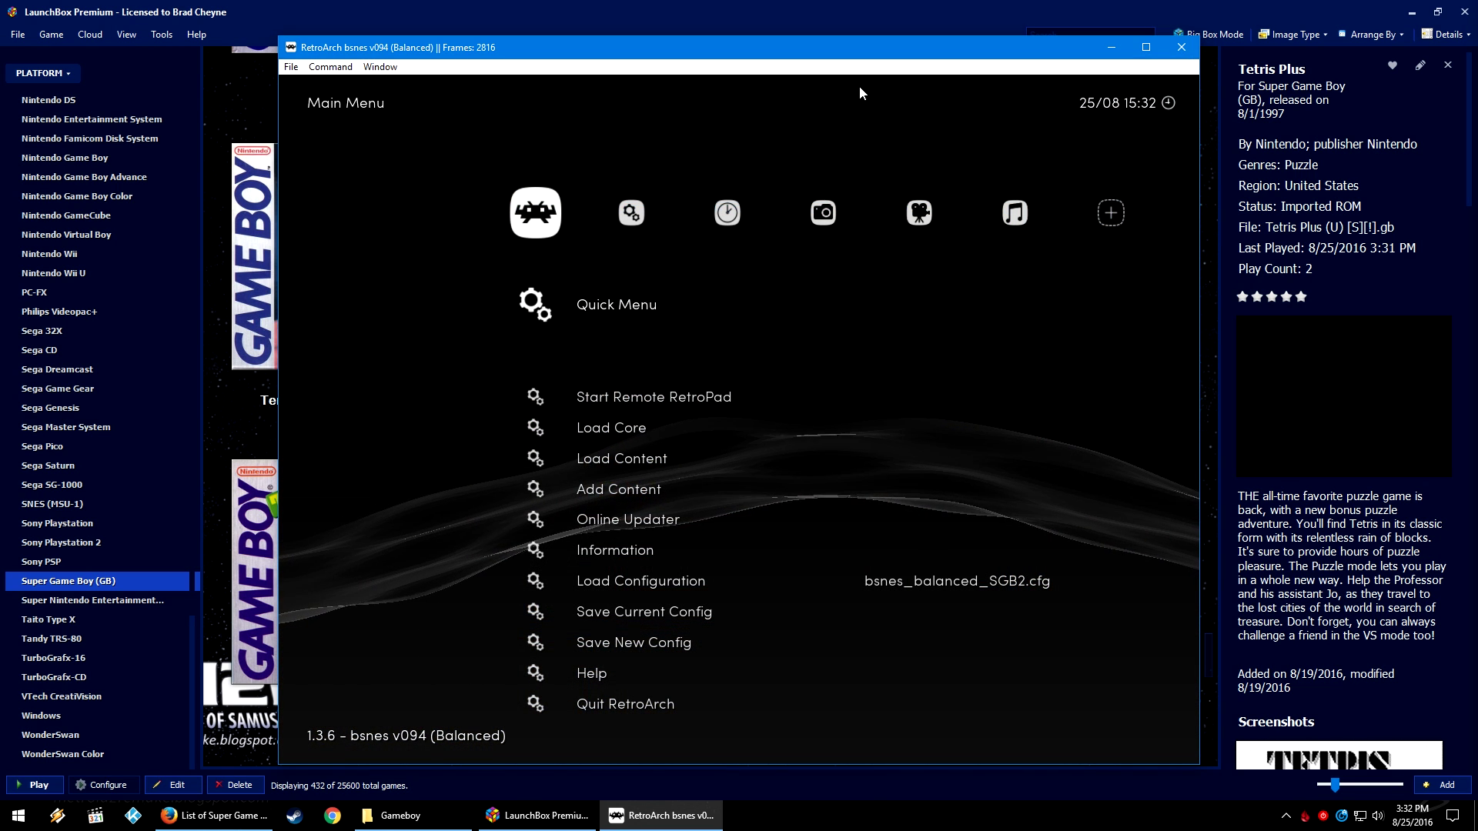
{"action": "key", "text": "F1"}
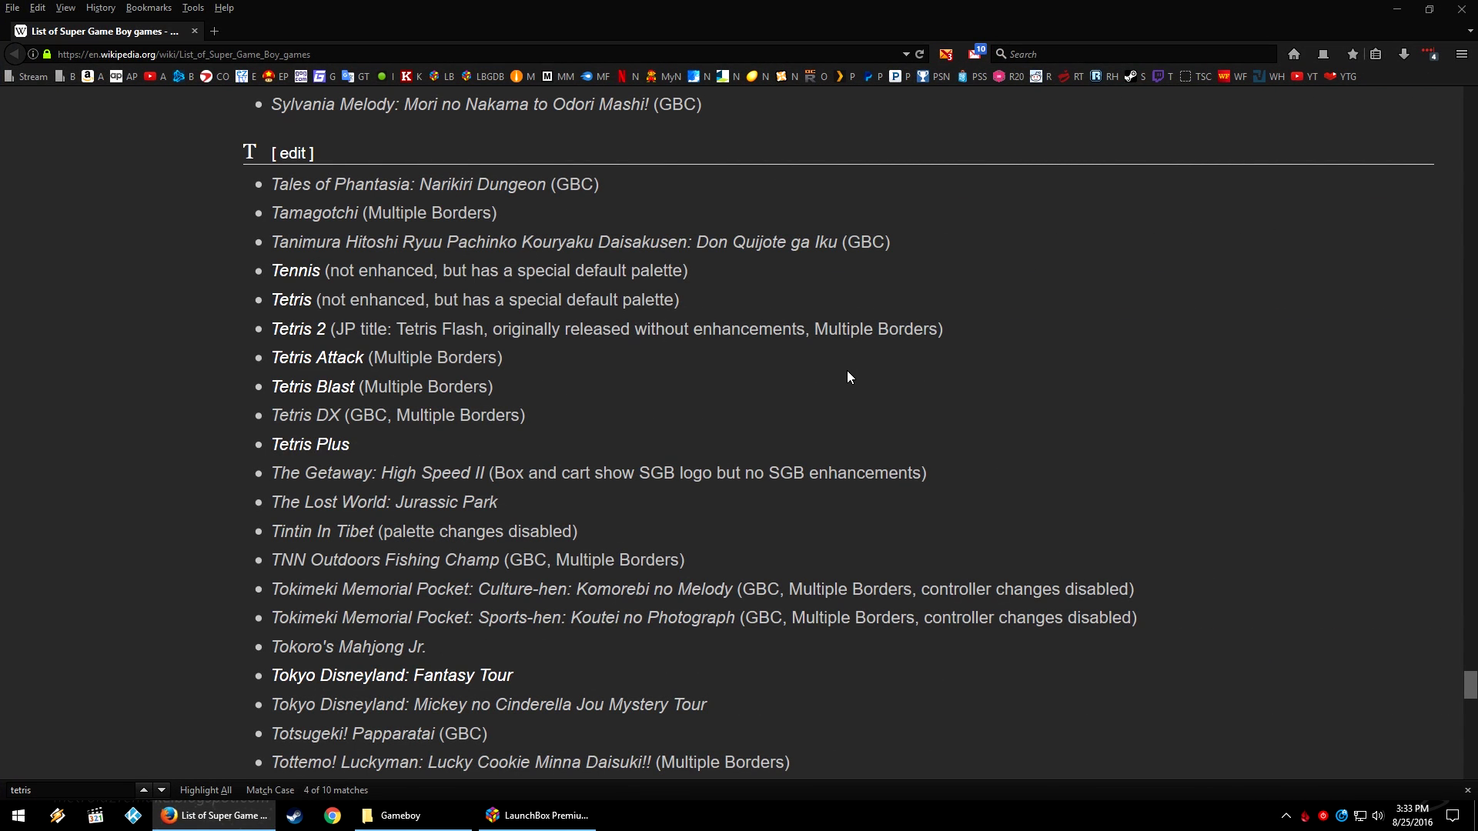
- In the Wikipedia list of Super Game Boy games, find the Pocket and Pokémon titles and highlight Pocket Puyo Sun's SGB Two Player Mode note
{"action": "scroll", "coordinate": [848, 377], "scroll_direction": "up", "scroll_amount": 20}
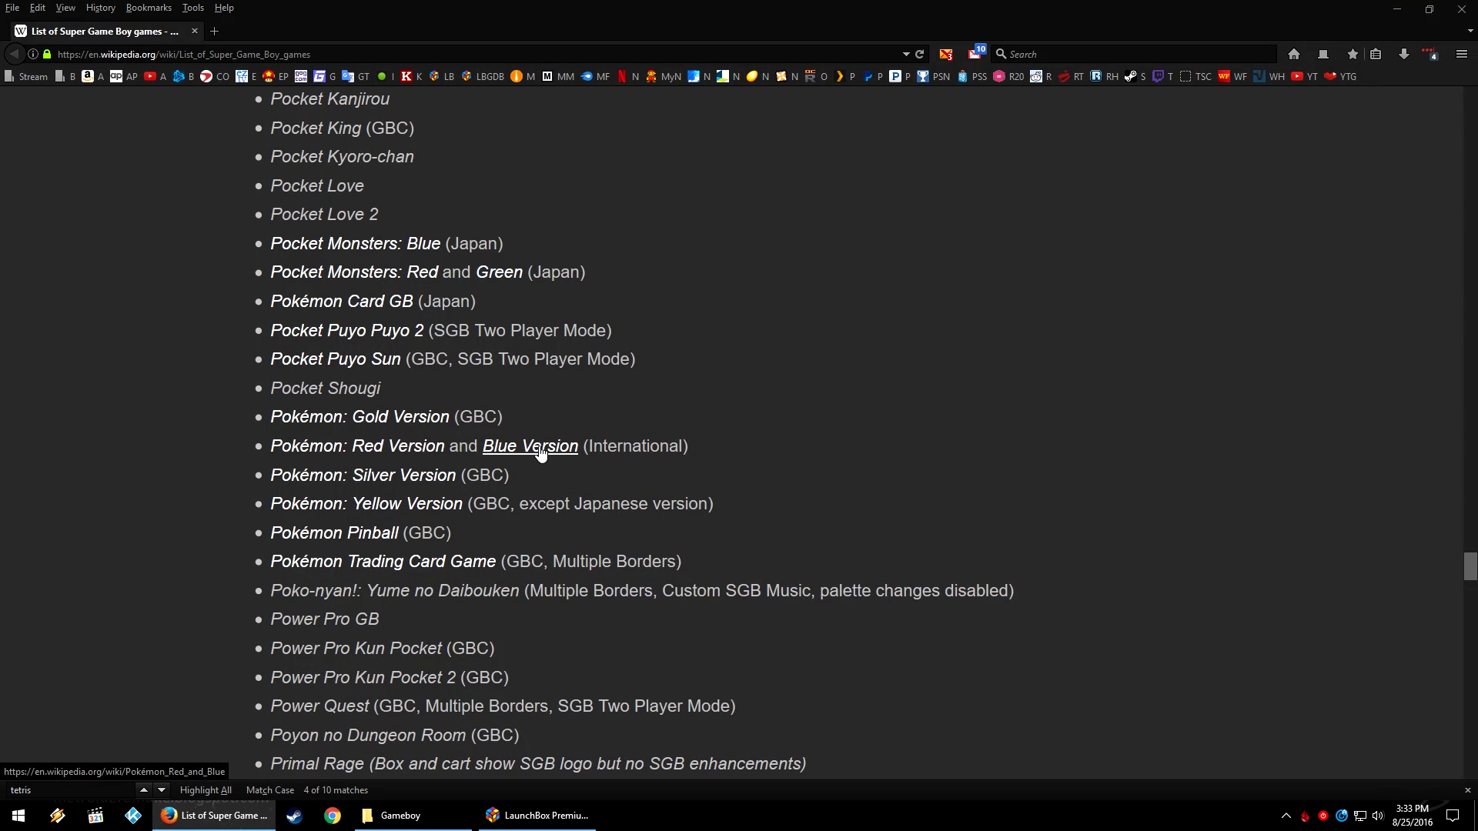
{"action": "left_click_drag", "start_coordinate": [504, 416], "coordinate": [457, 416]}
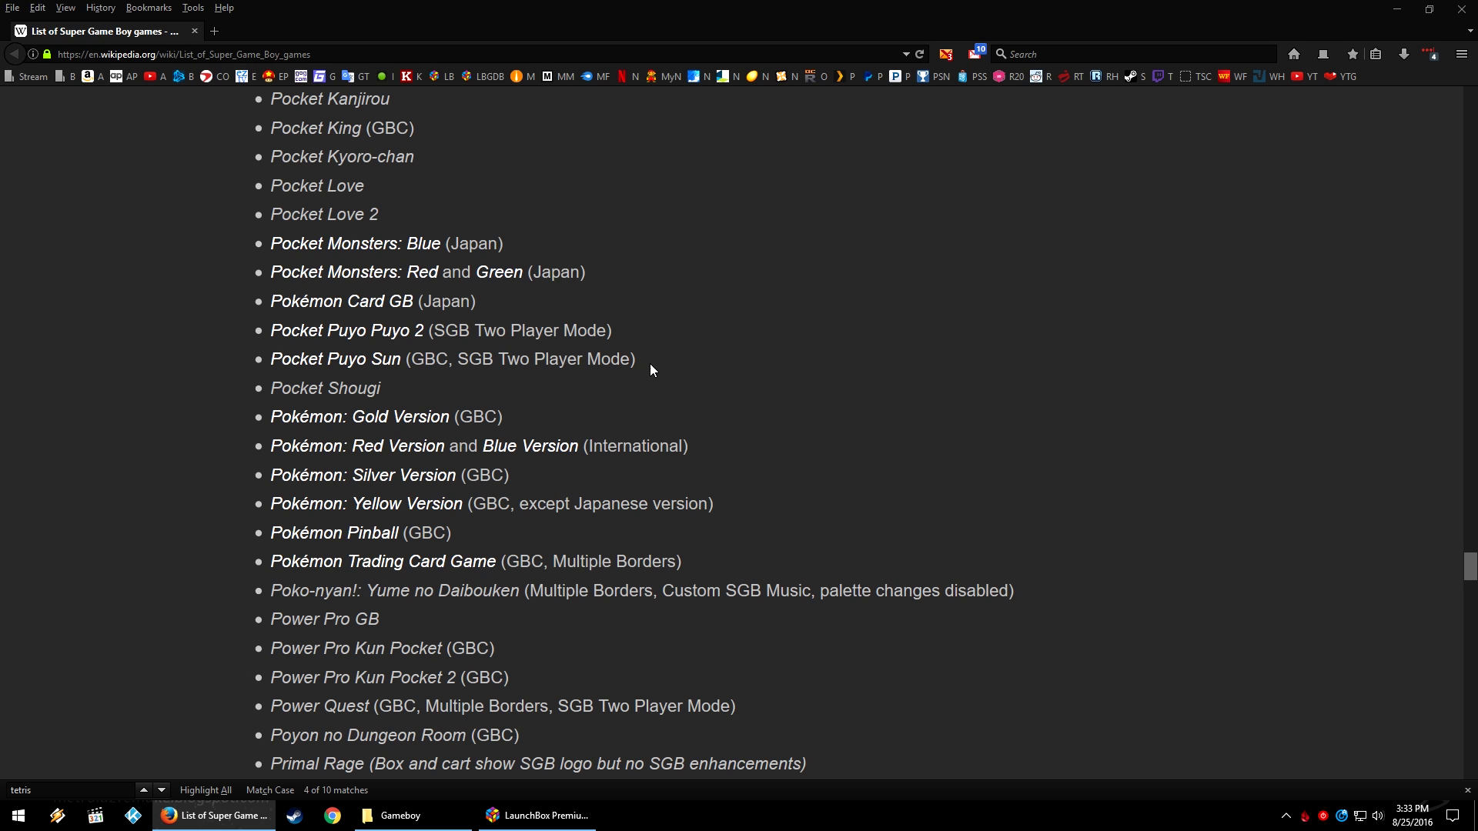
{"action": "left_click_drag", "start_coordinate": [655, 362], "coordinate": [291, 363]}
{"action": "left_click", "coordinate": [718, 331]}
{"action": "left_click_drag", "start_coordinate": [458, 360], "coordinate": [630, 359]}
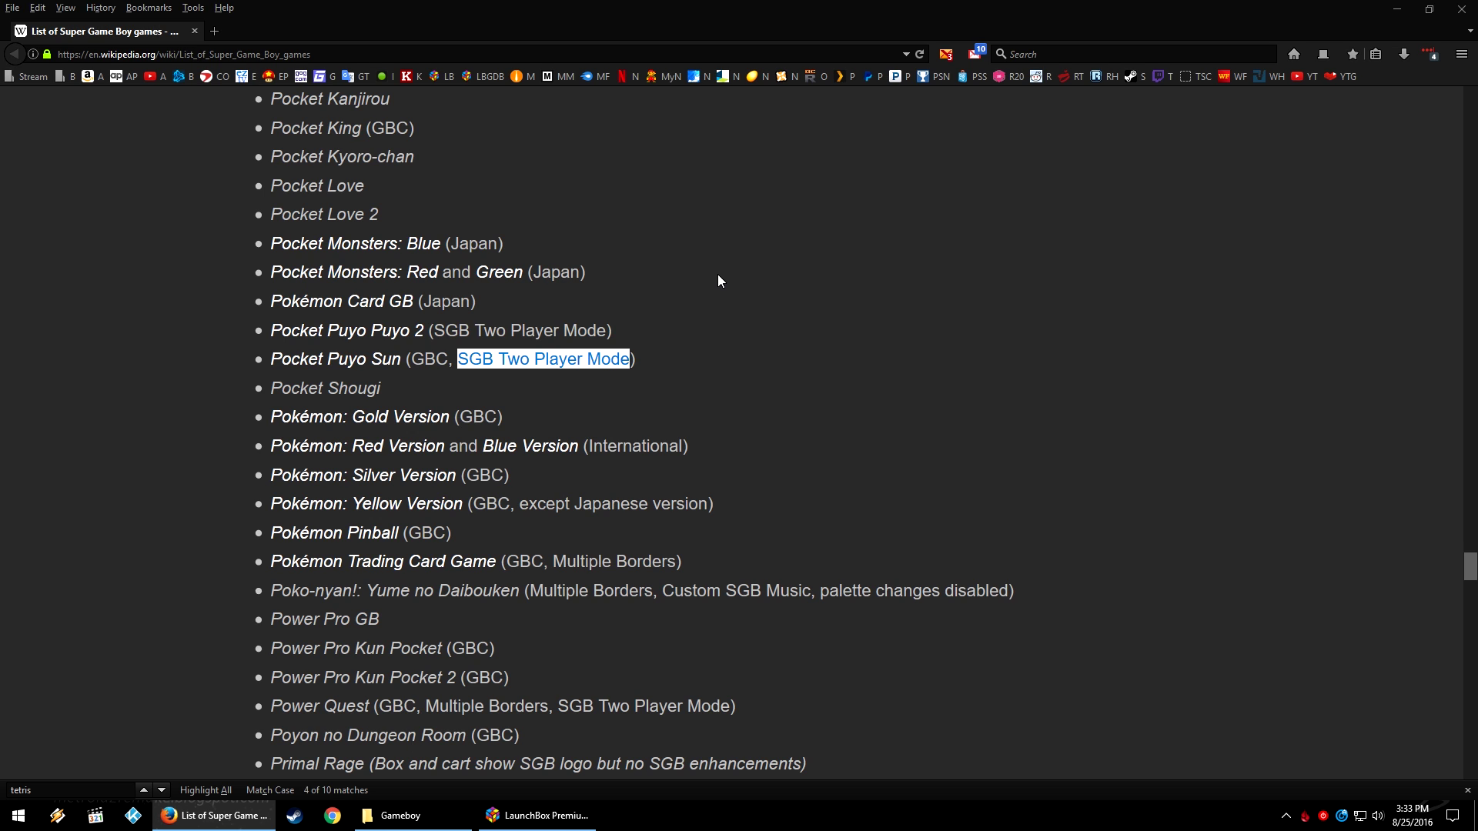
- Review the Pokémon entries and highlight Power Quest's Multiple Borders and SGB Two Player Mode notes
{"action": "left_click_drag", "start_coordinate": [517, 470], "coordinate": [287, 477]}
{"action": "left_click", "coordinate": [536, 415]}
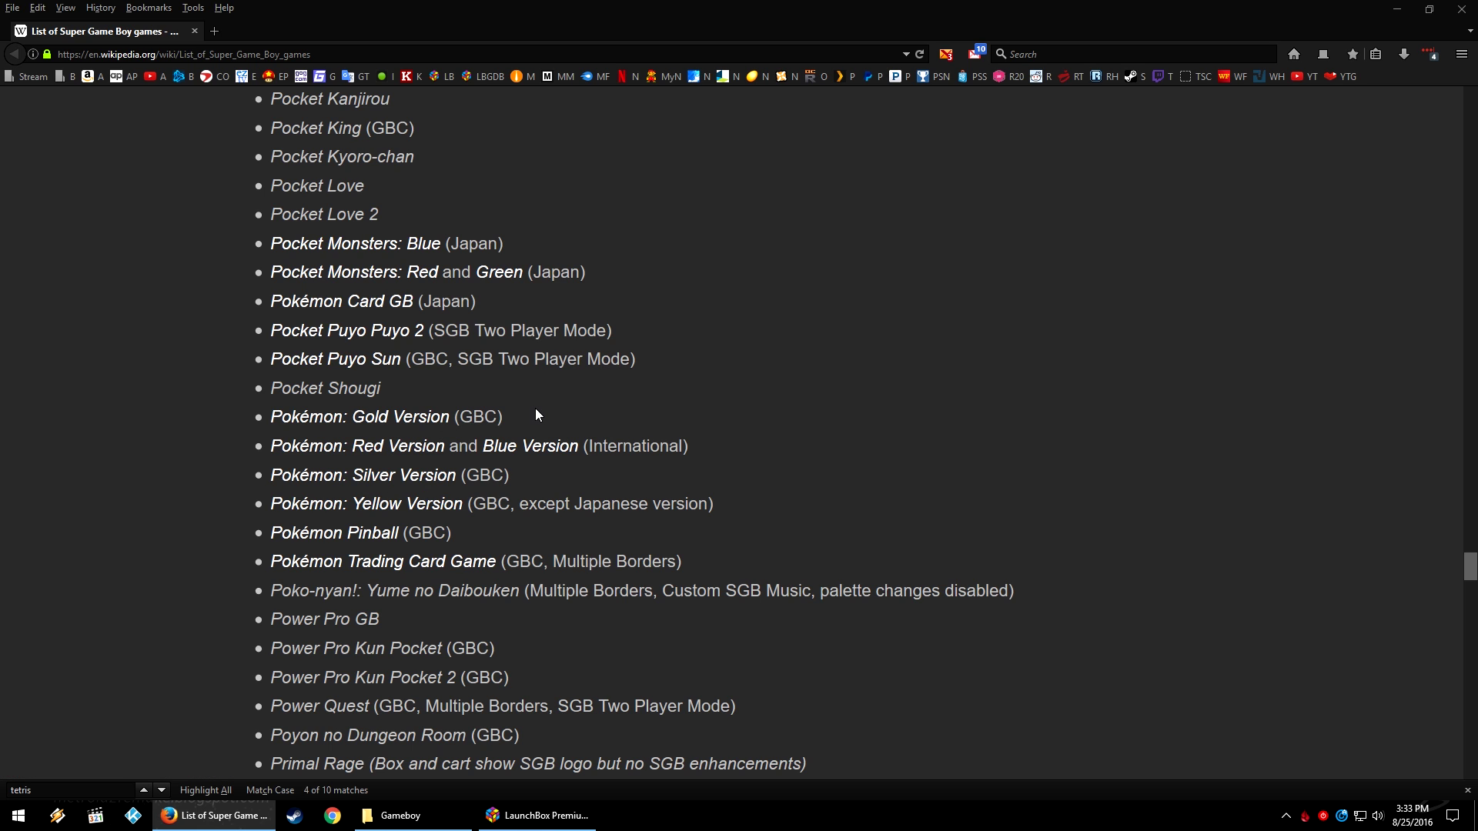
{"action": "scroll", "coordinate": [536, 415], "scroll_direction": "down", "scroll_amount": 3}
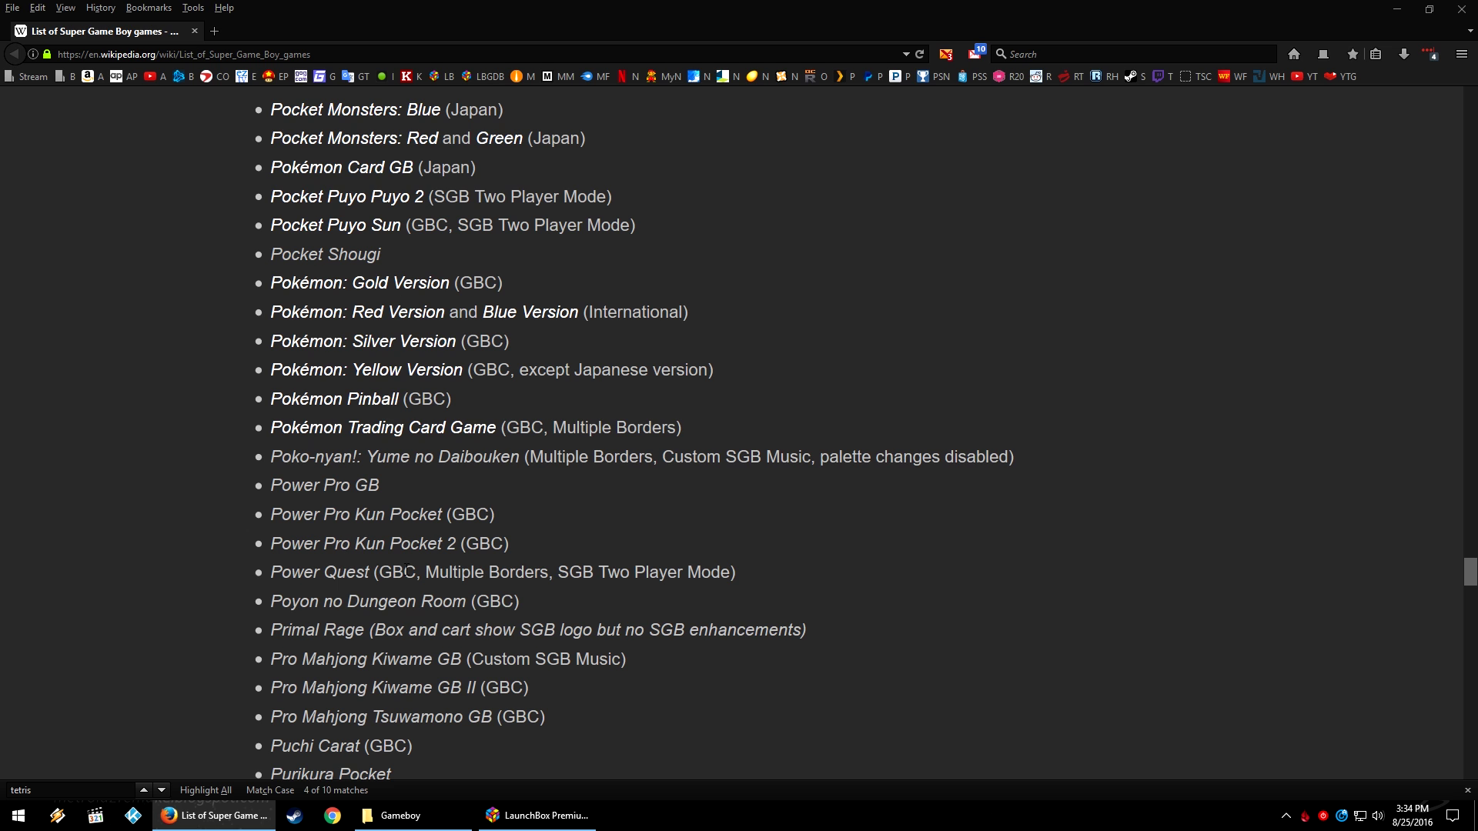
{"action": "left_click_drag", "start_coordinate": [419, 571], "coordinate": [732, 572]}
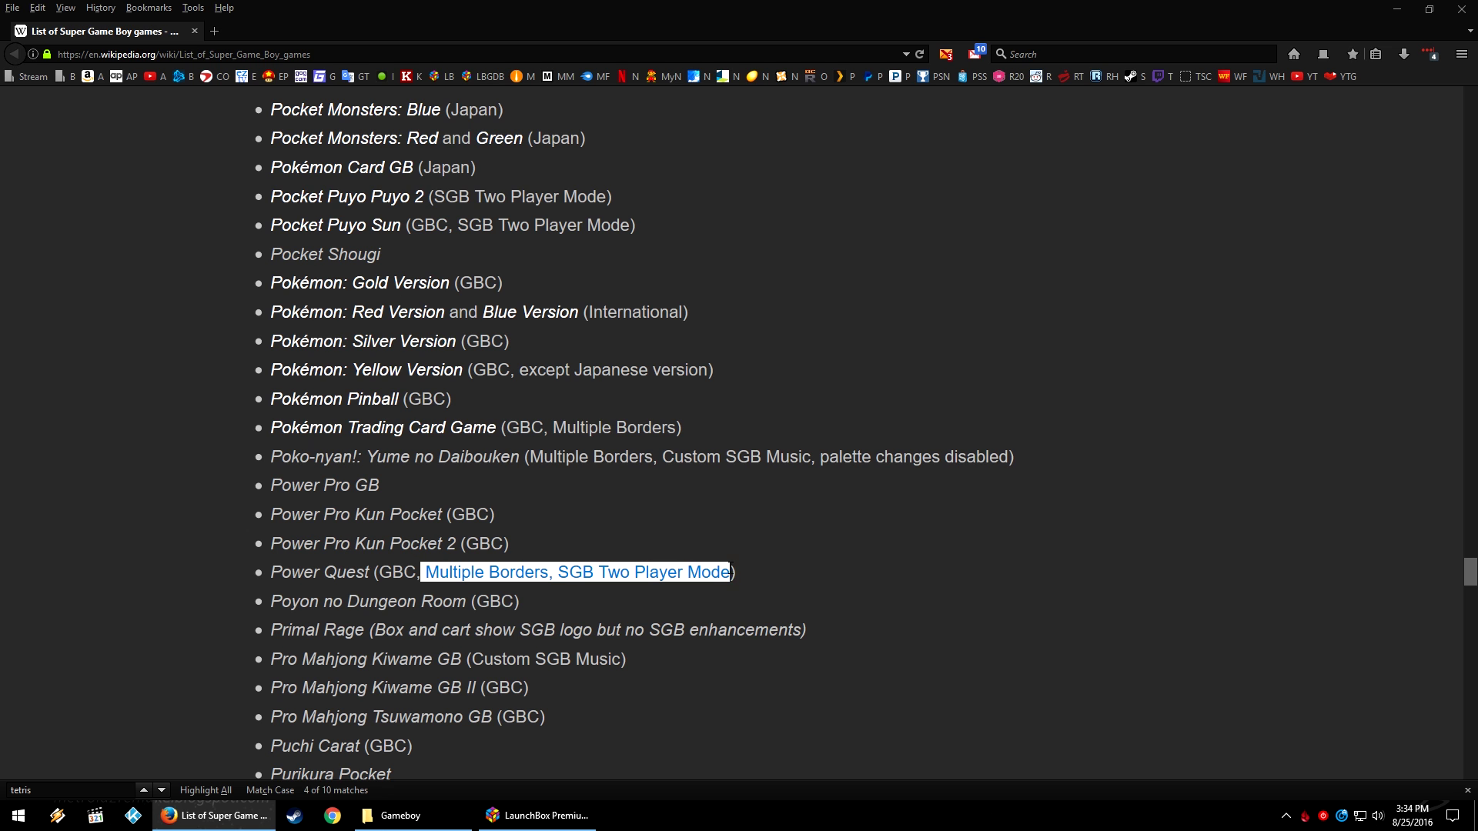